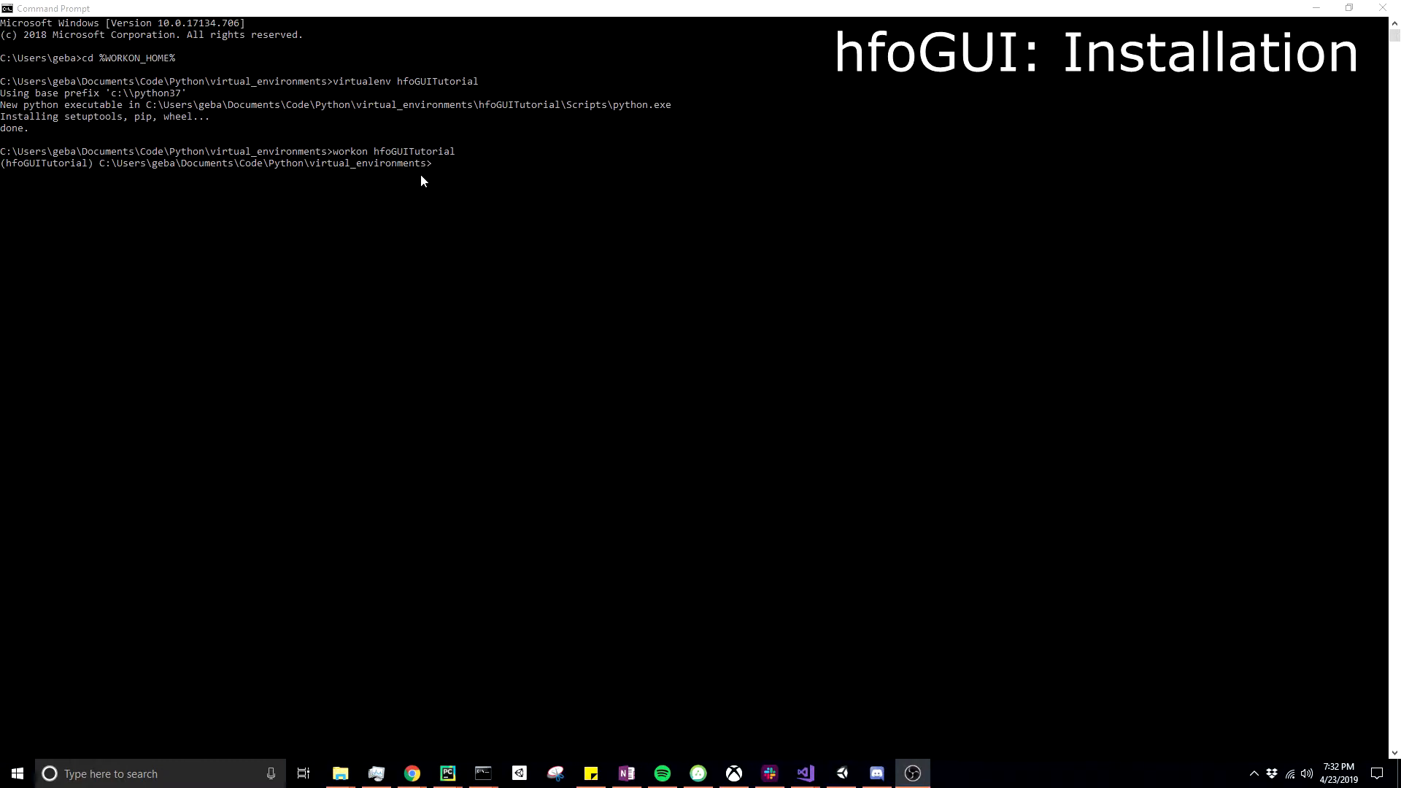
# Install hfoGUI in the active hfoGUITutorial environment with python -m pip install hfoGUI.
pyautogui.click(497, 170)
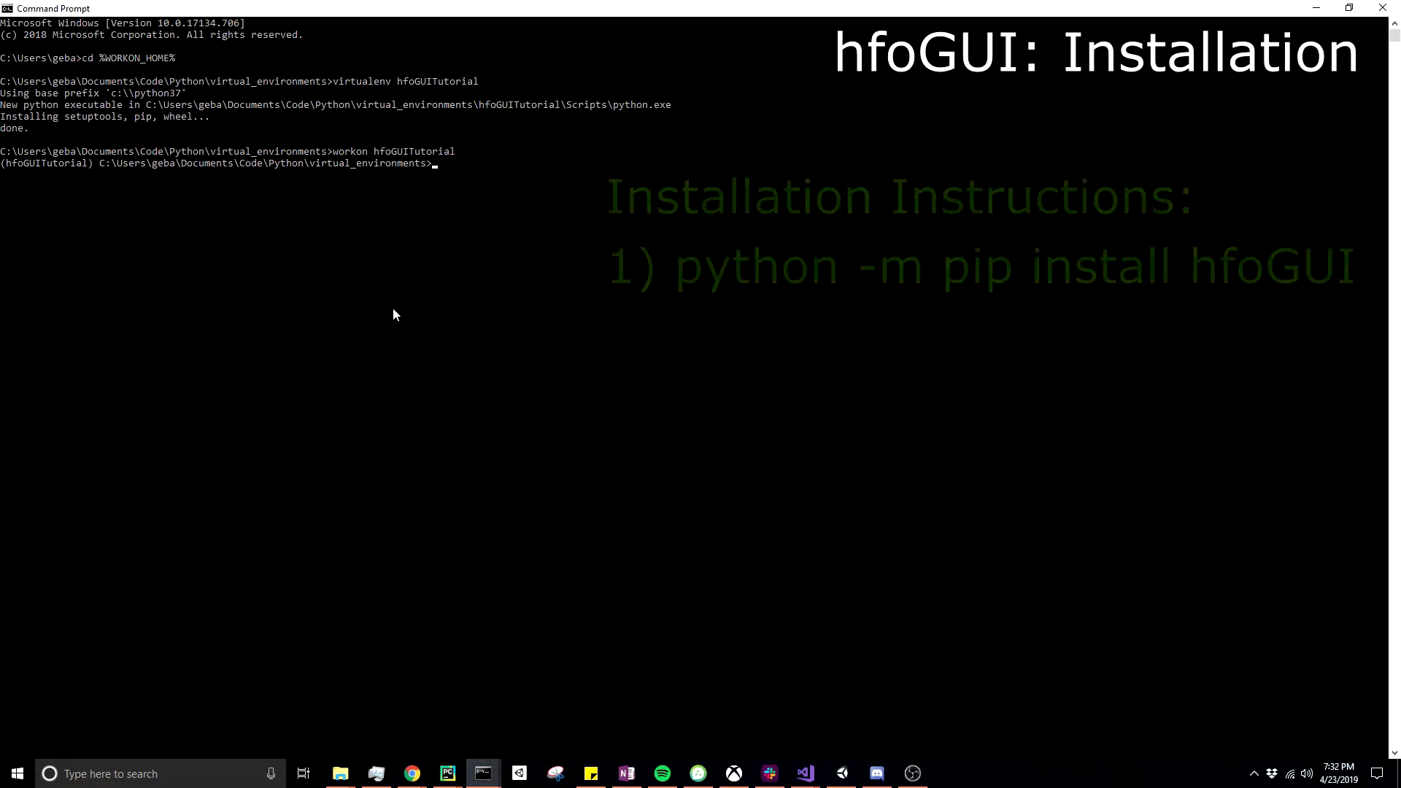
pyautogui.write('python -m pip install hfoGUI')
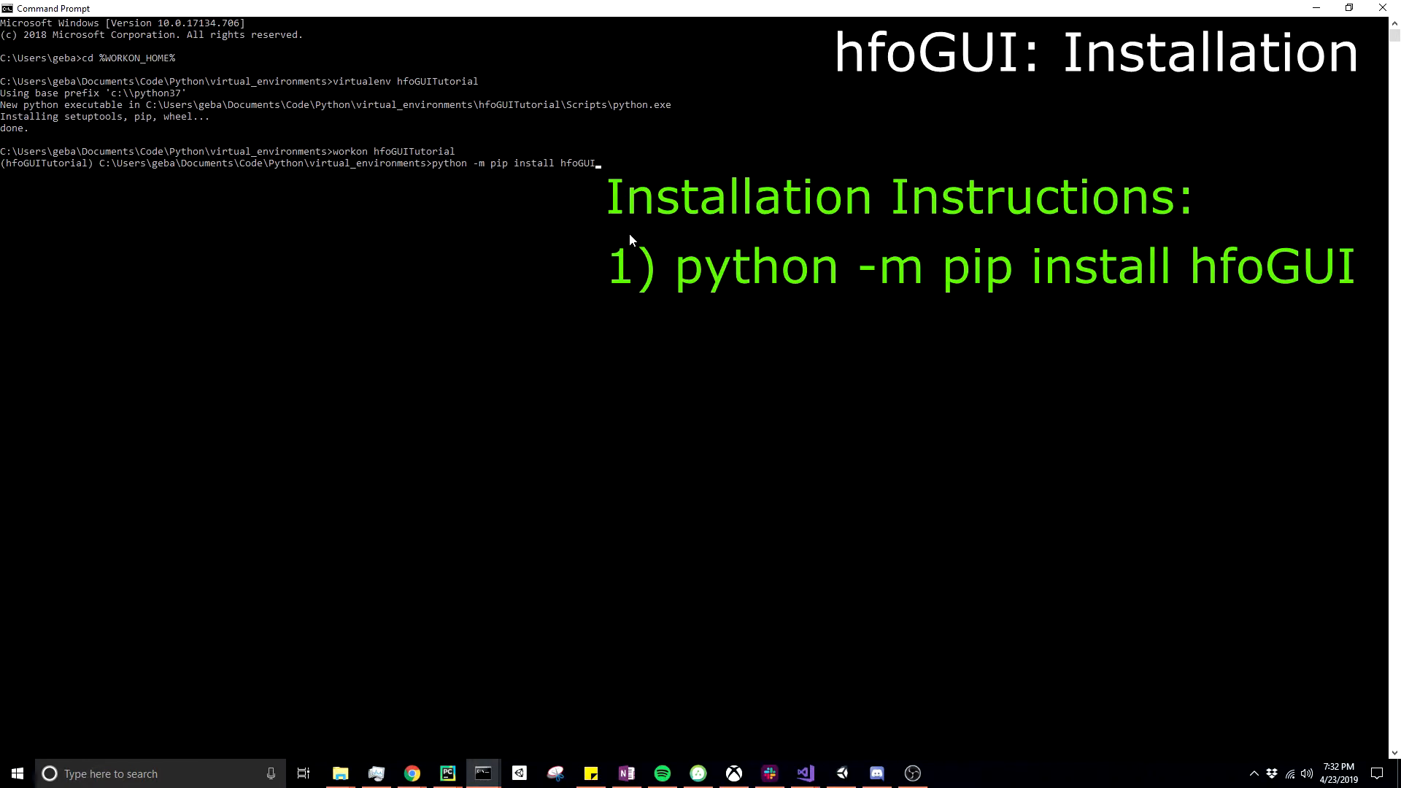
pyautogui.press('Return')
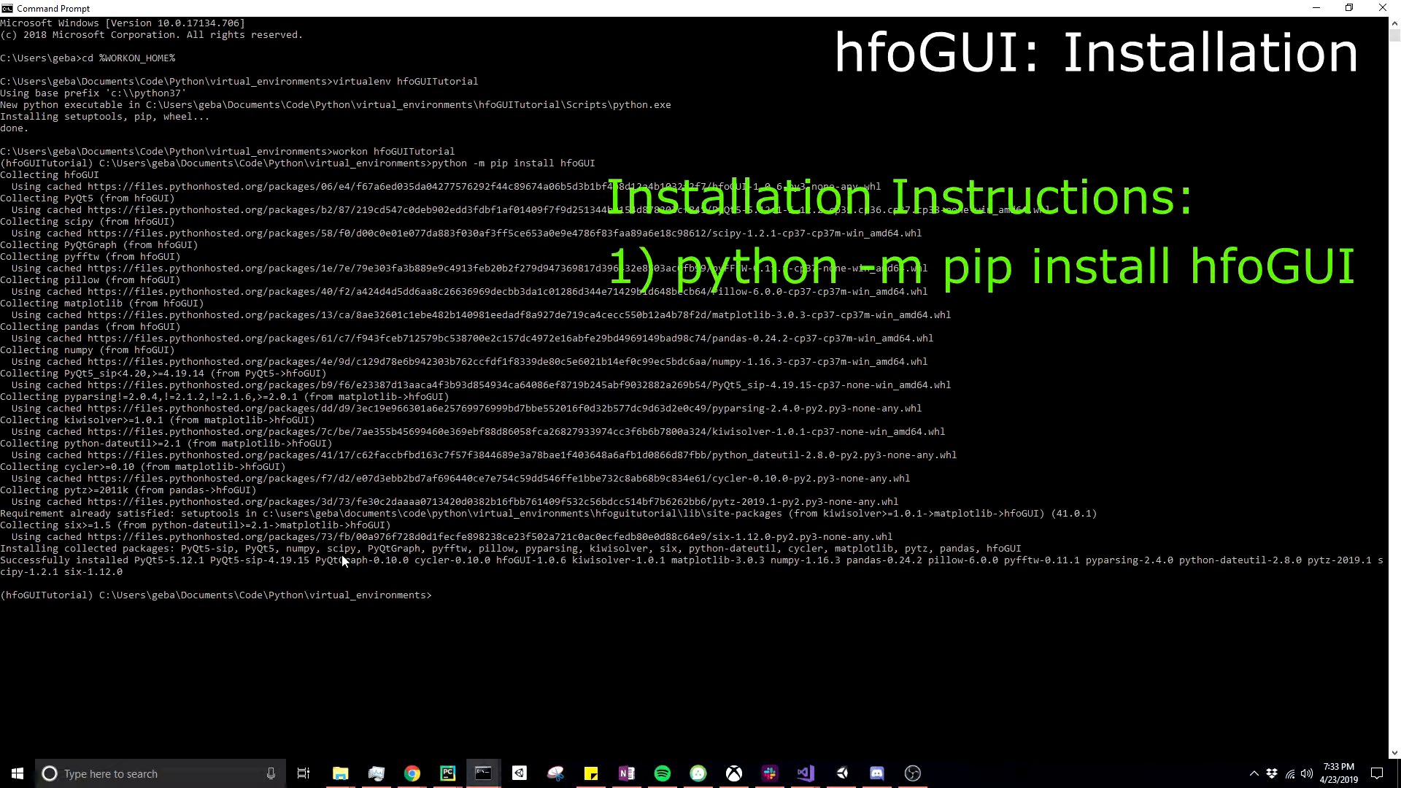
# Launch the installed program with python -m hfoGUI and bring its main window into focus.
pyautogui.write('python -m hfoGUI')
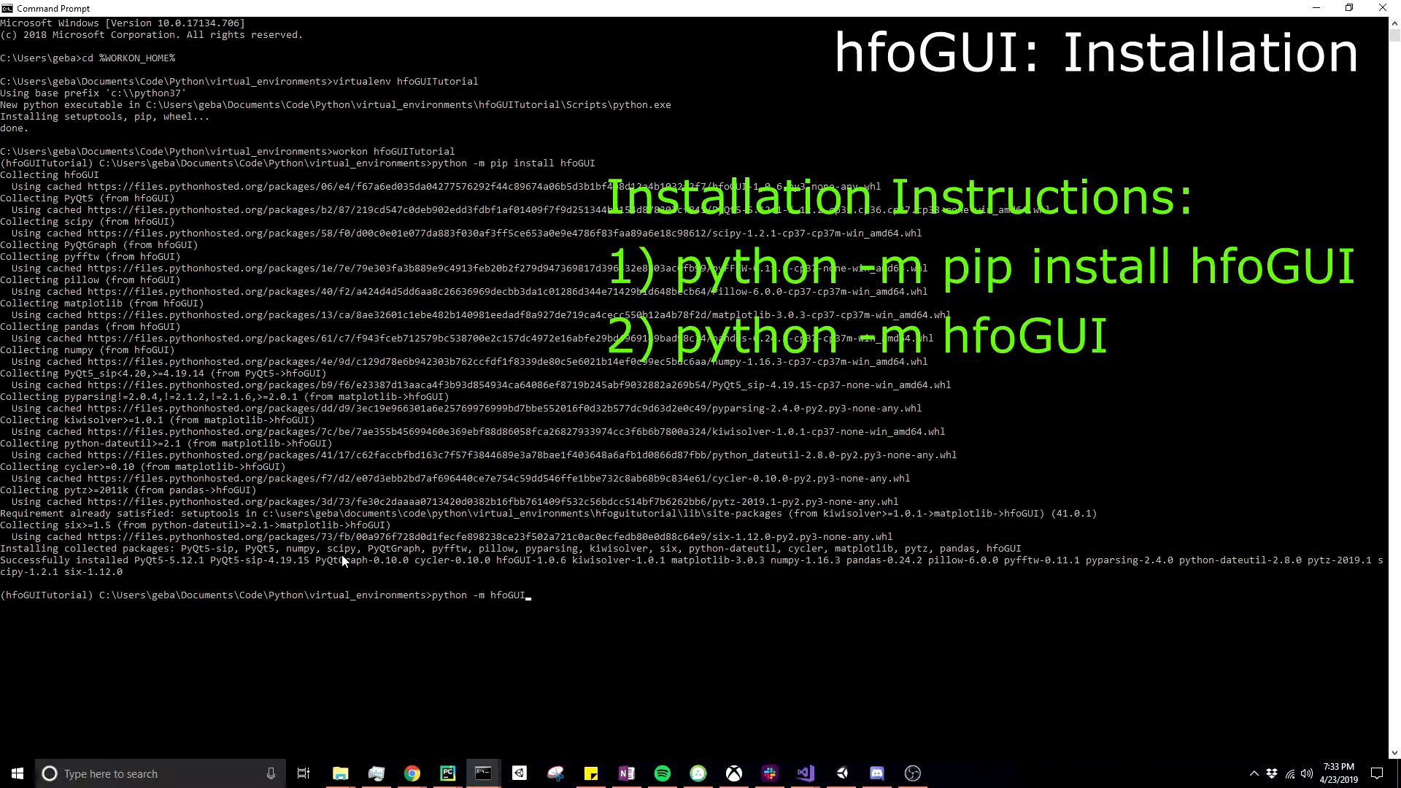
pyautogui.press('Return')
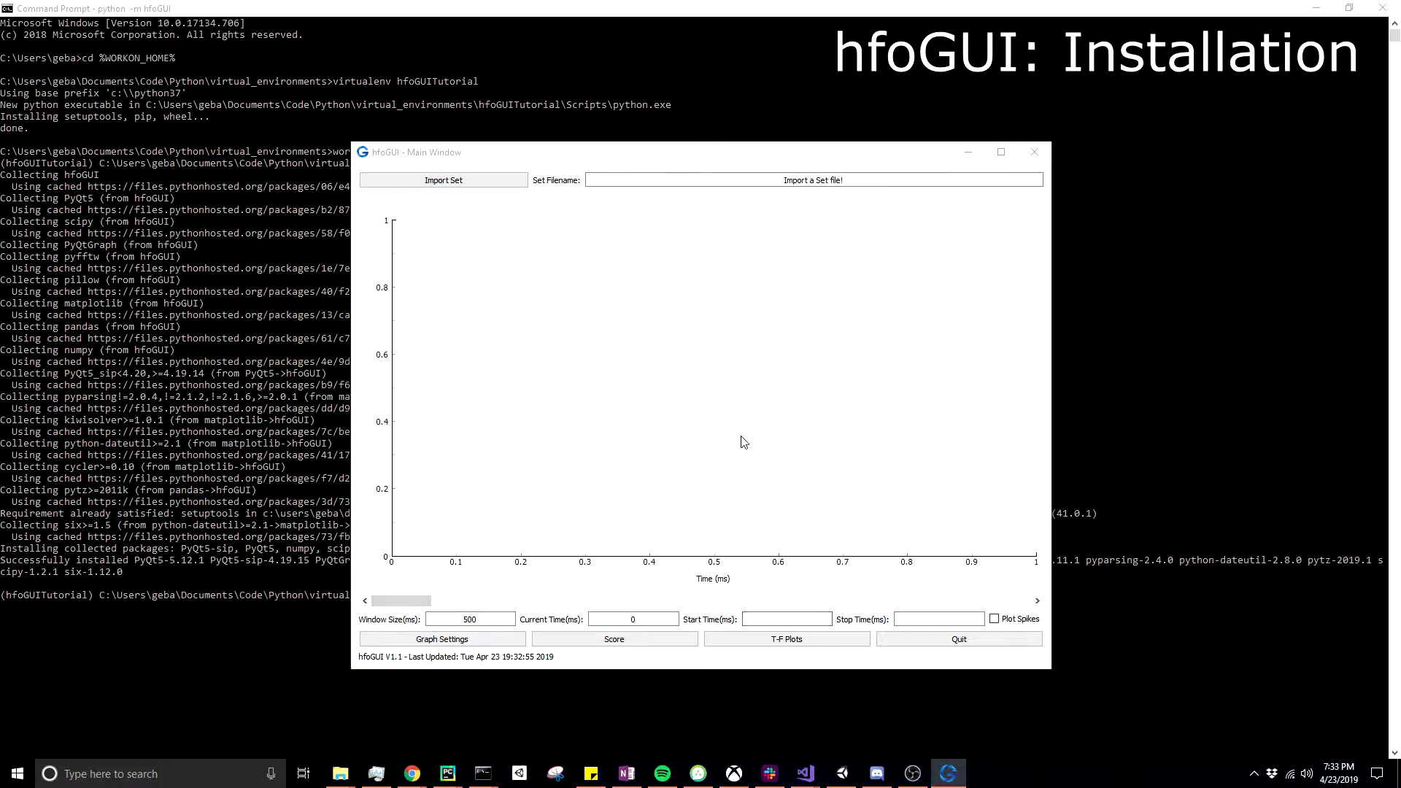
pyautogui.click(459, 153)
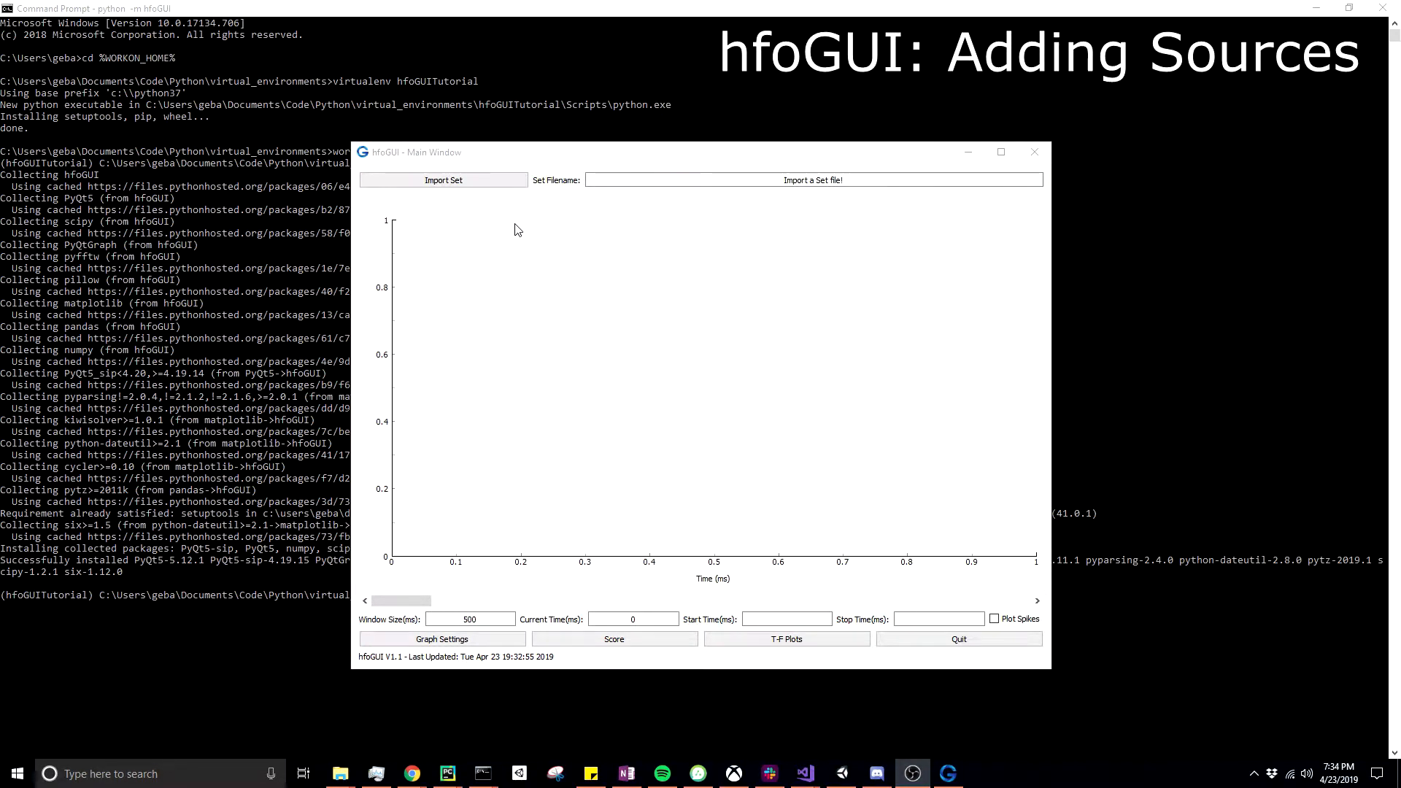
# Import the set file NT_360a_1_1025_plgt_190415_121659_ms.set from the hfoTestData folder on the Desktop.
pyautogui.click(451, 182)
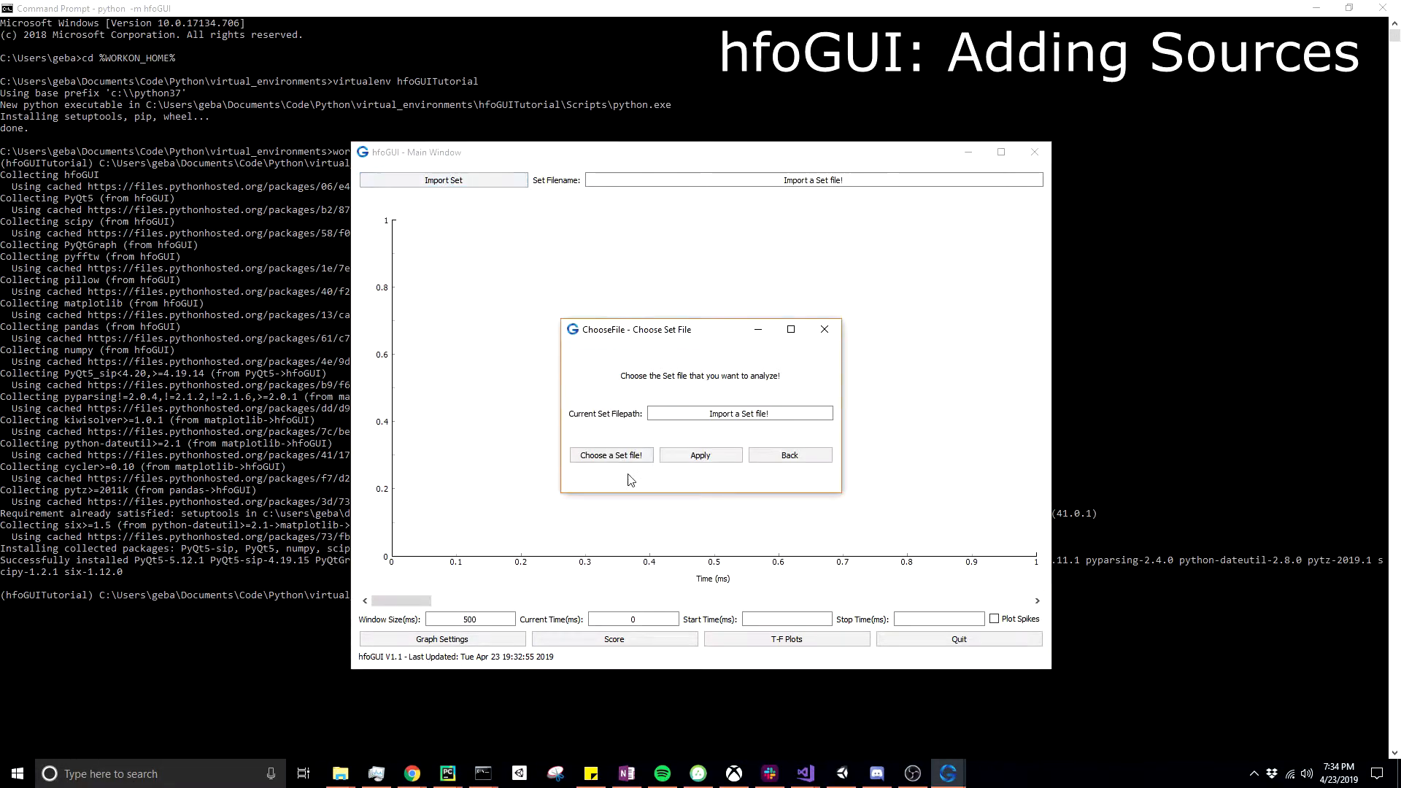
pyautogui.click(613, 457)
pyautogui.moveTo(675, 527); pyautogui.dragTo(675, 429)
pyautogui.click(635, 450)
pyautogui.doubleClick(964, 458)
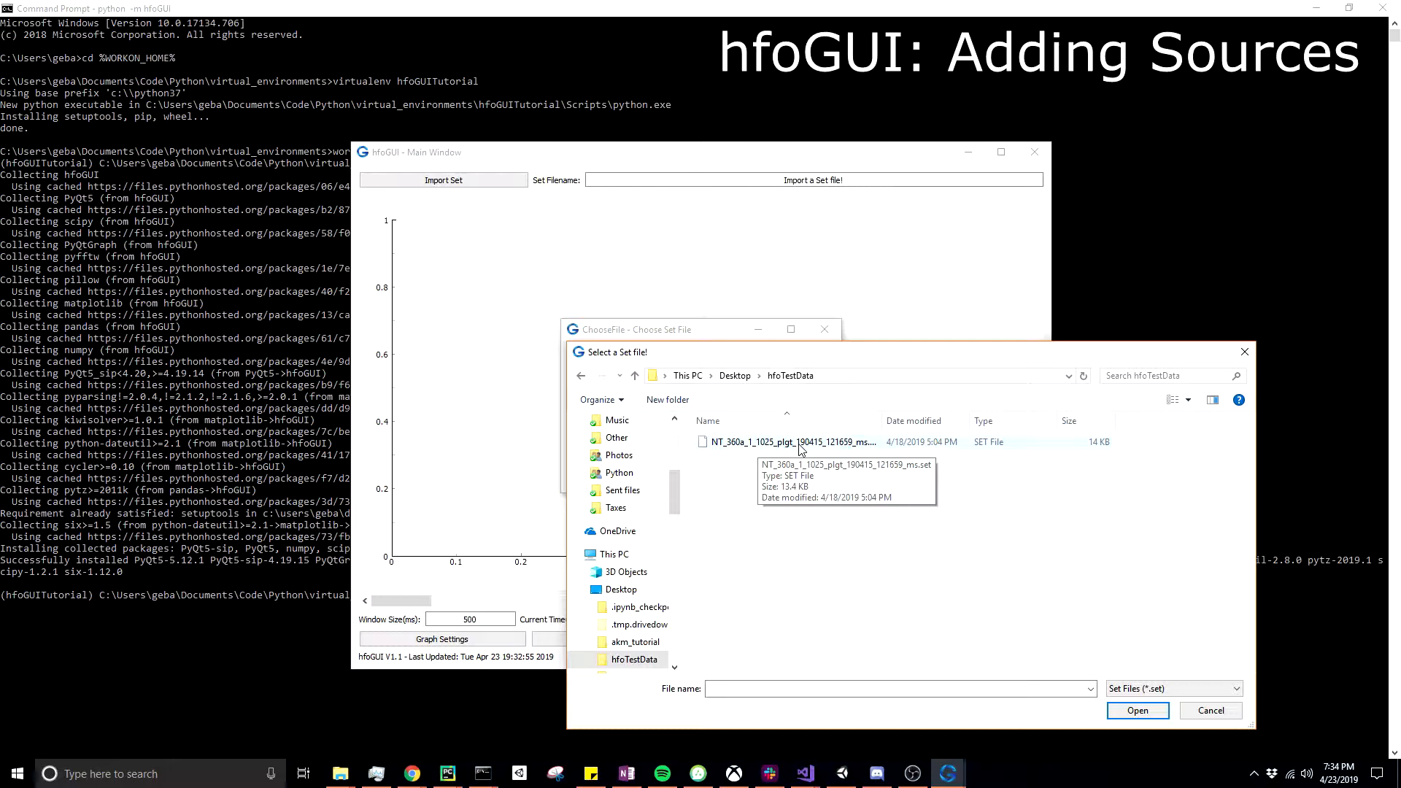
pyautogui.click(792, 443)
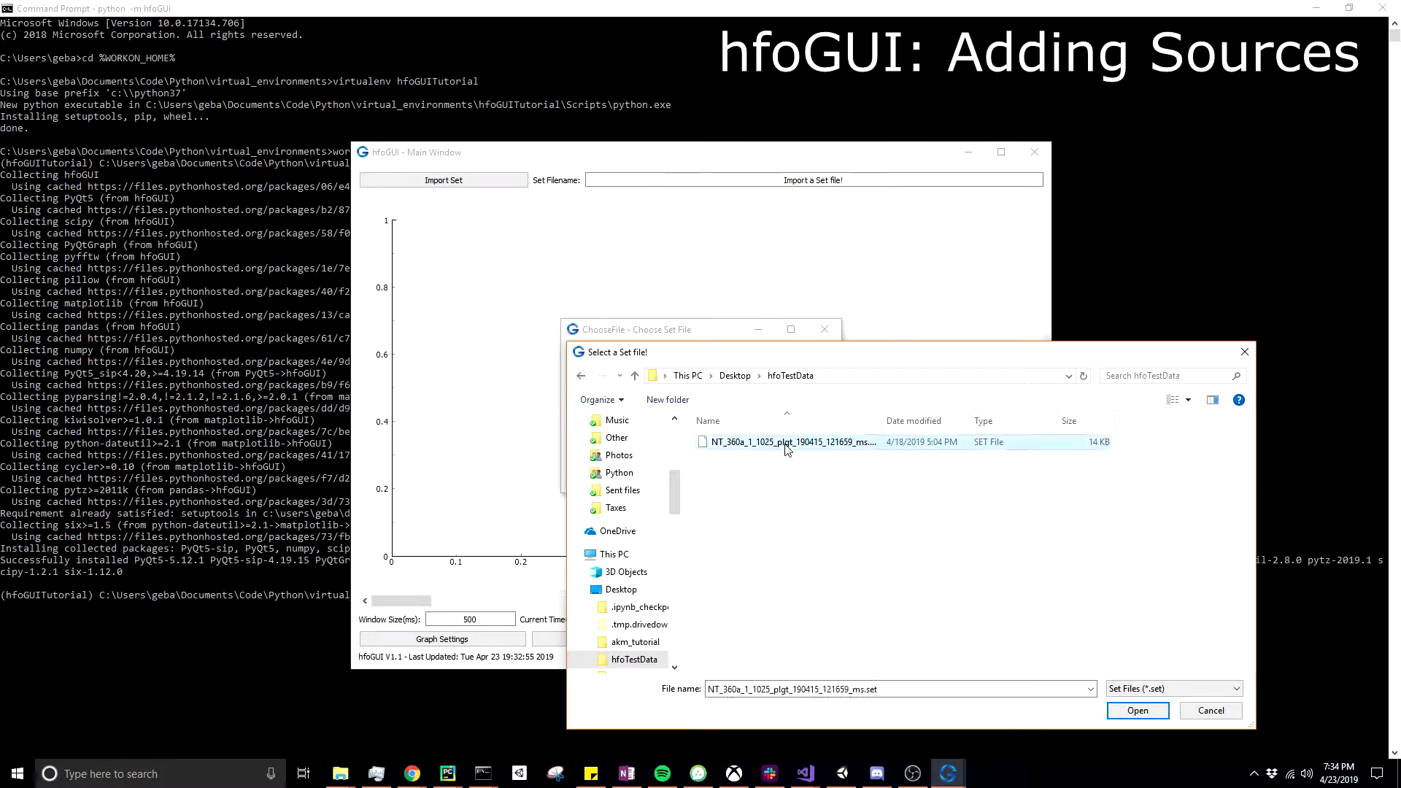
pyautogui.click(1124, 713)
pyautogui.click(701, 455)
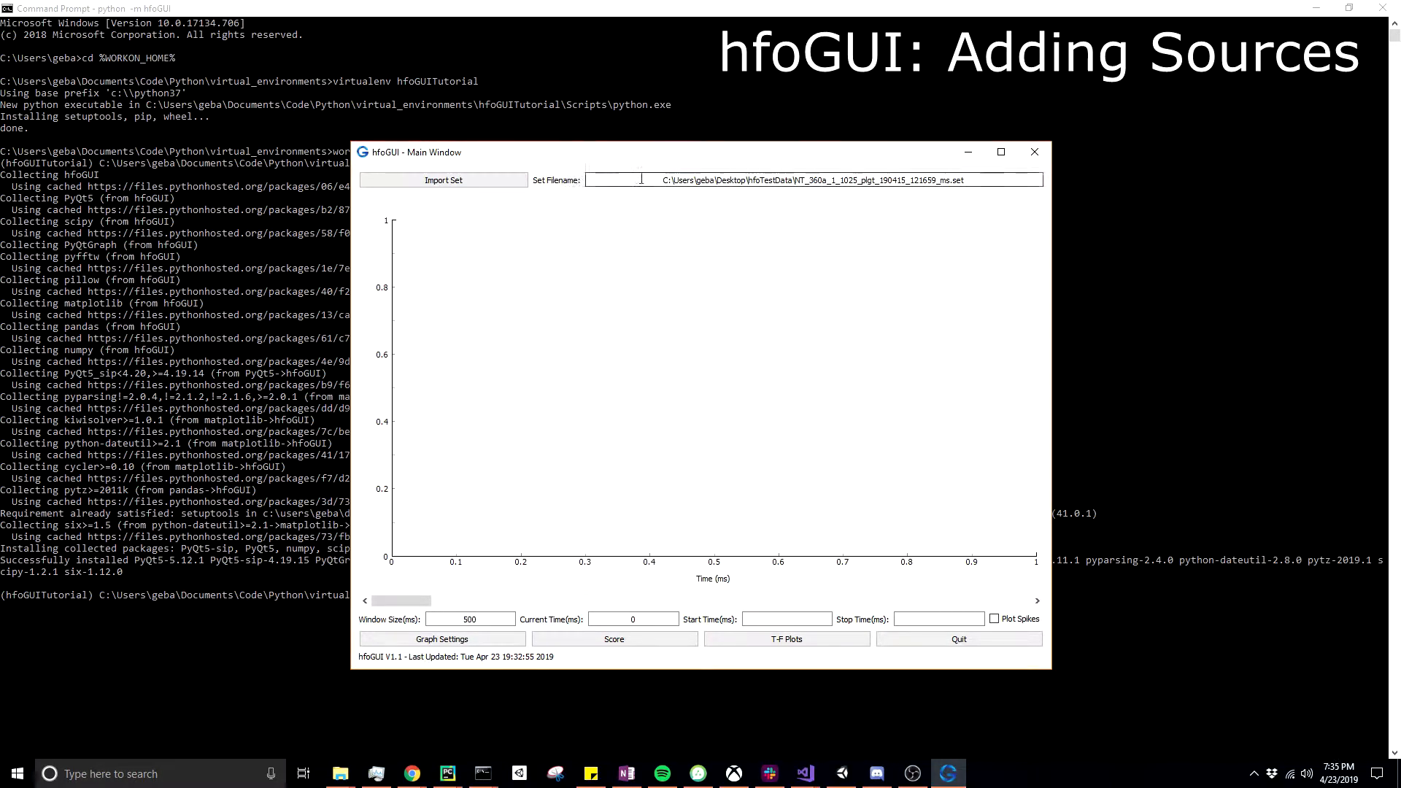
pyautogui.moveTo(659, 180); pyautogui.dragTo(967, 179)
pyautogui.click(978, 180)
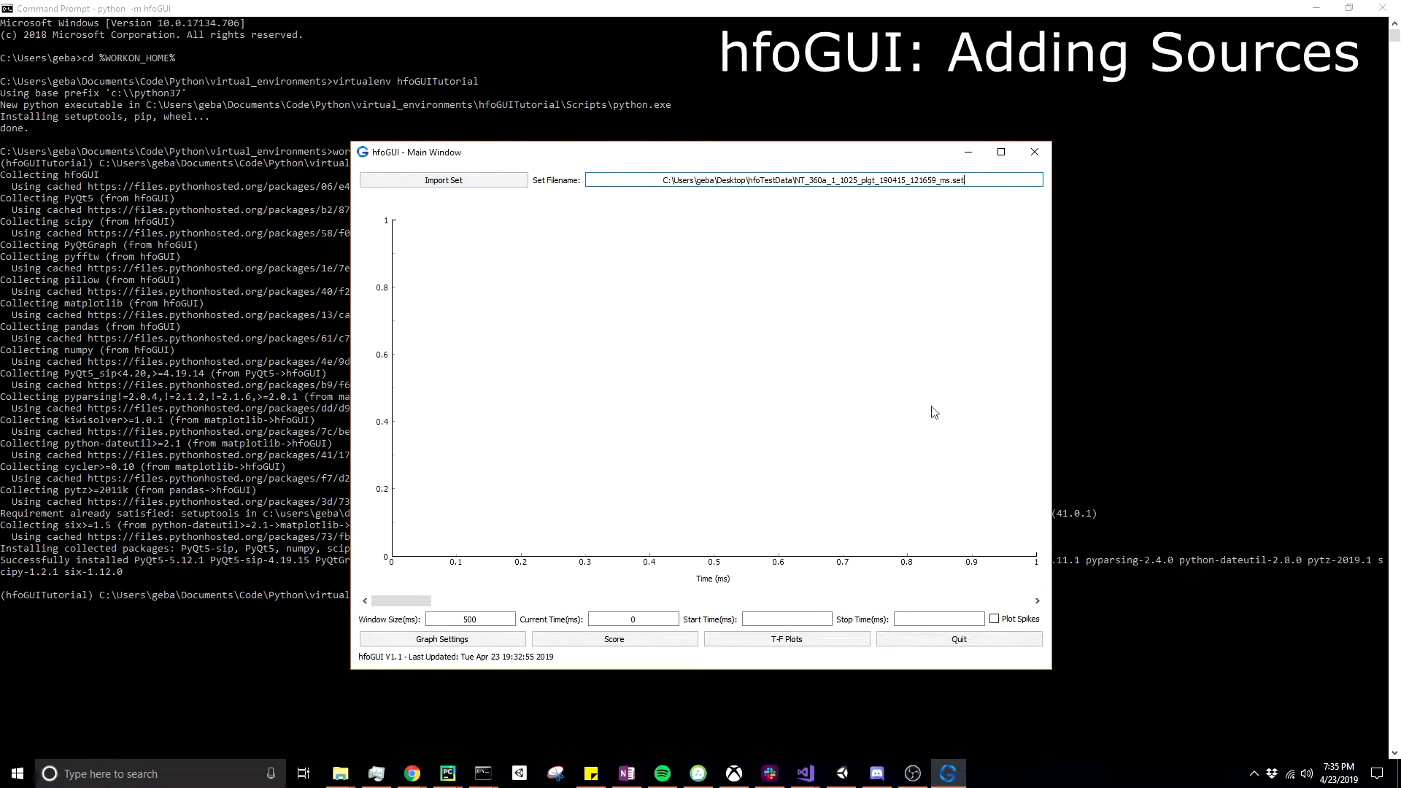
# Open the graph settings beside the main window and choose .egf as source with the butter filter method.
pyautogui.click(443, 639)
pyautogui.moveTo(198, 157); pyautogui.dragTo(472, 156)
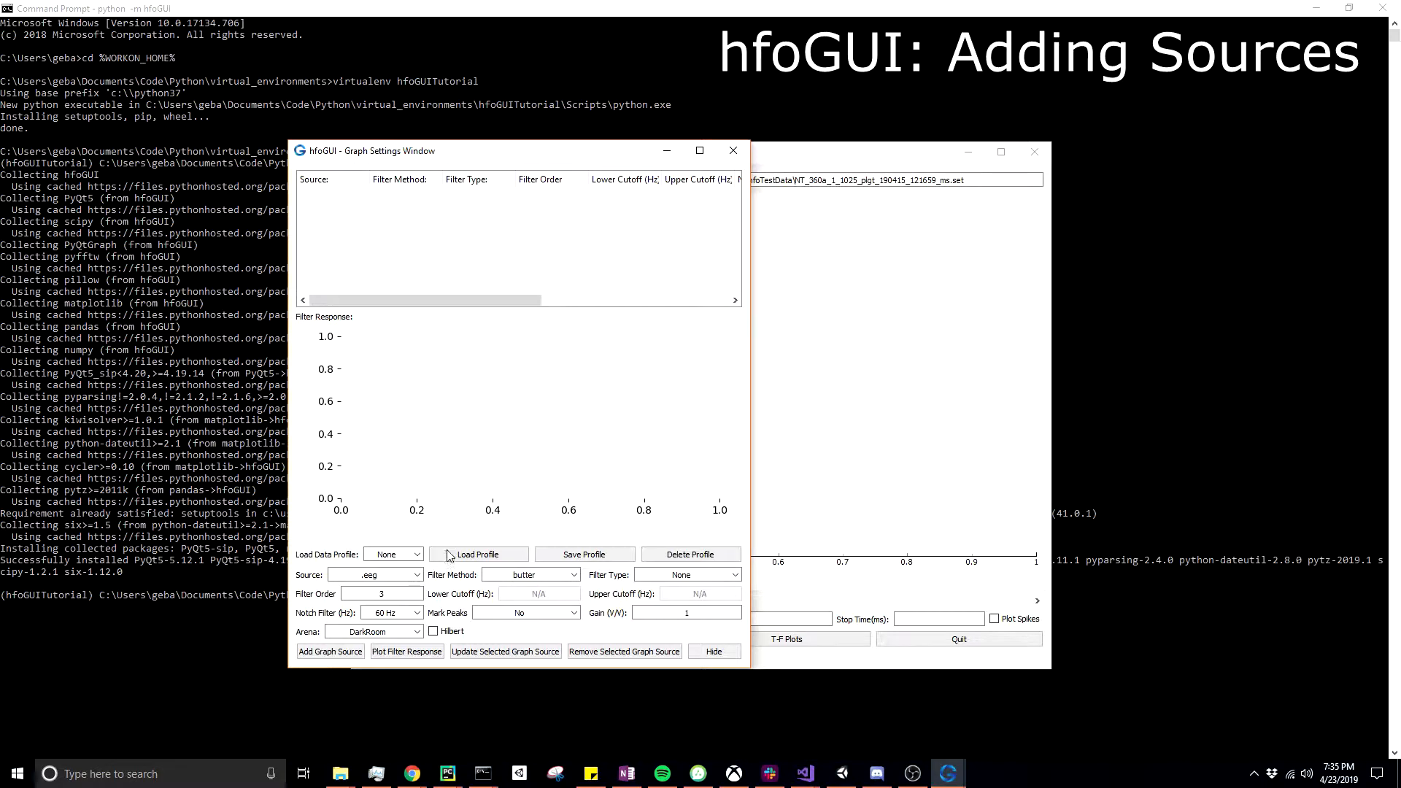
pyautogui.click(417, 576)
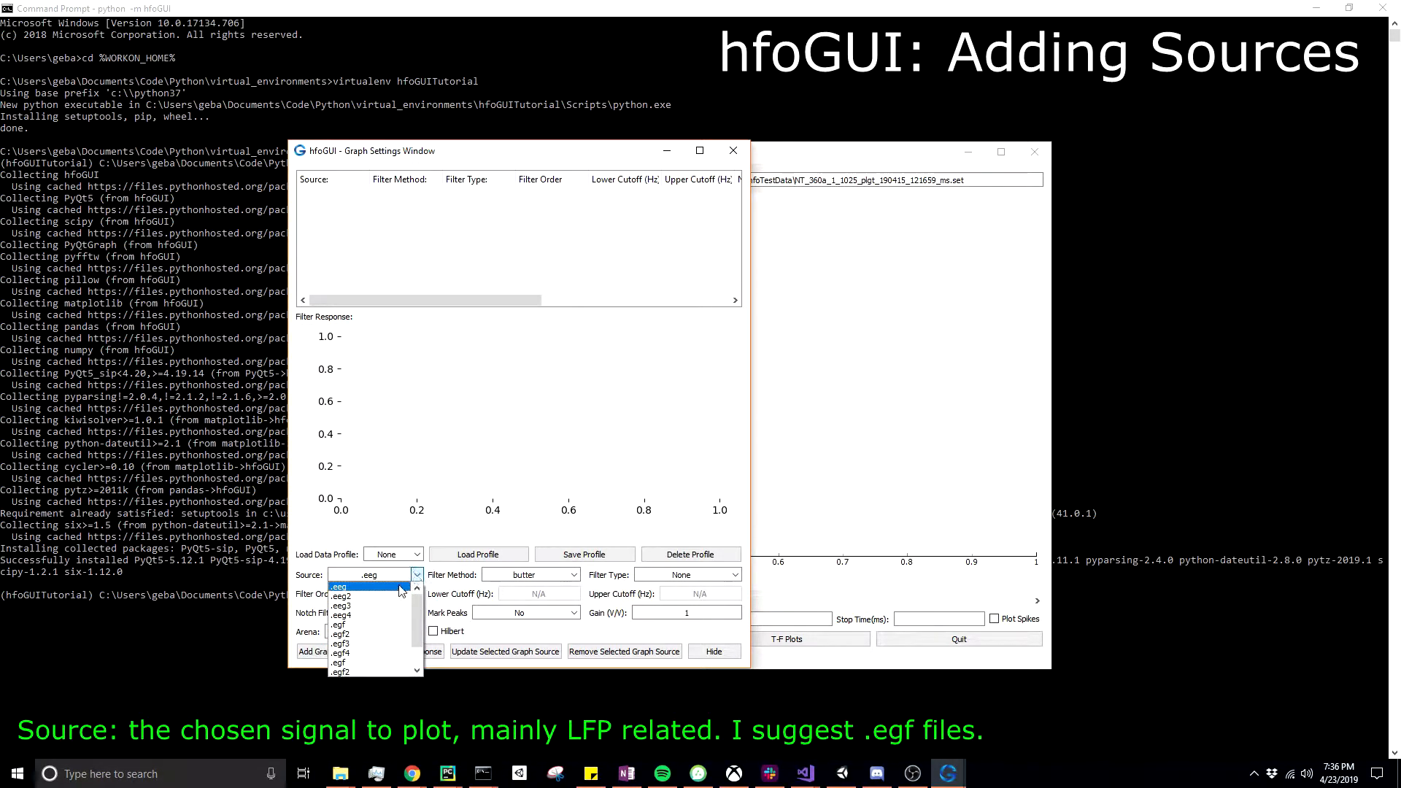
pyautogui.click(356, 627)
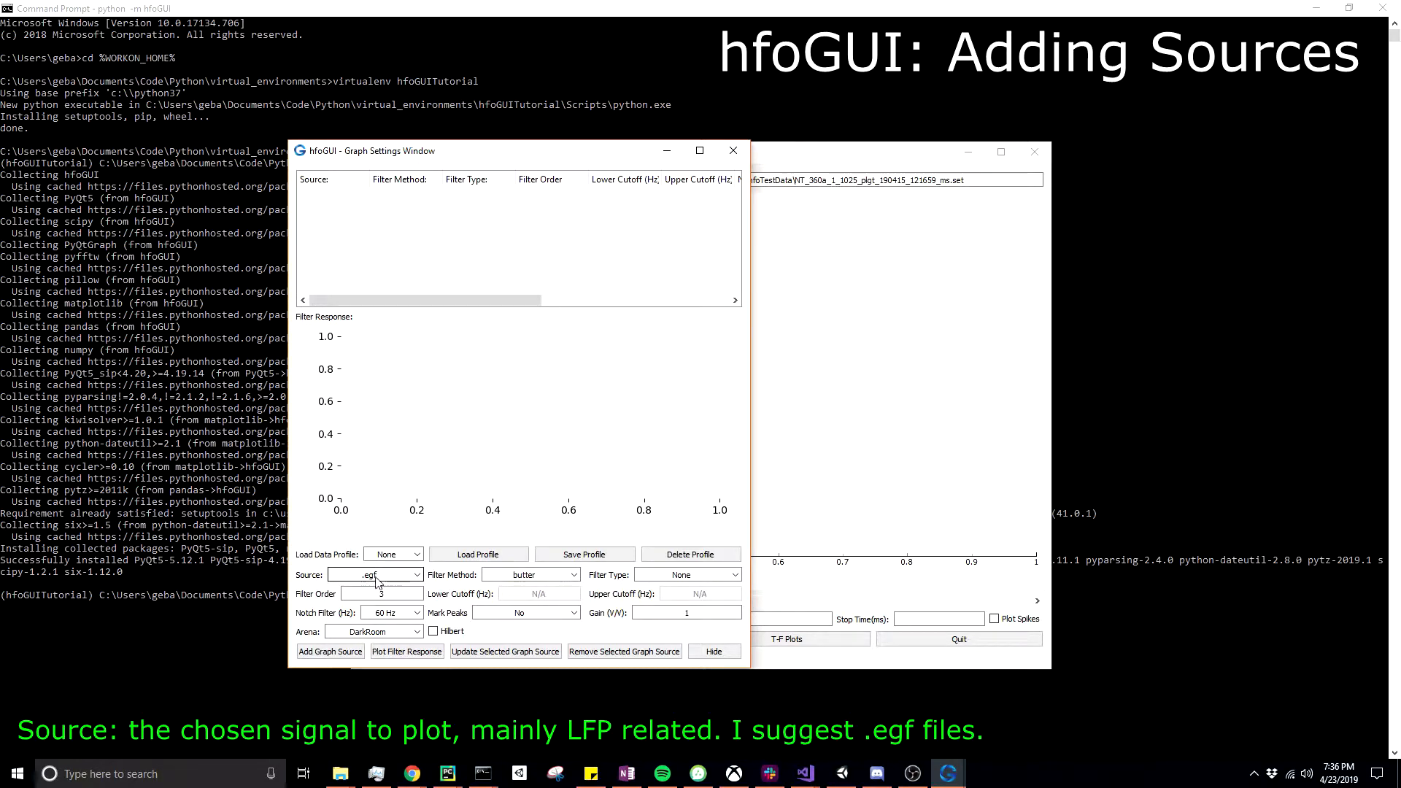
pyautogui.click(573, 577)
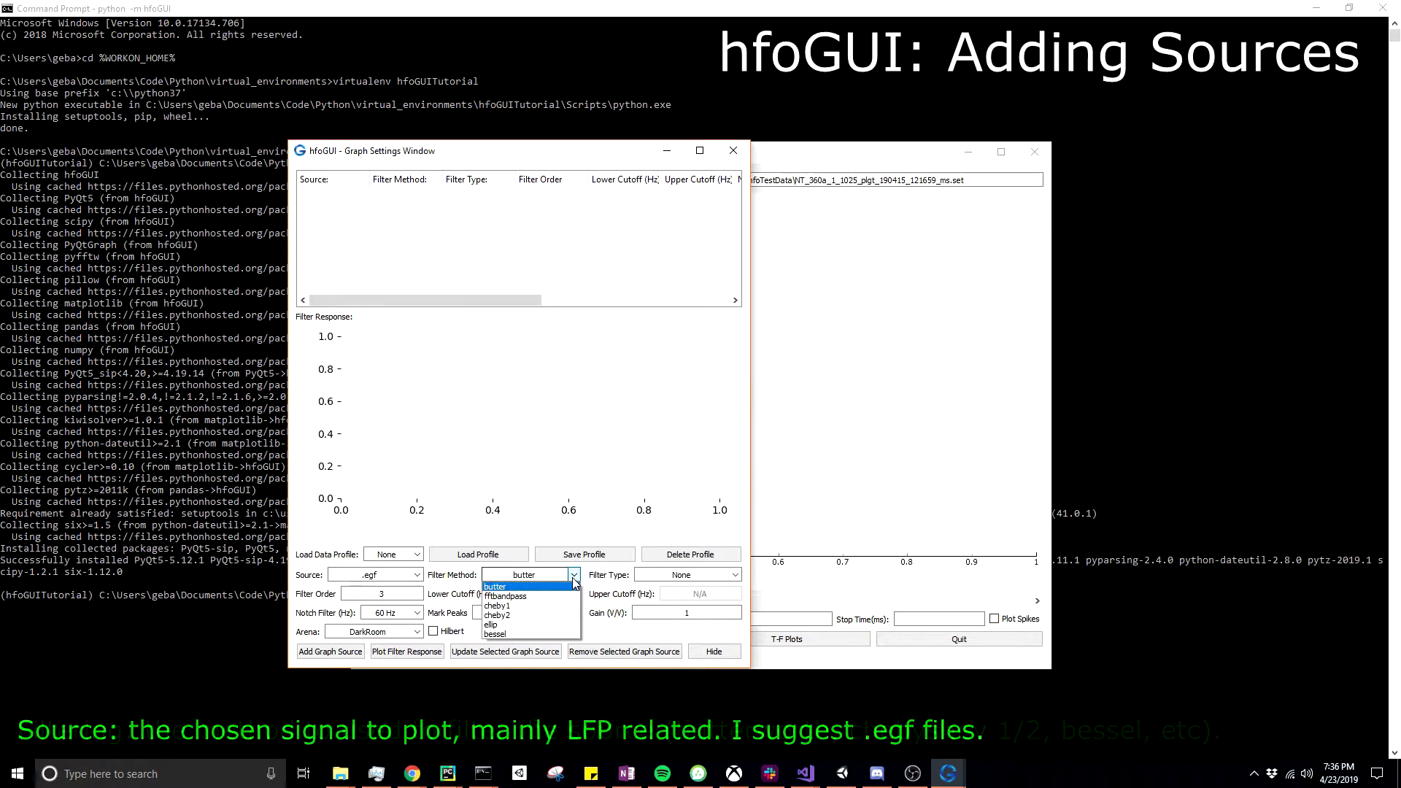
pyautogui.click(516, 589)
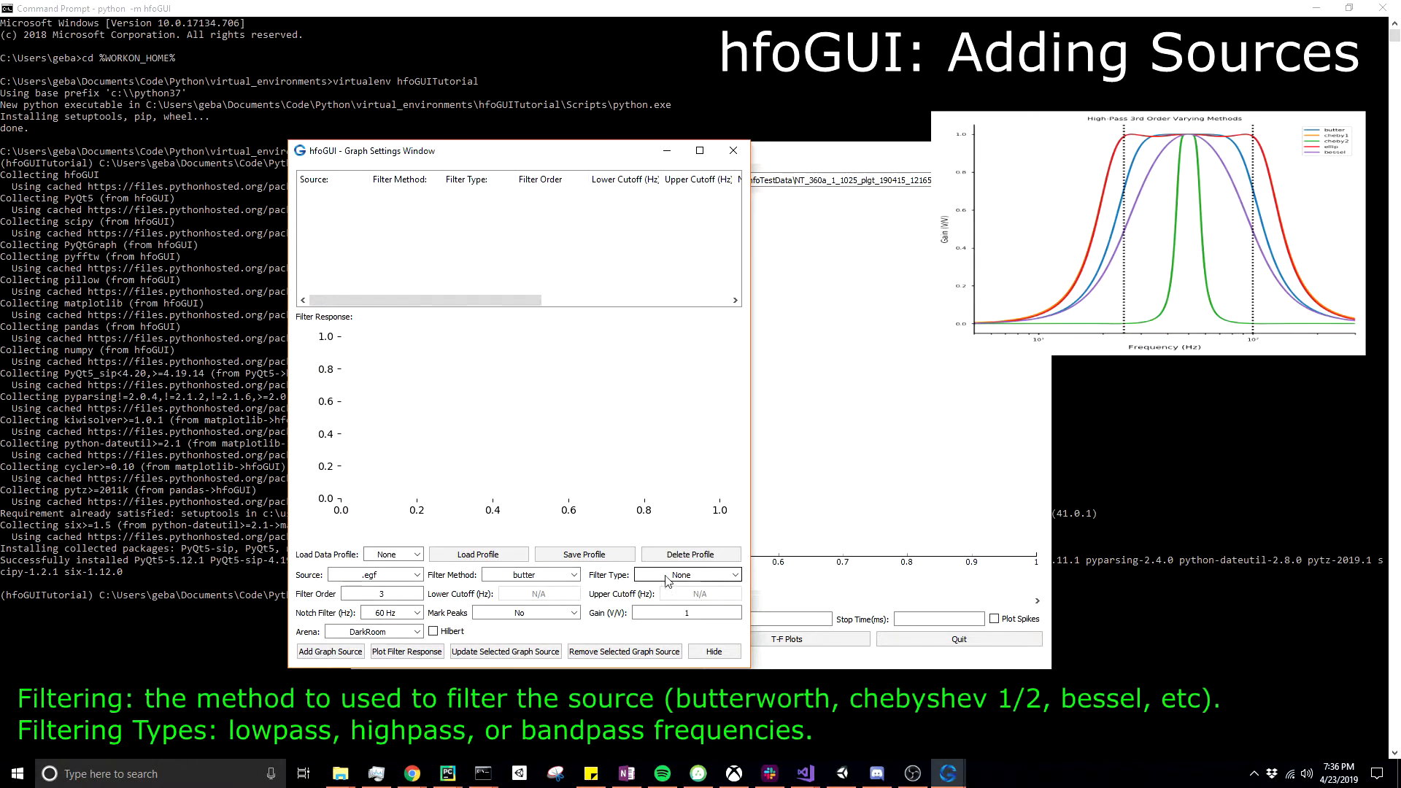
# Review the filter type, filter order and mark peaks options, keeping the type at None and peak marking at No.
pyautogui.click(732, 577)
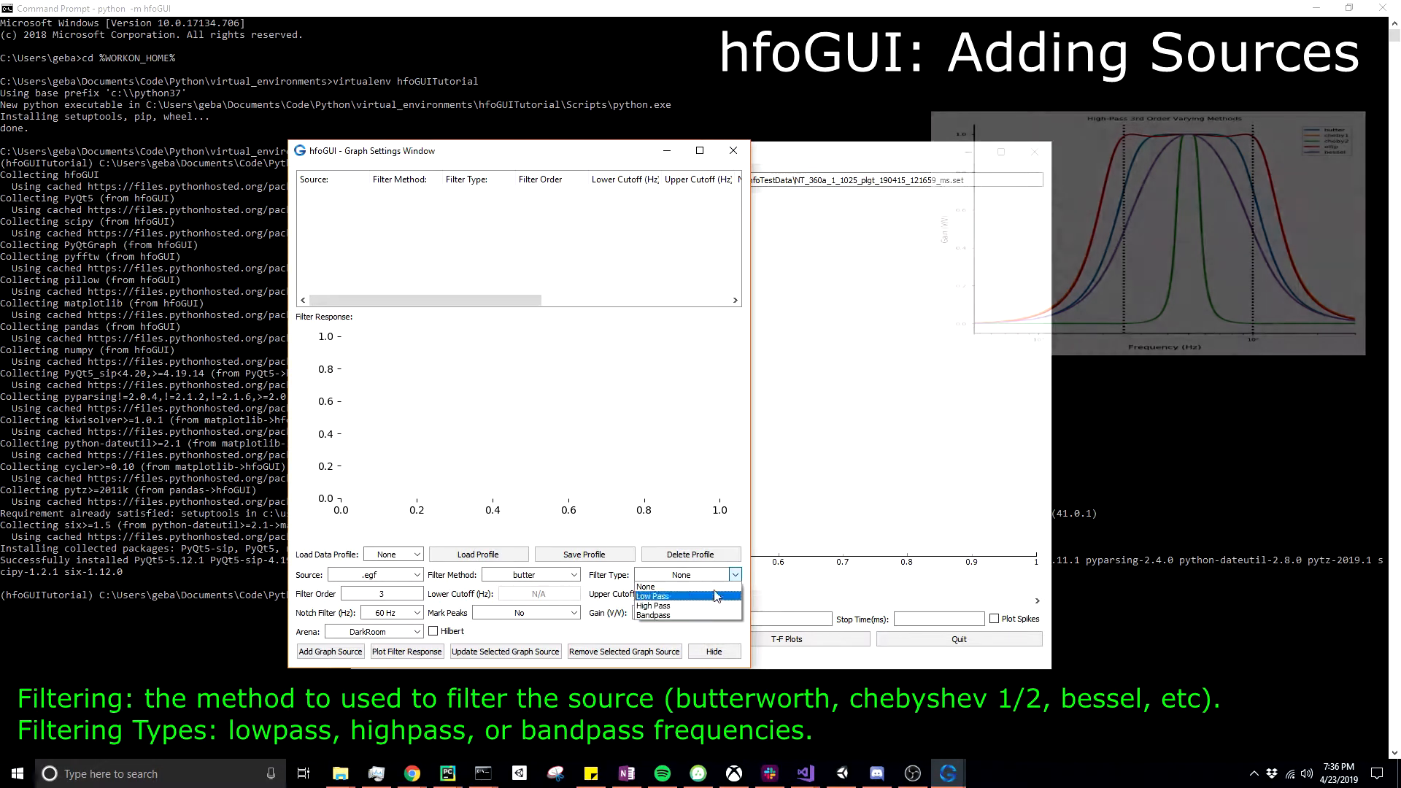
pyautogui.click(733, 582)
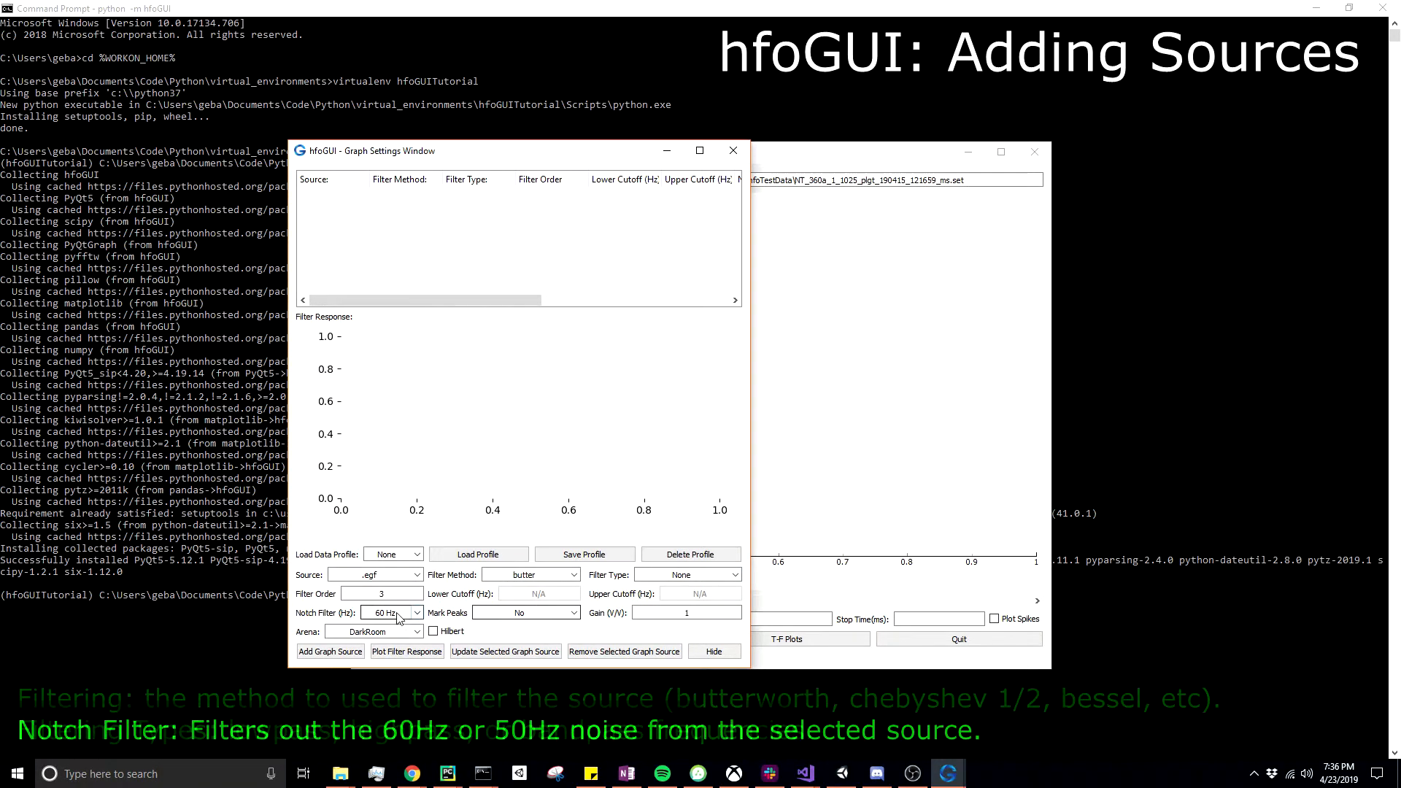
pyautogui.click(413, 596)
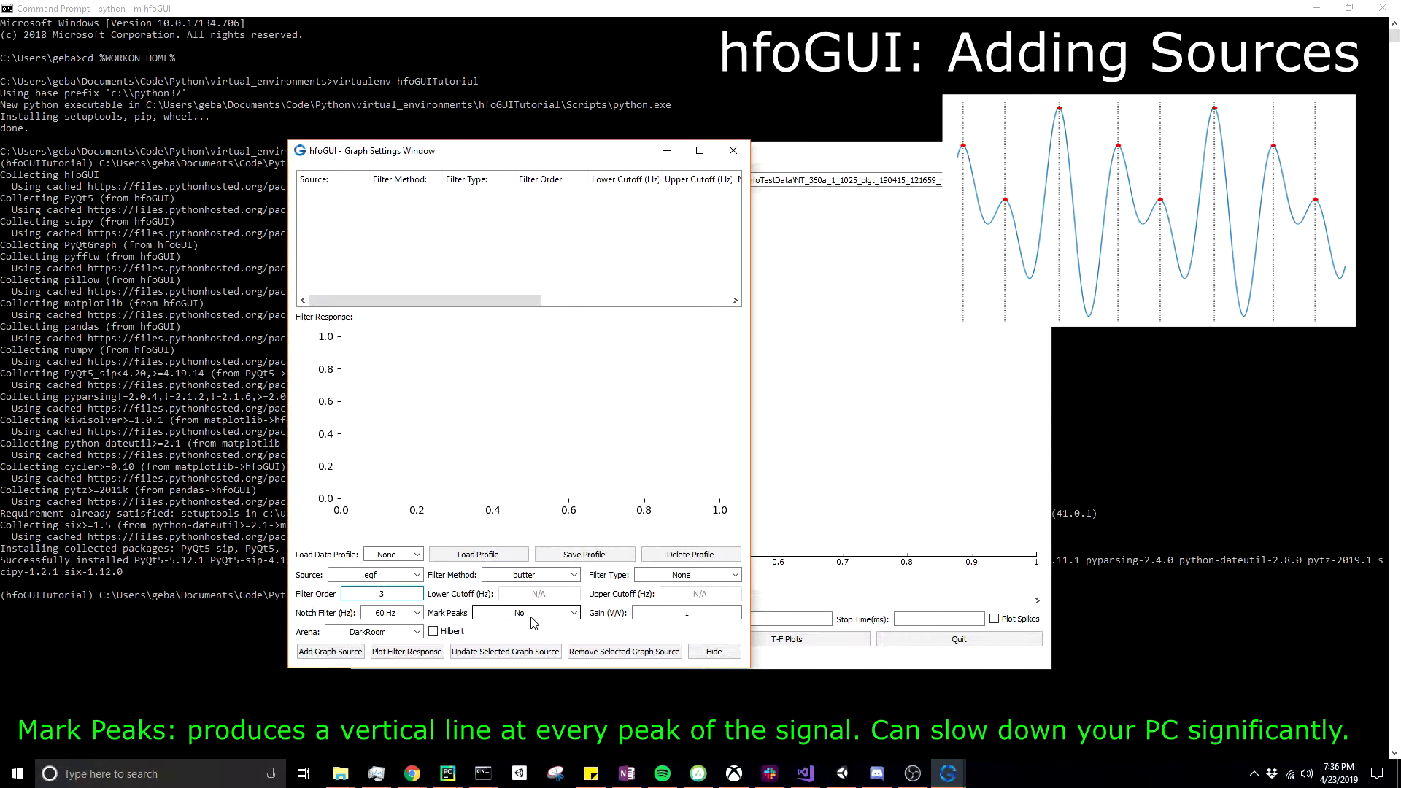
pyautogui.click(562, 616)
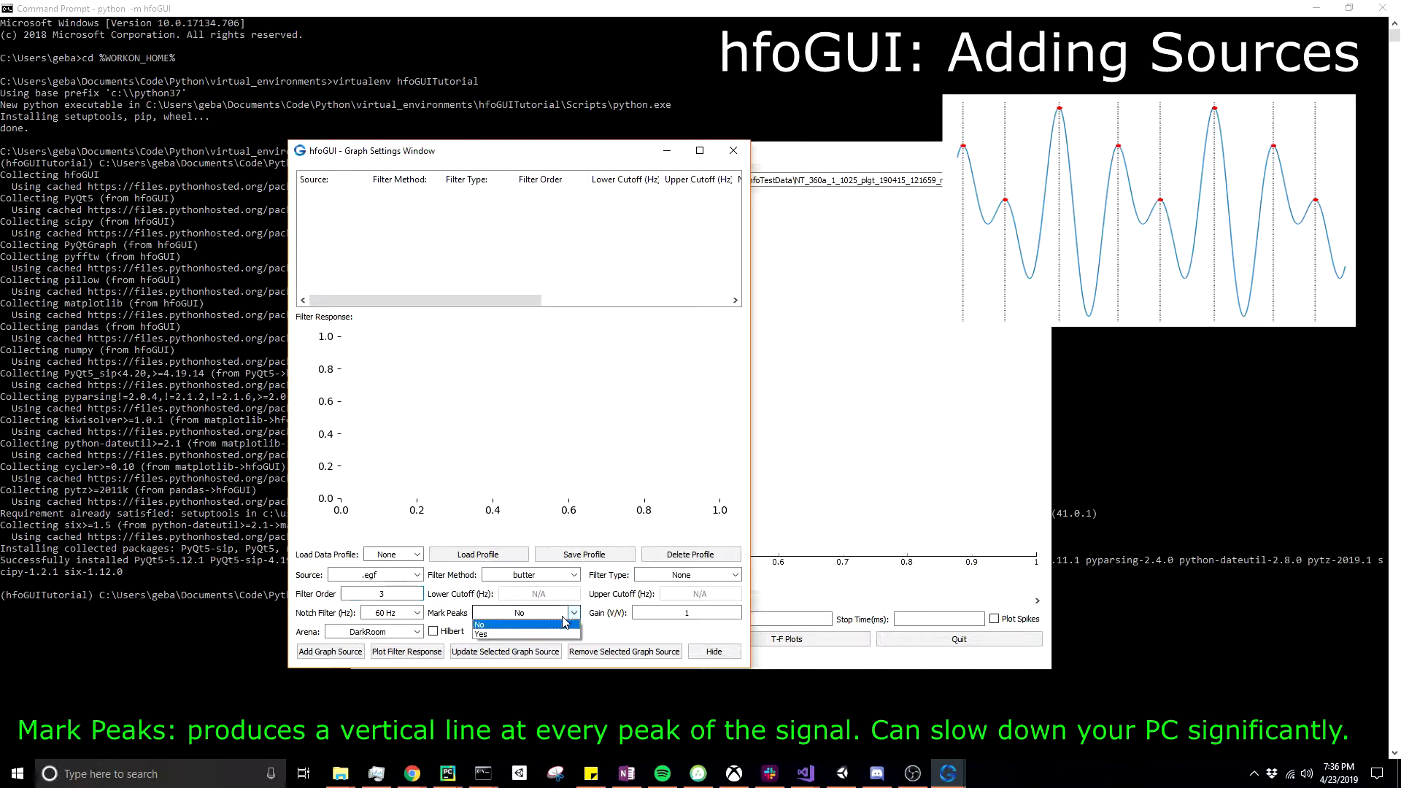
pyautogui.click(527, 616)
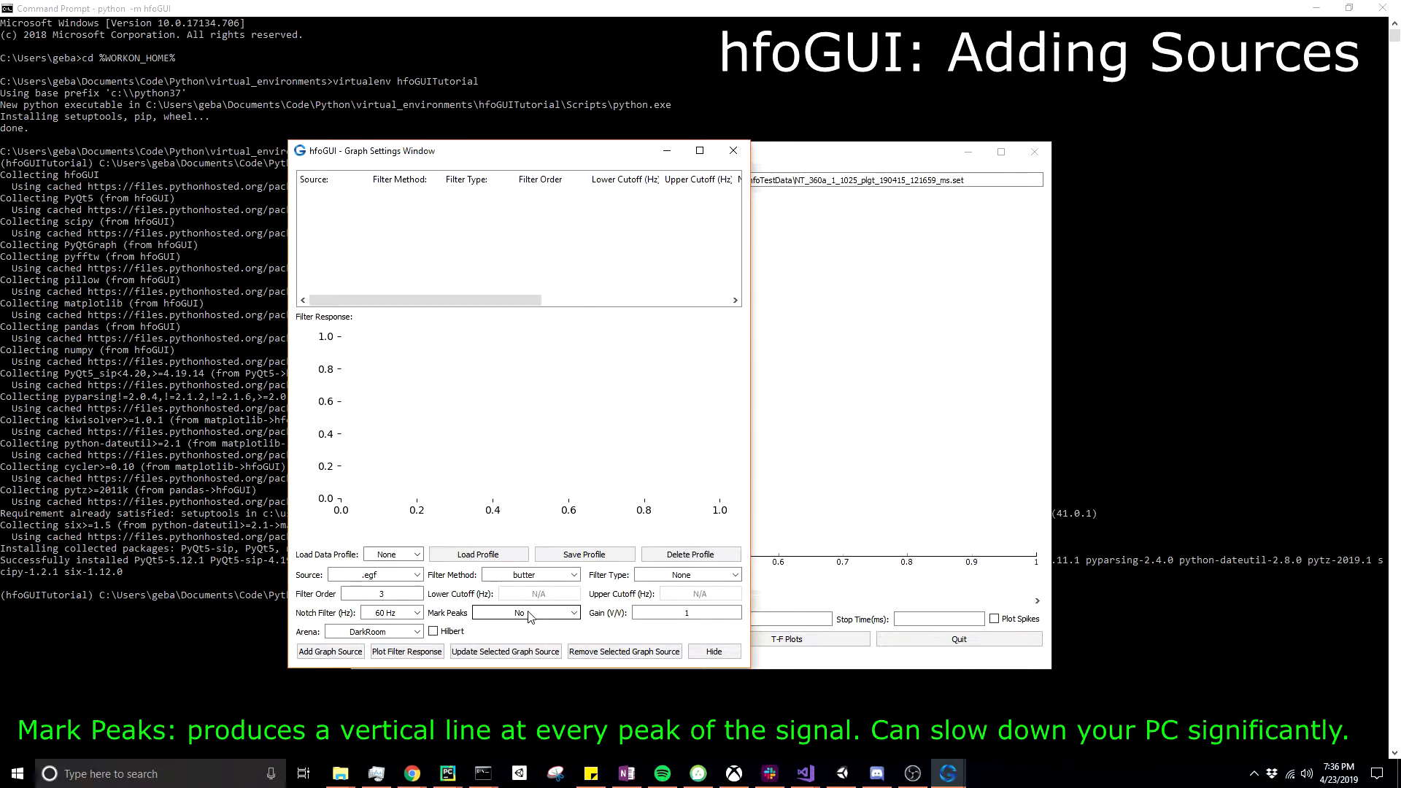
pyautogui.click(576, 617)
pyautogui.click(561, 624)
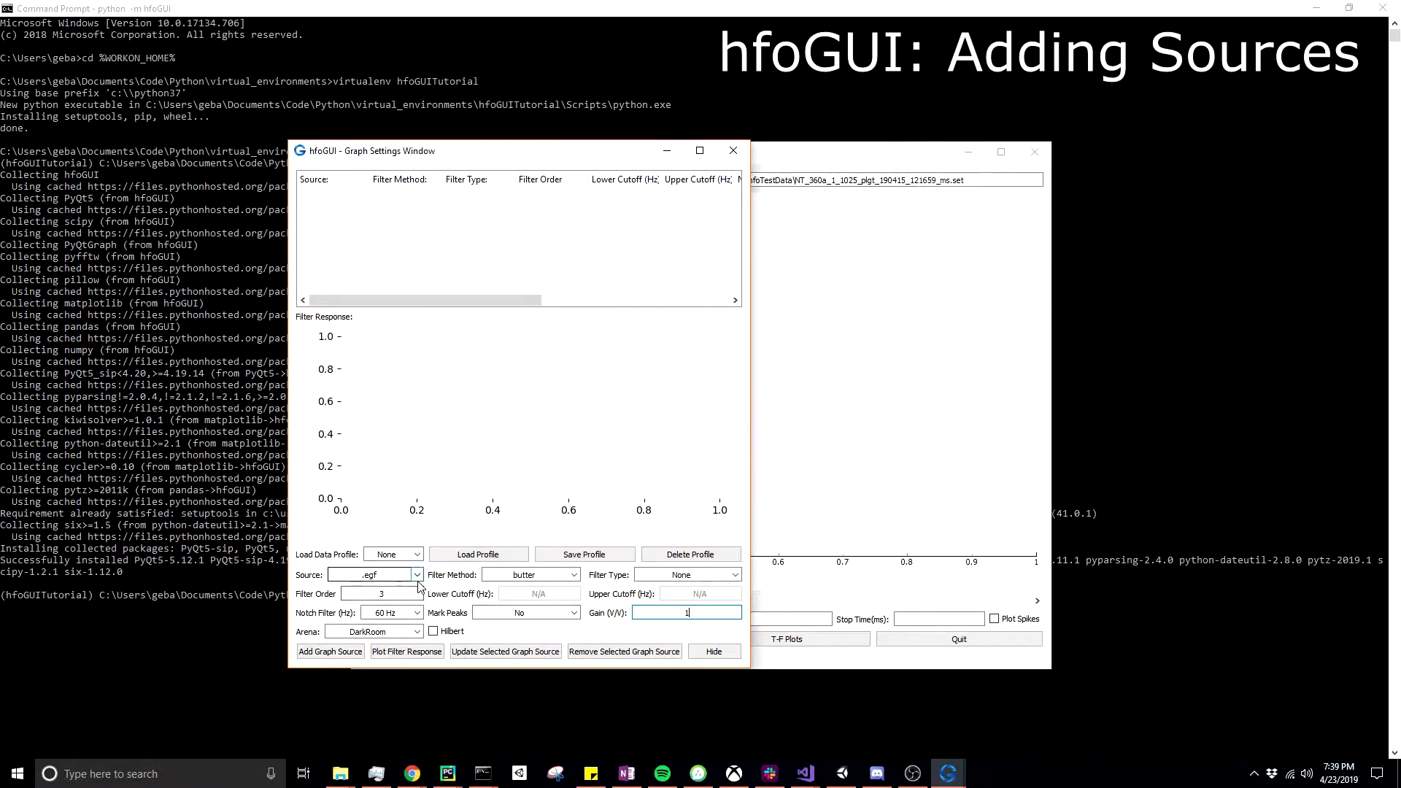
# Add the .egf source to the graph with a Bandpass filter from 80 to 250 Hz and Hilbert enabled.
pyautogui.click(718, 575)
pyautogui.click(686, 616)
pyautogui.click(563, 595)
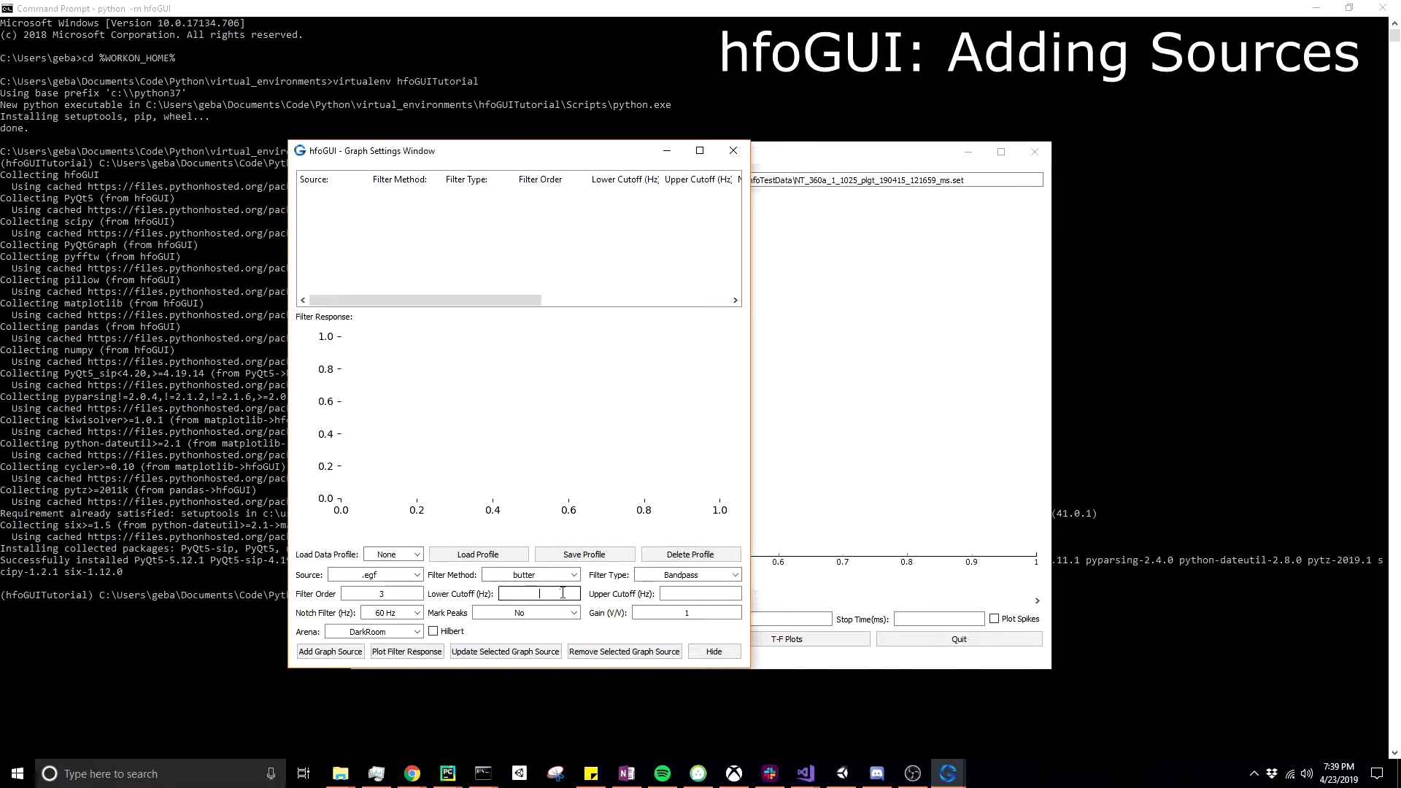
pyautogui.write('80')
pyautogui.click(665, 595)
pyautogui.write('250')
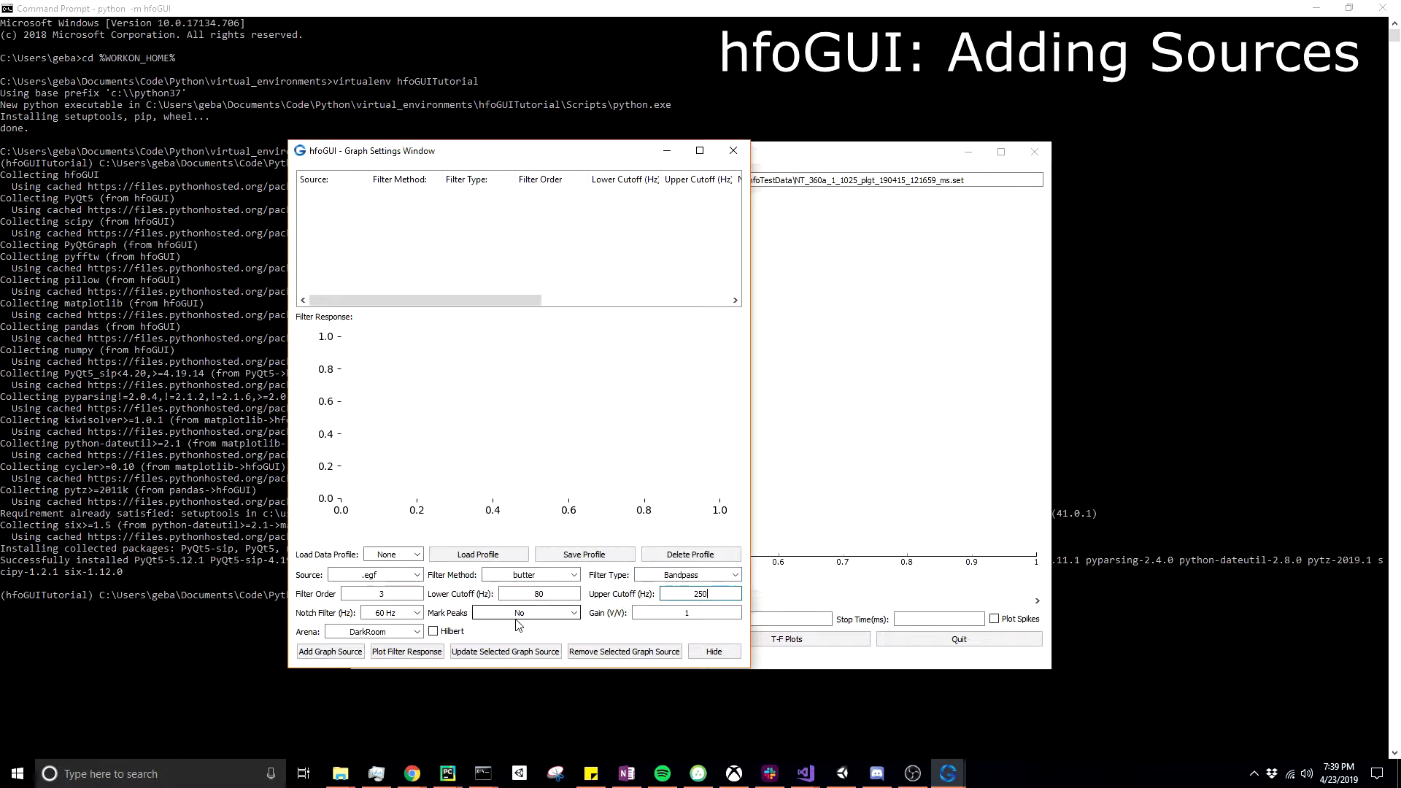
pyautogui.click(437, 632)
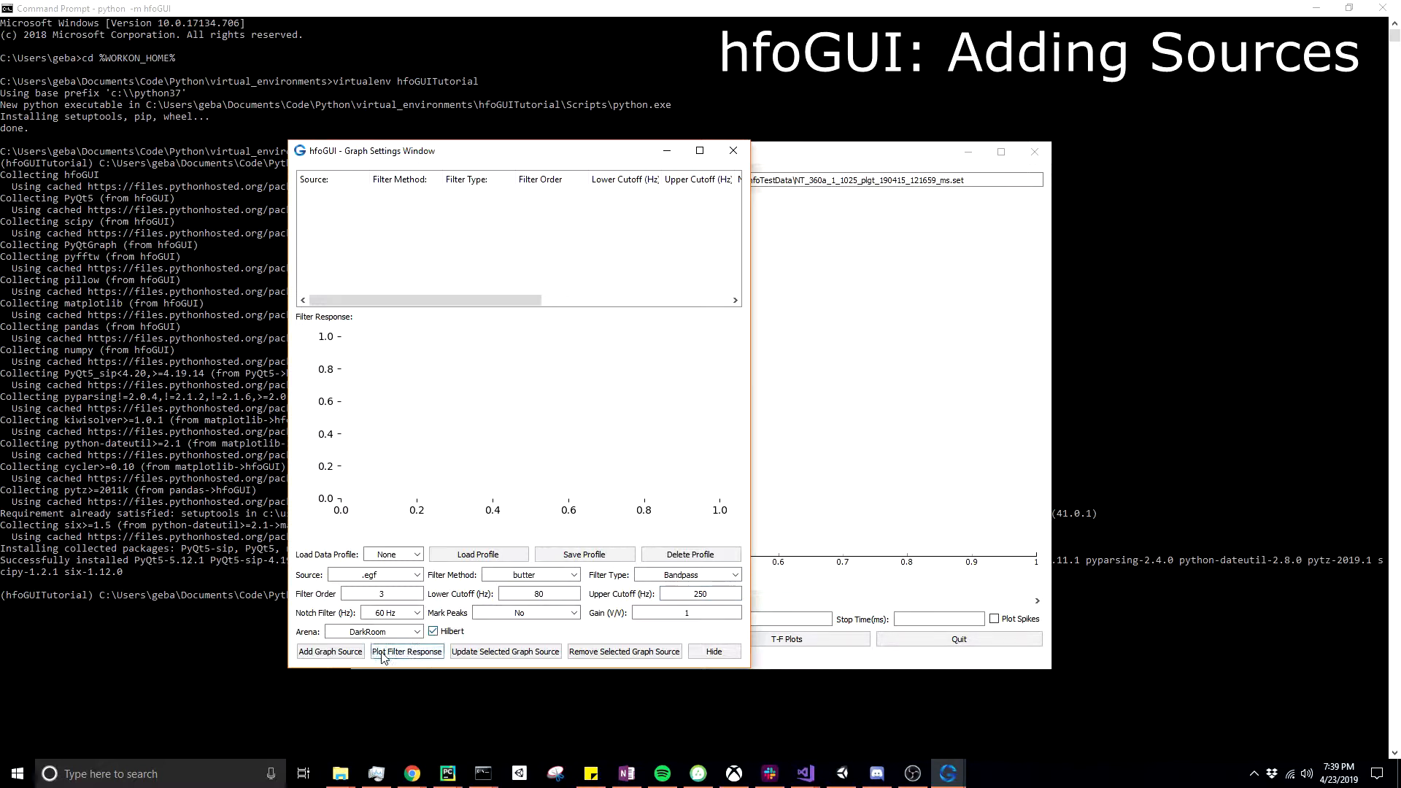
pyautogui.click(339, 657)
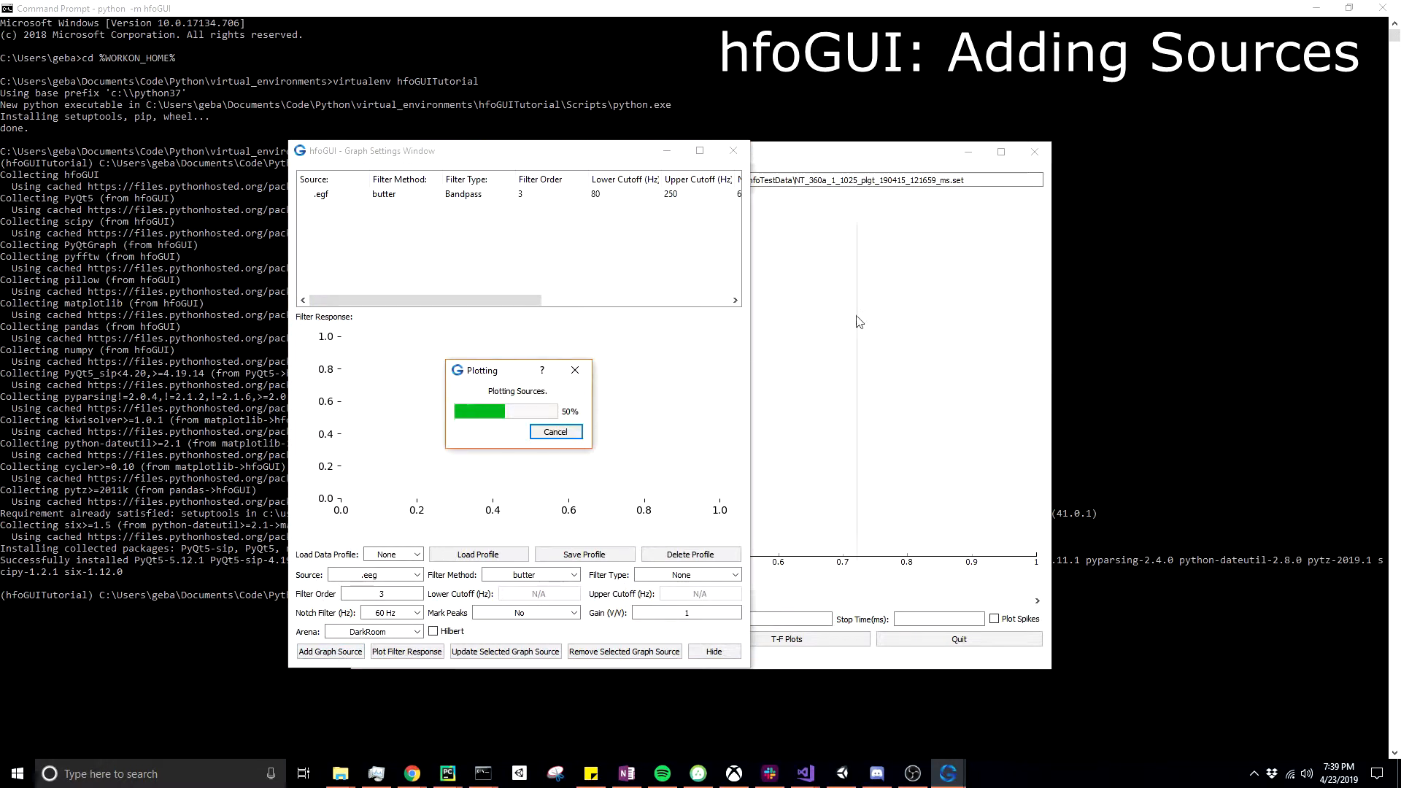
# View the plotted signal in the main window, shift that window aside and return to the graph settings.
pyautogui.click(821, 162)
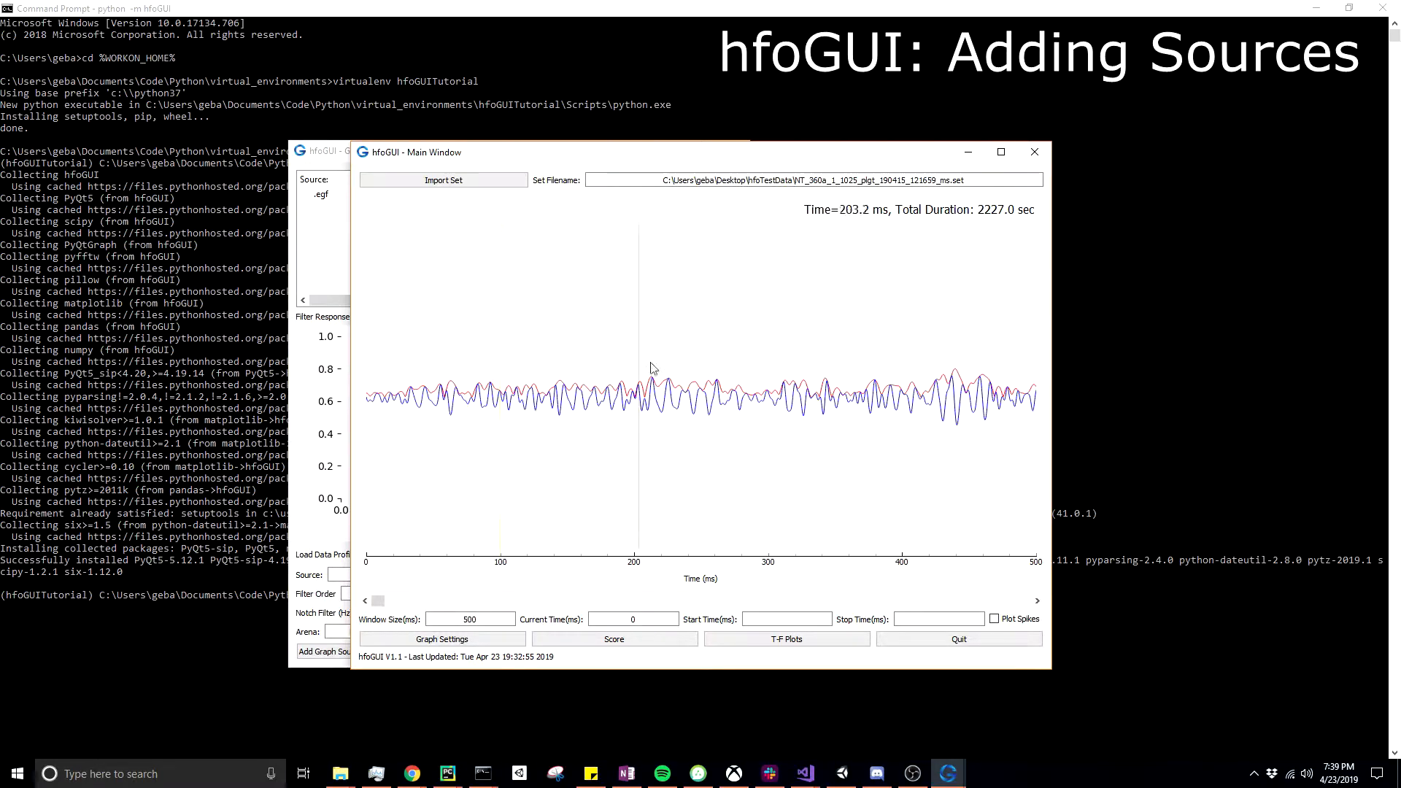
pyautogui.moveTo(634, 152); pyautogui.dragTo(710, 153)
pyautogui.click(399, 166)
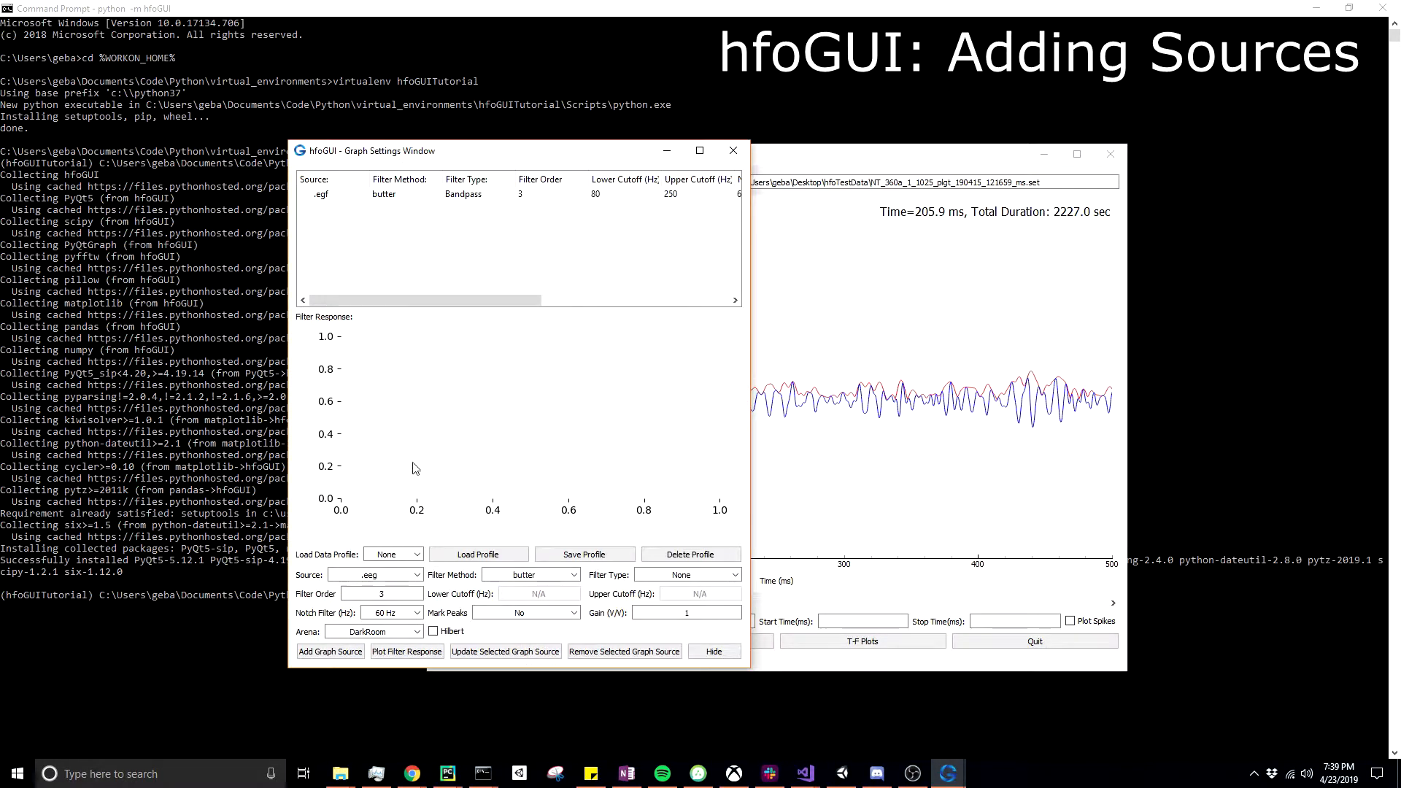
# Add a second .egf source with a Bandpass filter from 250 to 500 Hz and view its plot in the main window.
pyautogui.click(417, 575)
pyautogui.click(372, 626)
pyautogui.click(723, 575)
pyautogui.click(686, 611)
pyautogui.click(550, 595)
pyautogui.write('250')
pyautogui.press('Tab')
pyautogui.write('500')
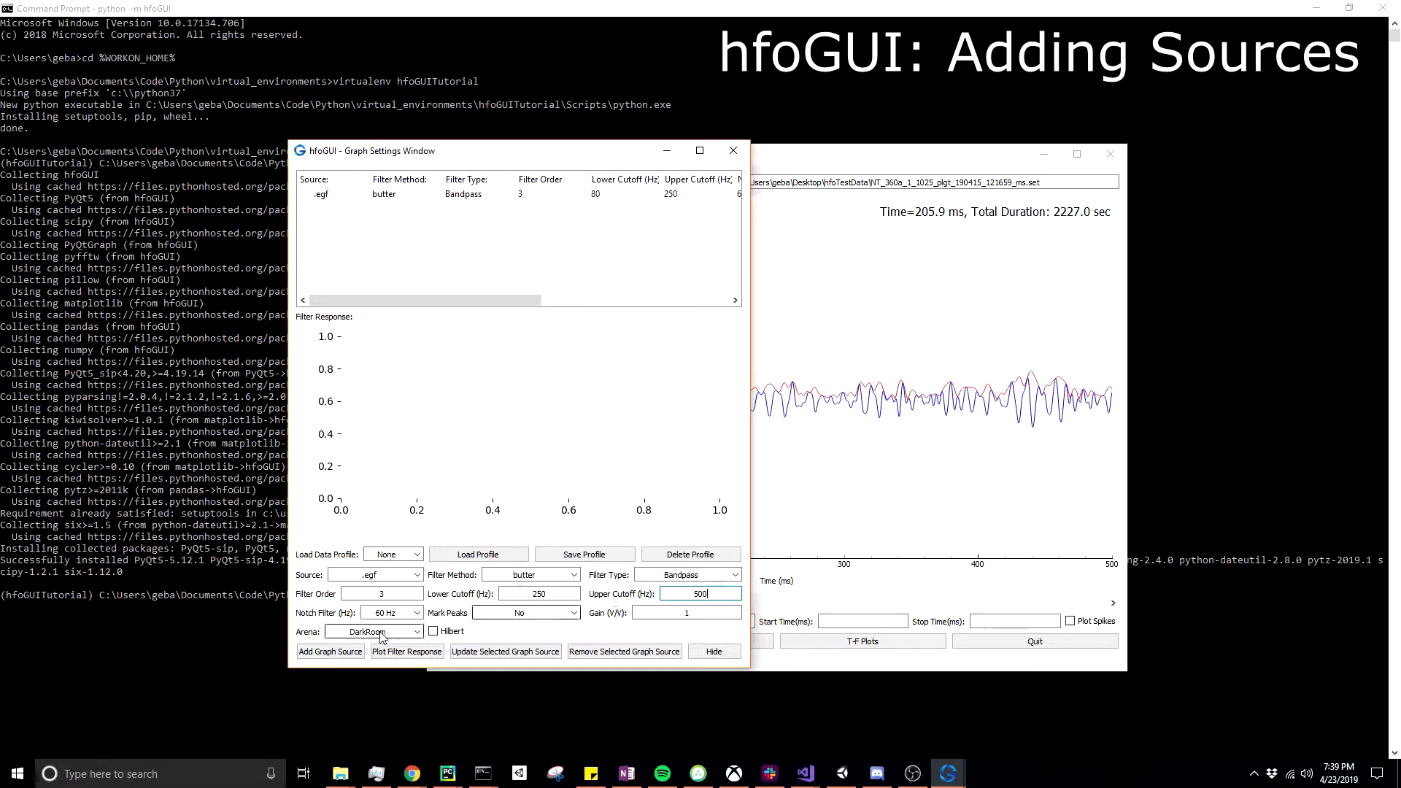
pyautogui.click(329, 652)
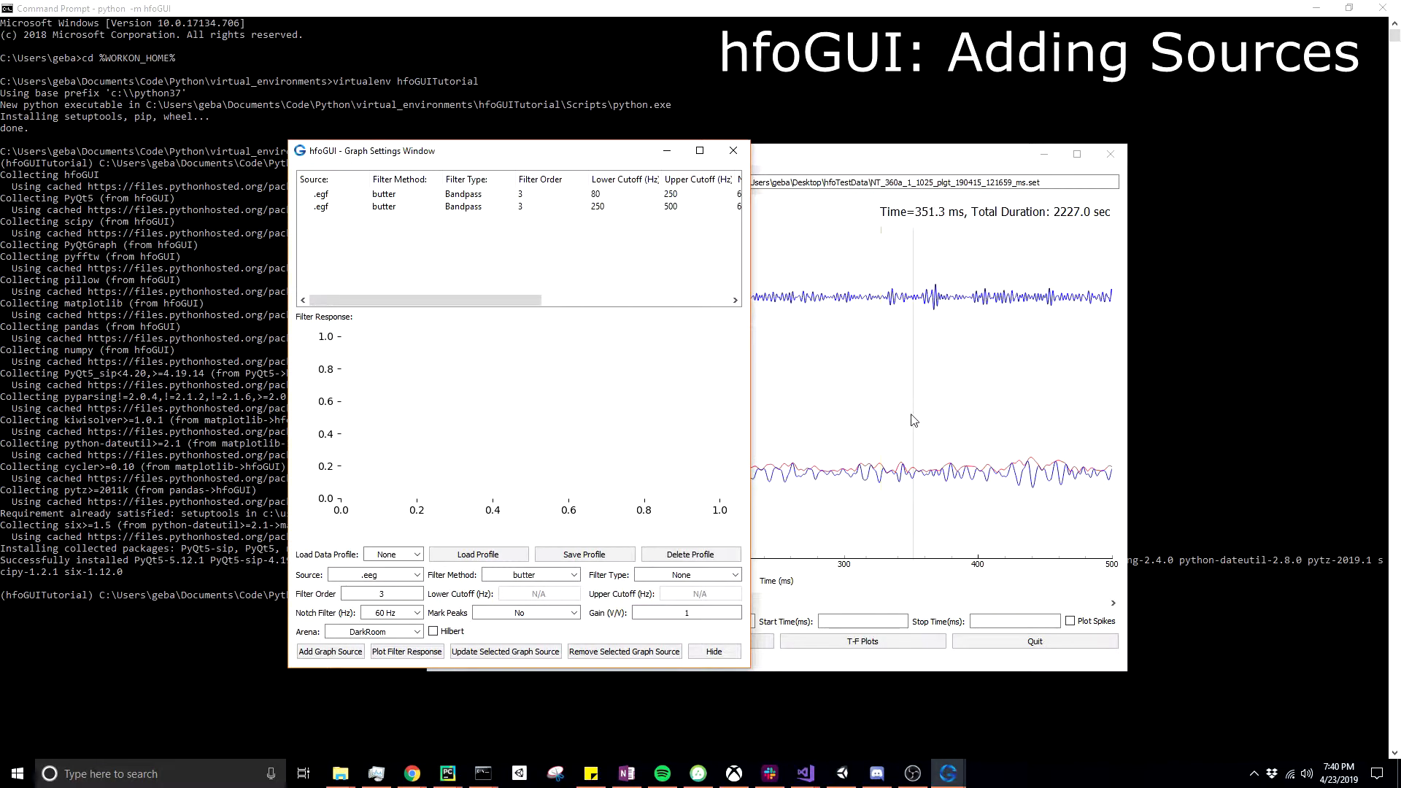
pyautogui.click(867, 174)
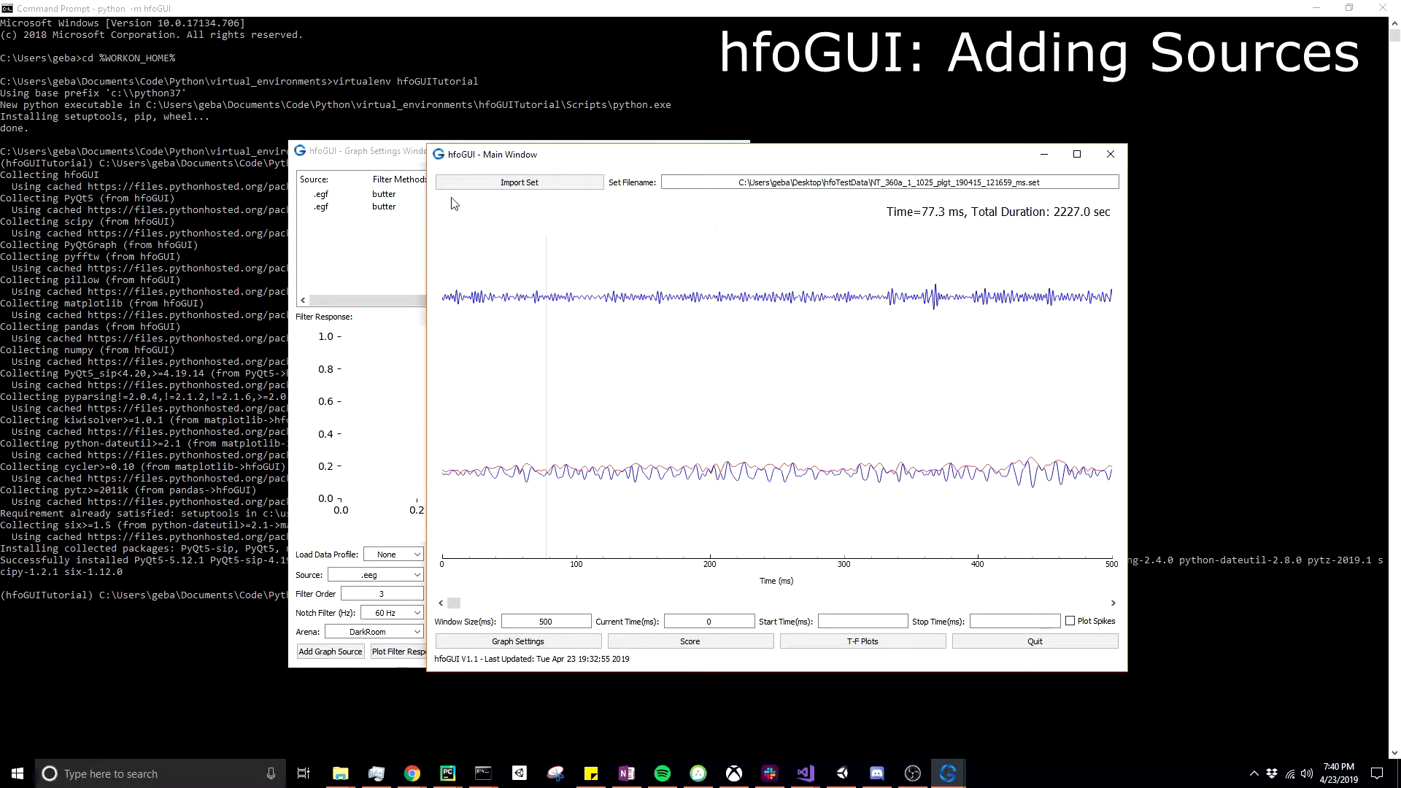
# Add a third .egf source with filter type None and move the main and graph settings windows apart.
pyautogui.click(389, 158)
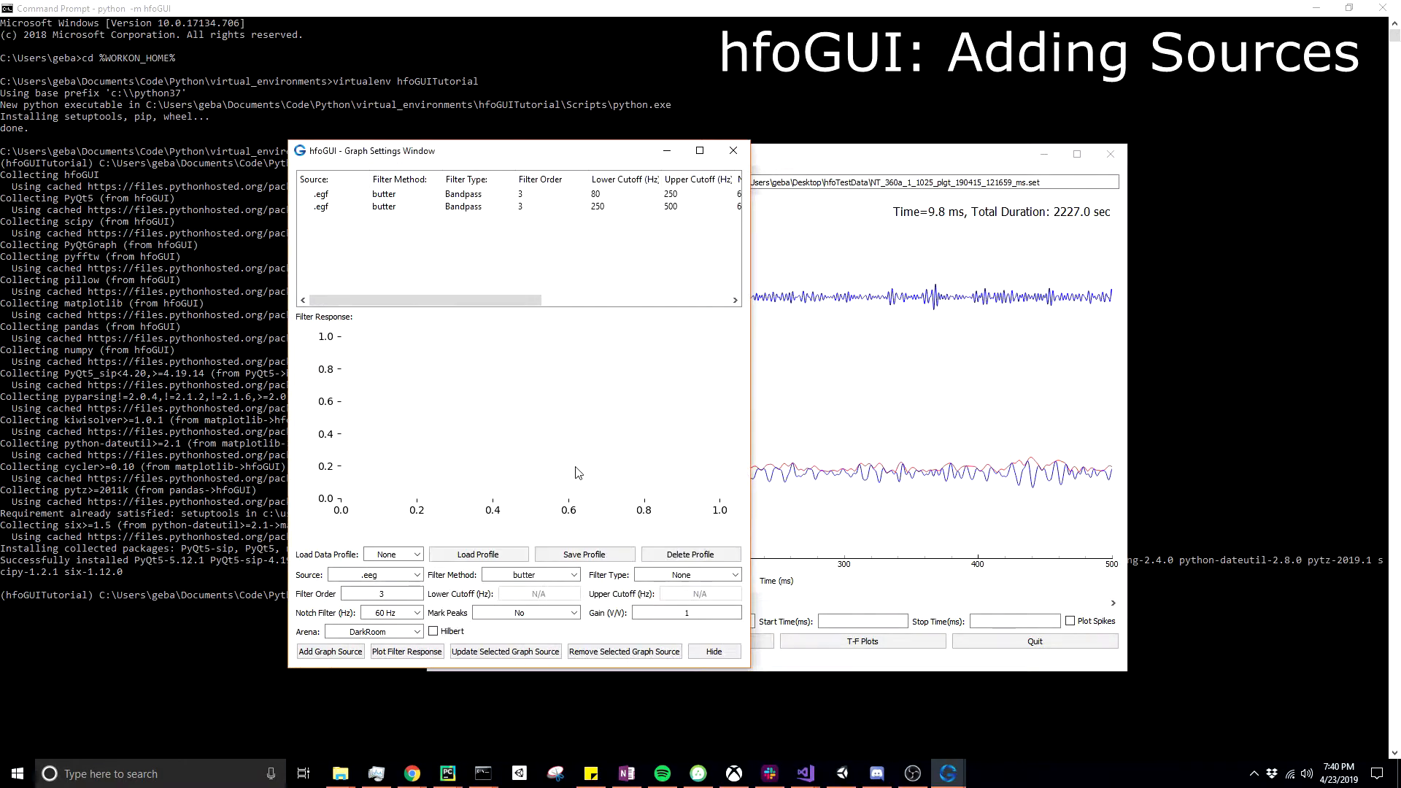
pyautogui.click(418, 575)
pyautogui.click(365, 624)
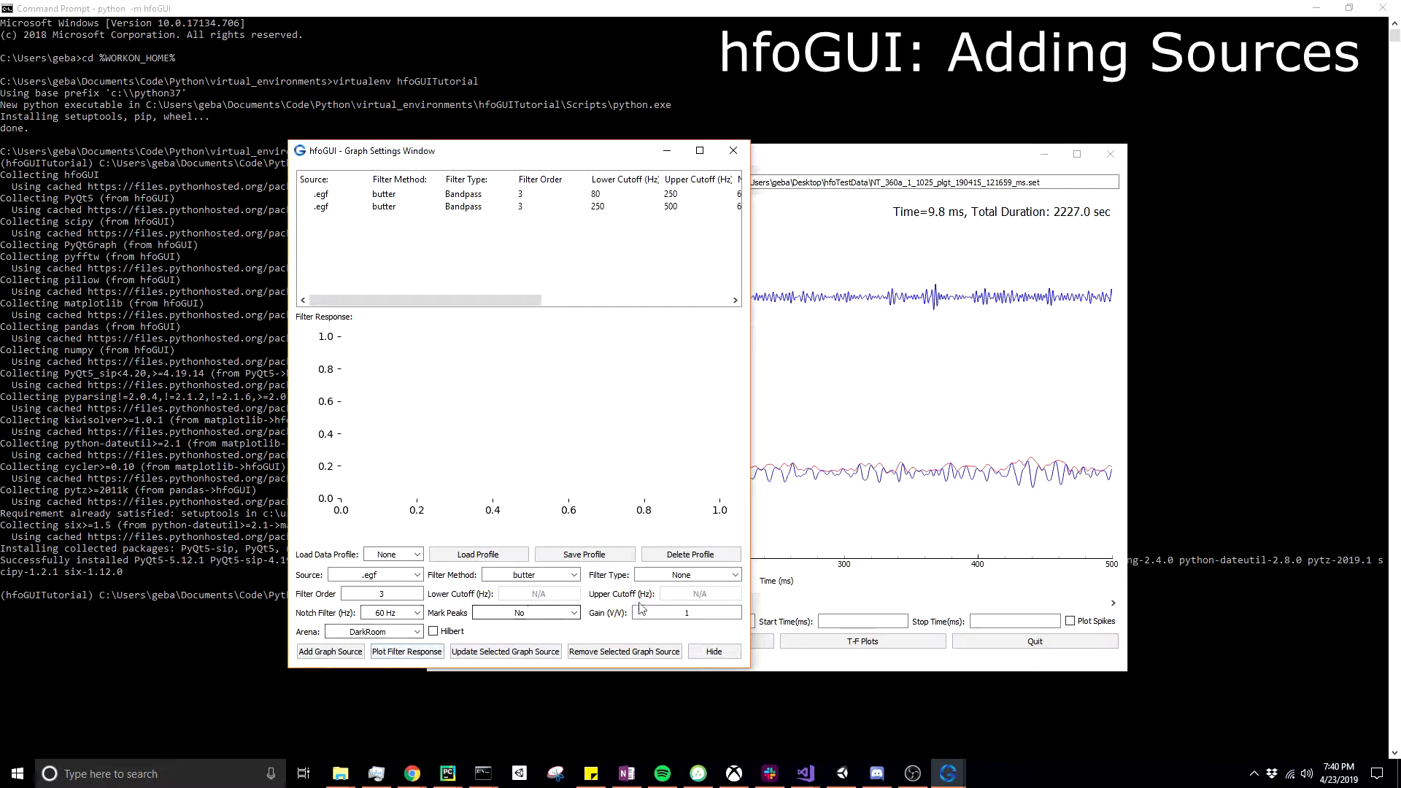
pyautogui.click(328, 652)
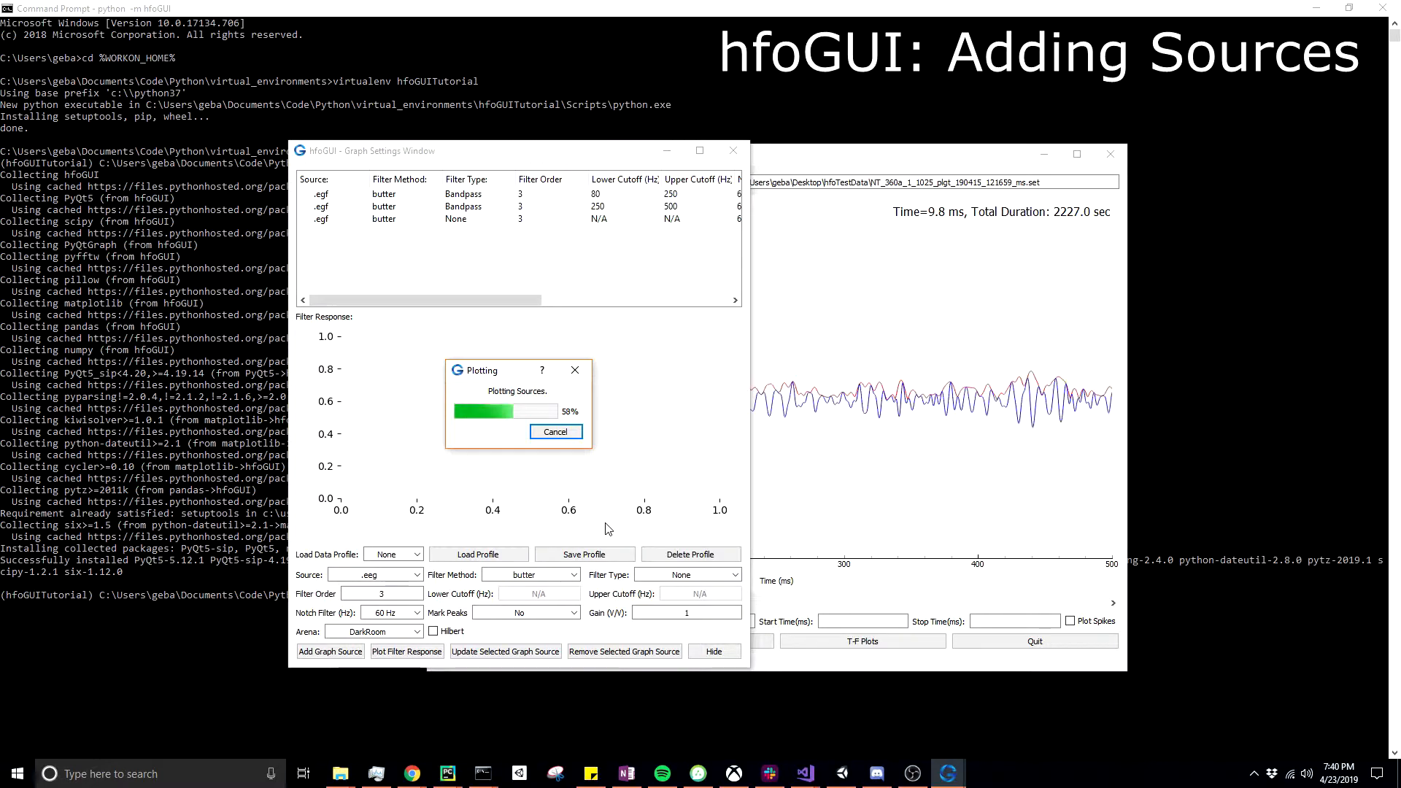
pyautogui.moveTo(876, 167); pyautogui.dragTo(980, 169)
pyautogui.moveTo(521, 157); pyautogui.dragTo(404, 162)
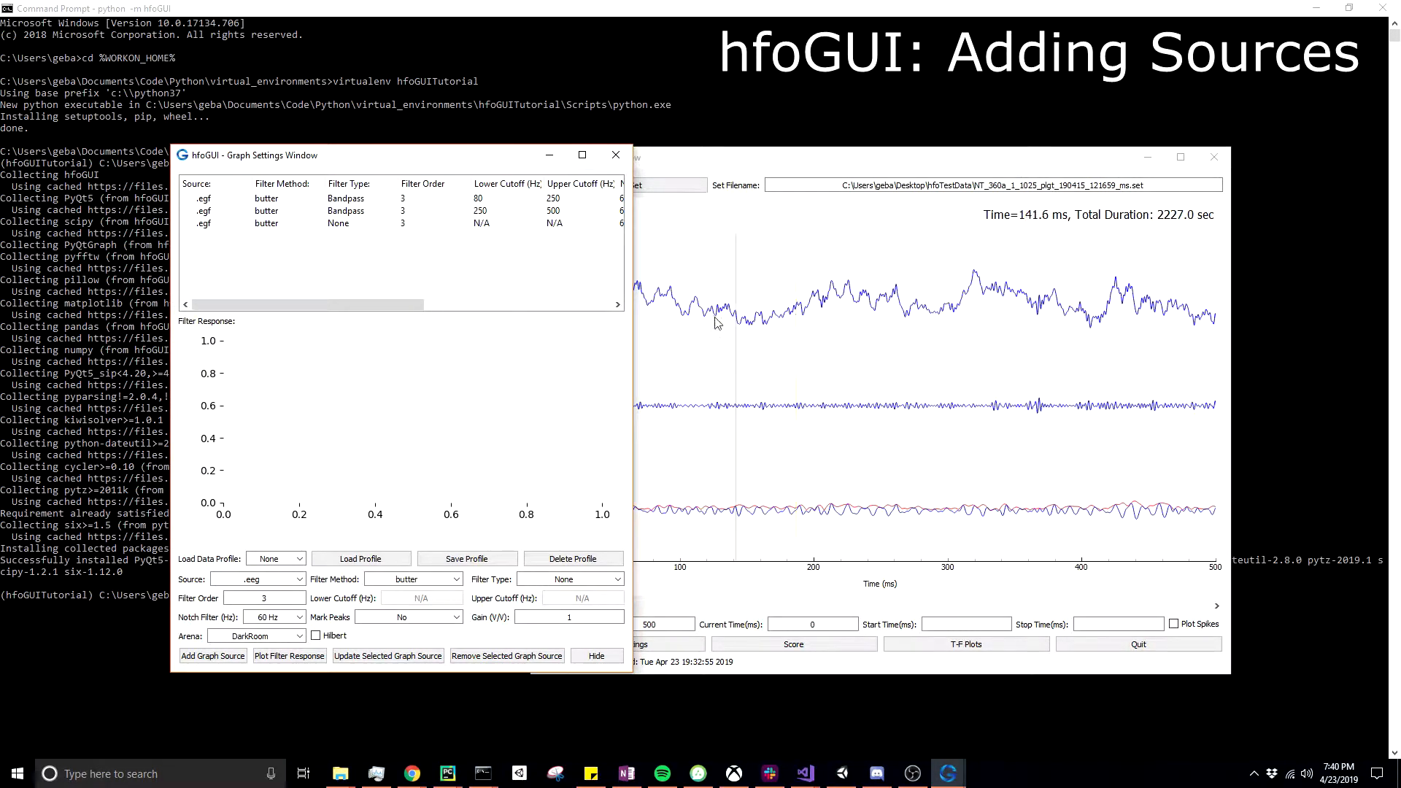
# Update the unfiltered .egf graph source with a gain of 0.5 V/V.
pyautogui.click(337, 223)
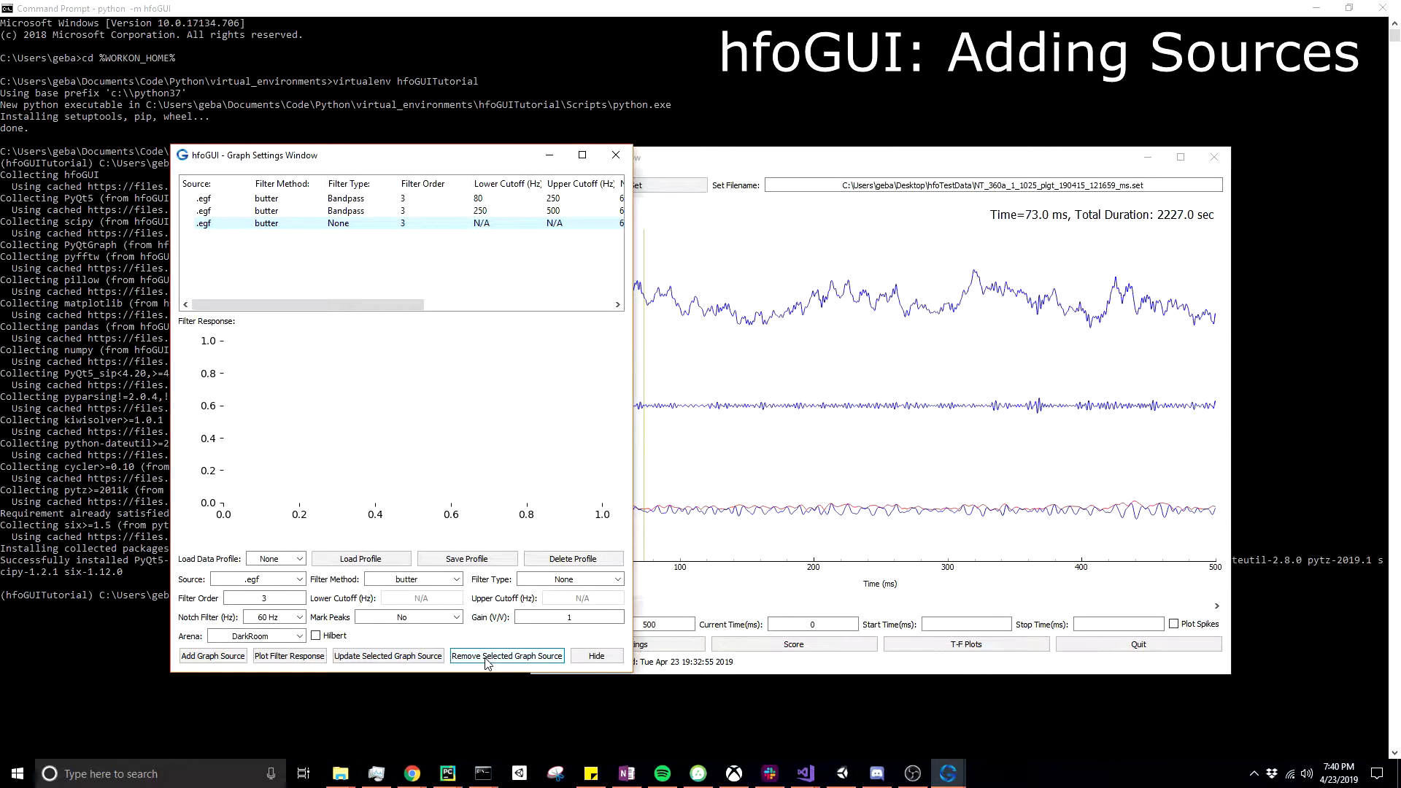
pyautogui.click(380, 656)
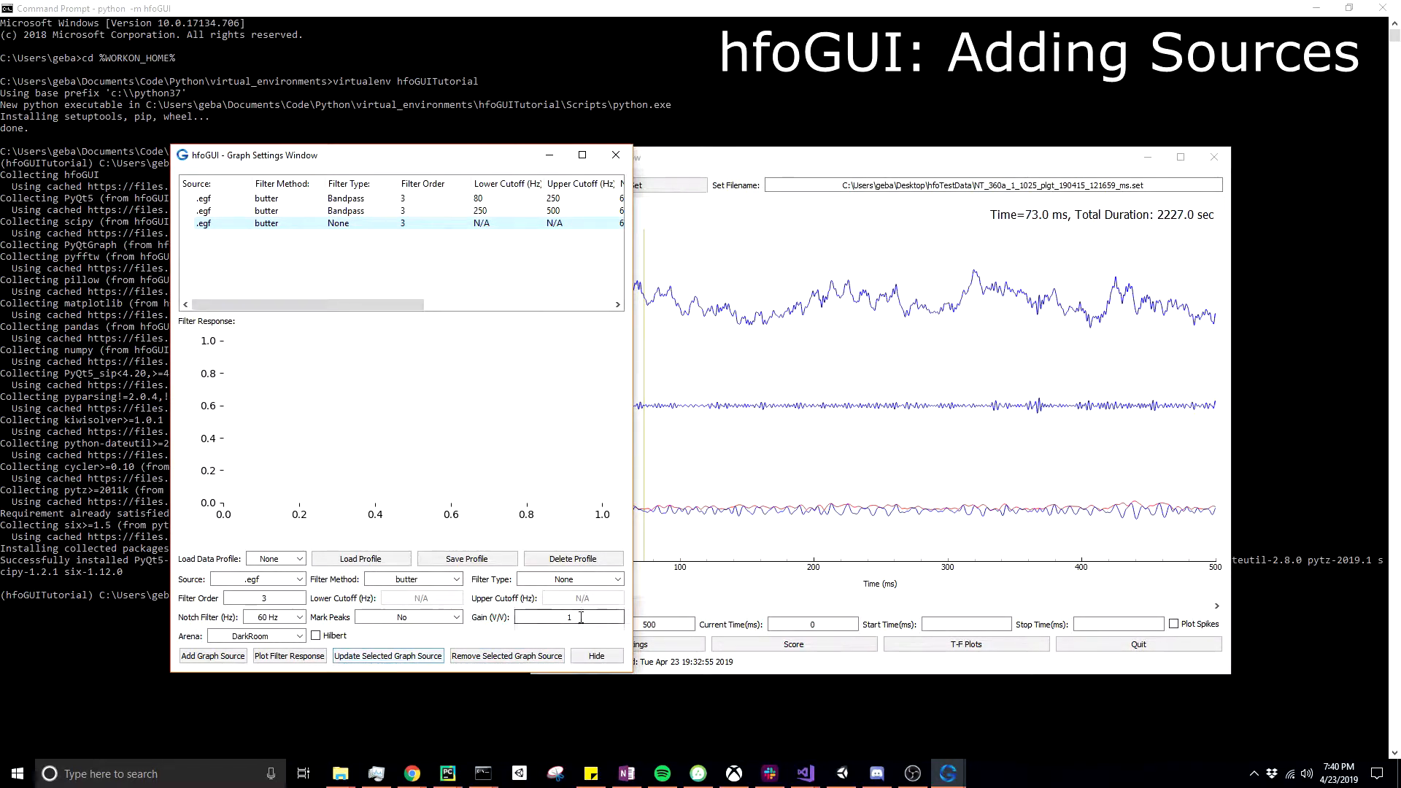
pyautogui.click(363, 226)
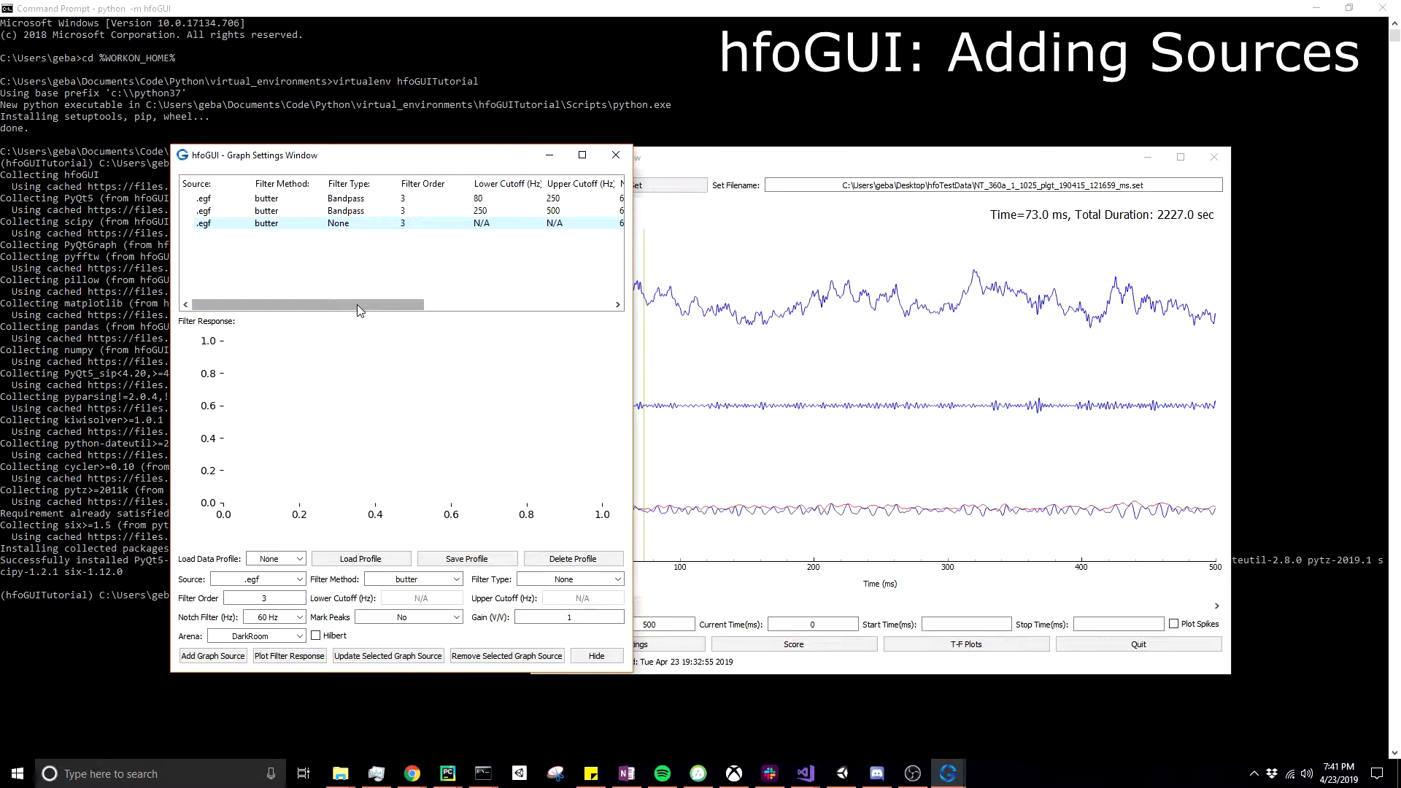
pyautogui.doubleClick(550, 613)
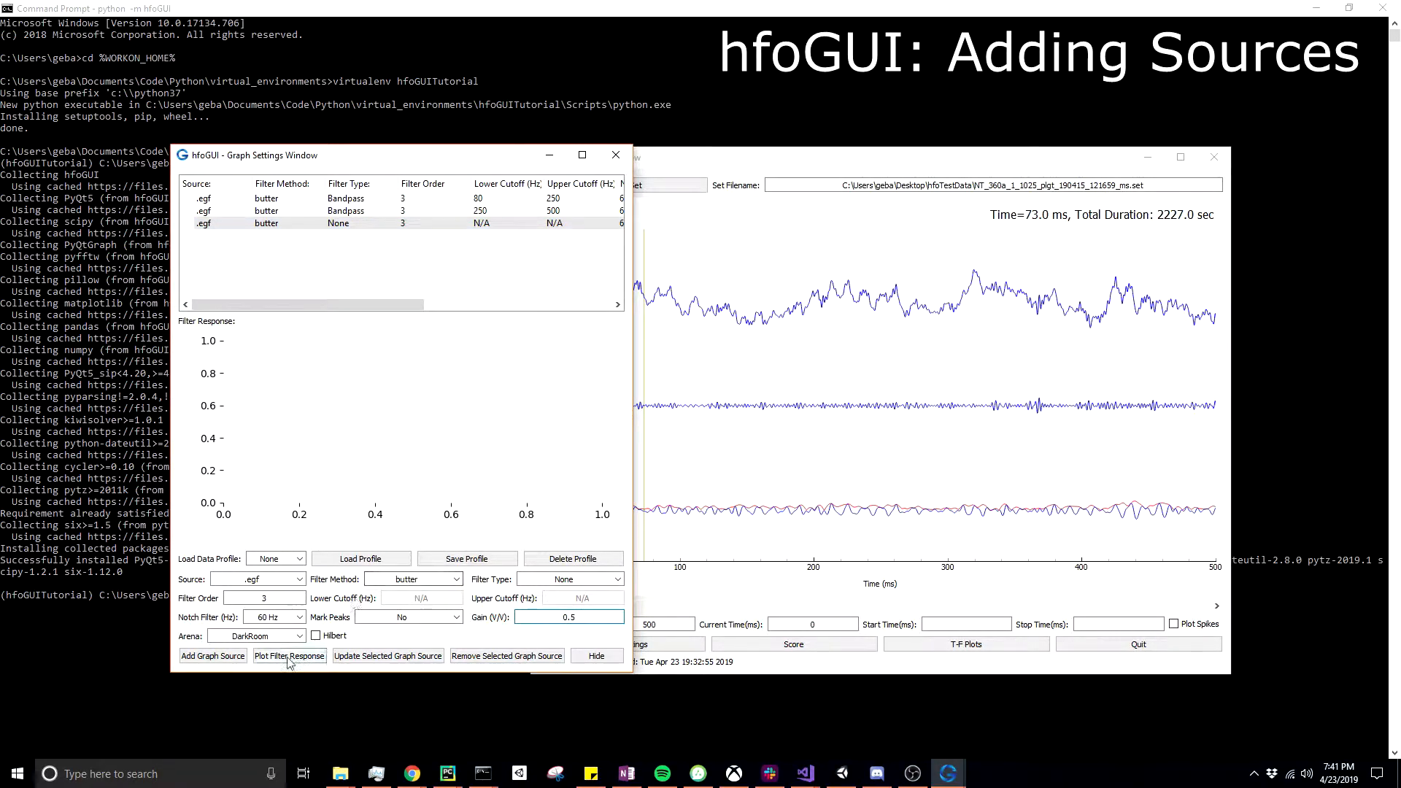
pyautogui.click(374, 656)
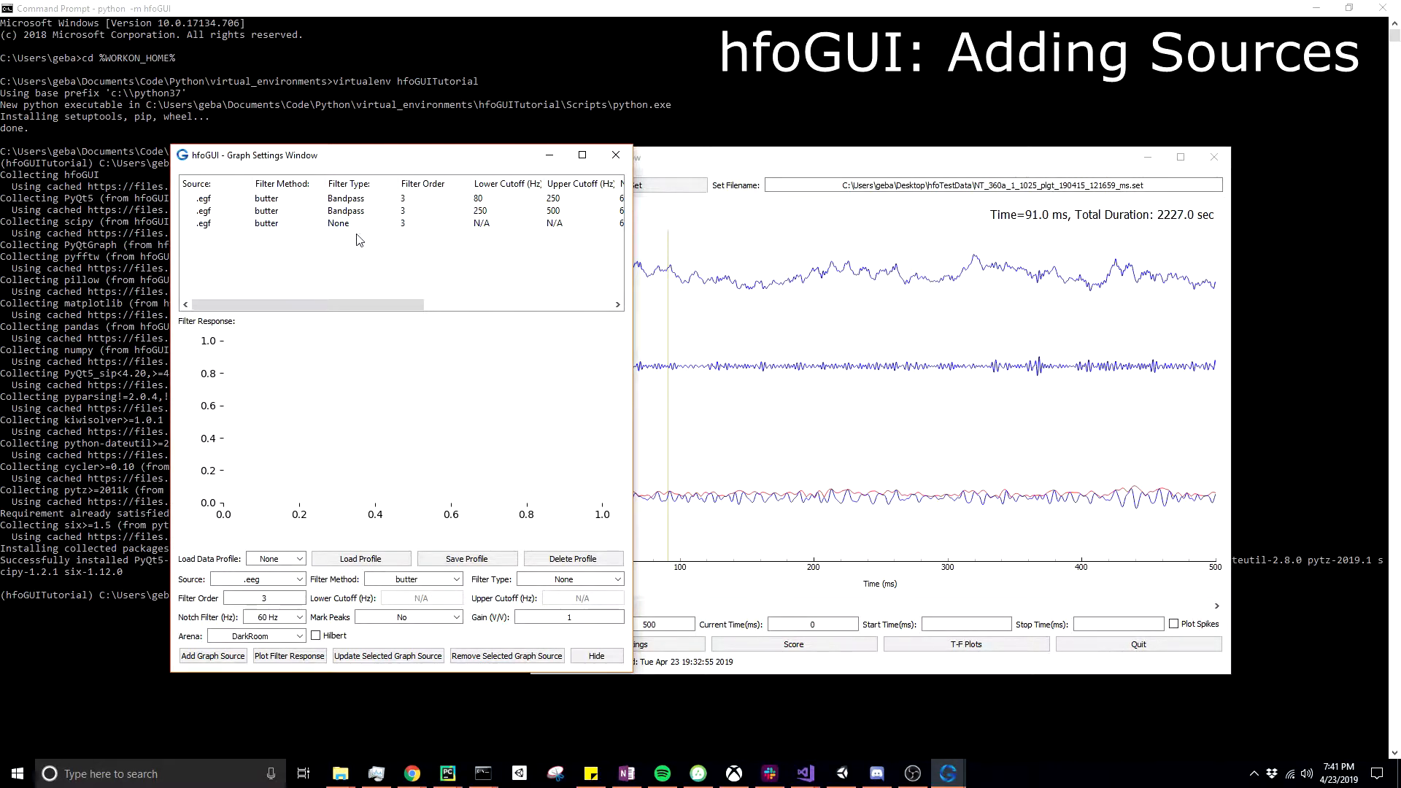
# Save the three graph sources as a profile named TestProfile.
pyautogui.click(458, 561)
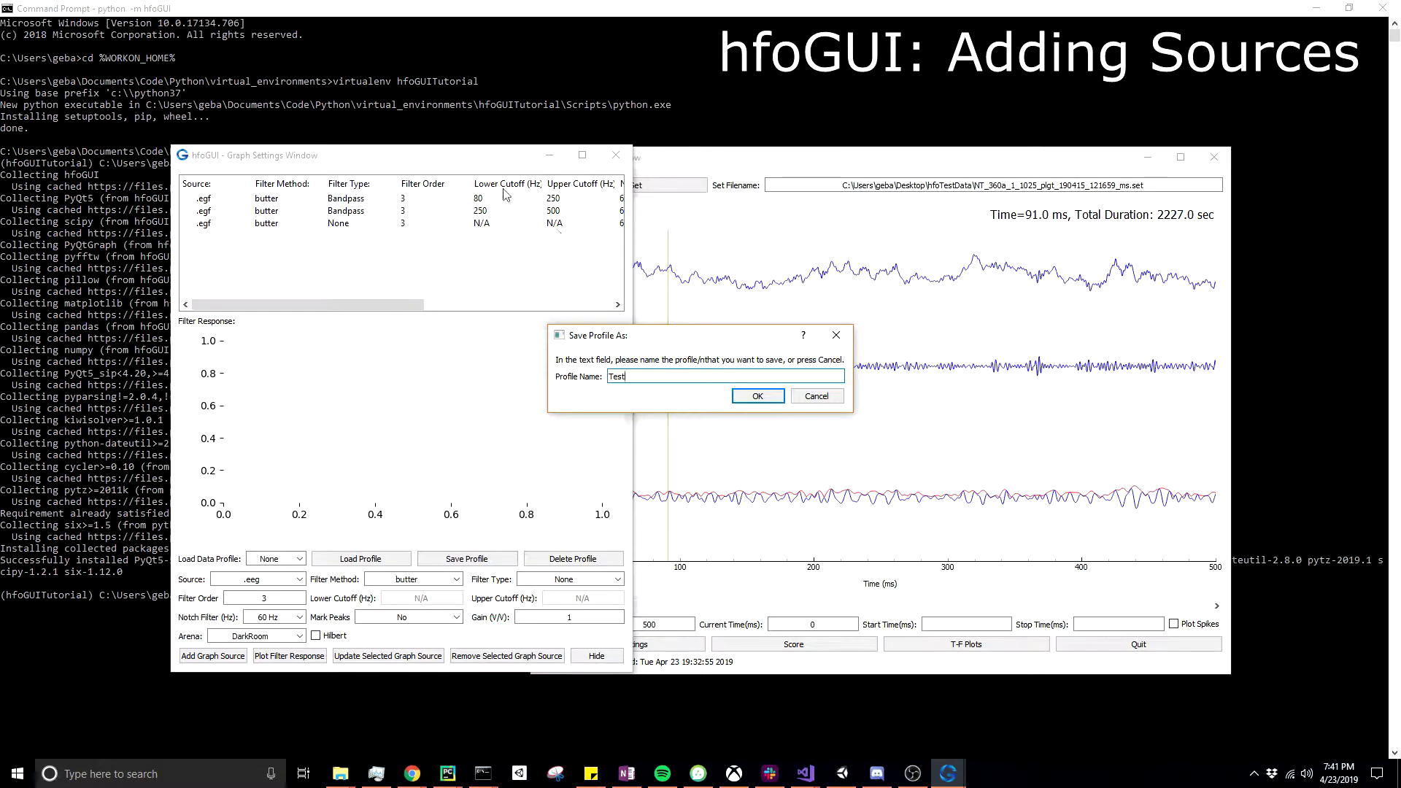
pyautogui.press('BackSpace')
pyautogui.press('BackSpace')
pyautogui.press('BackSpace')
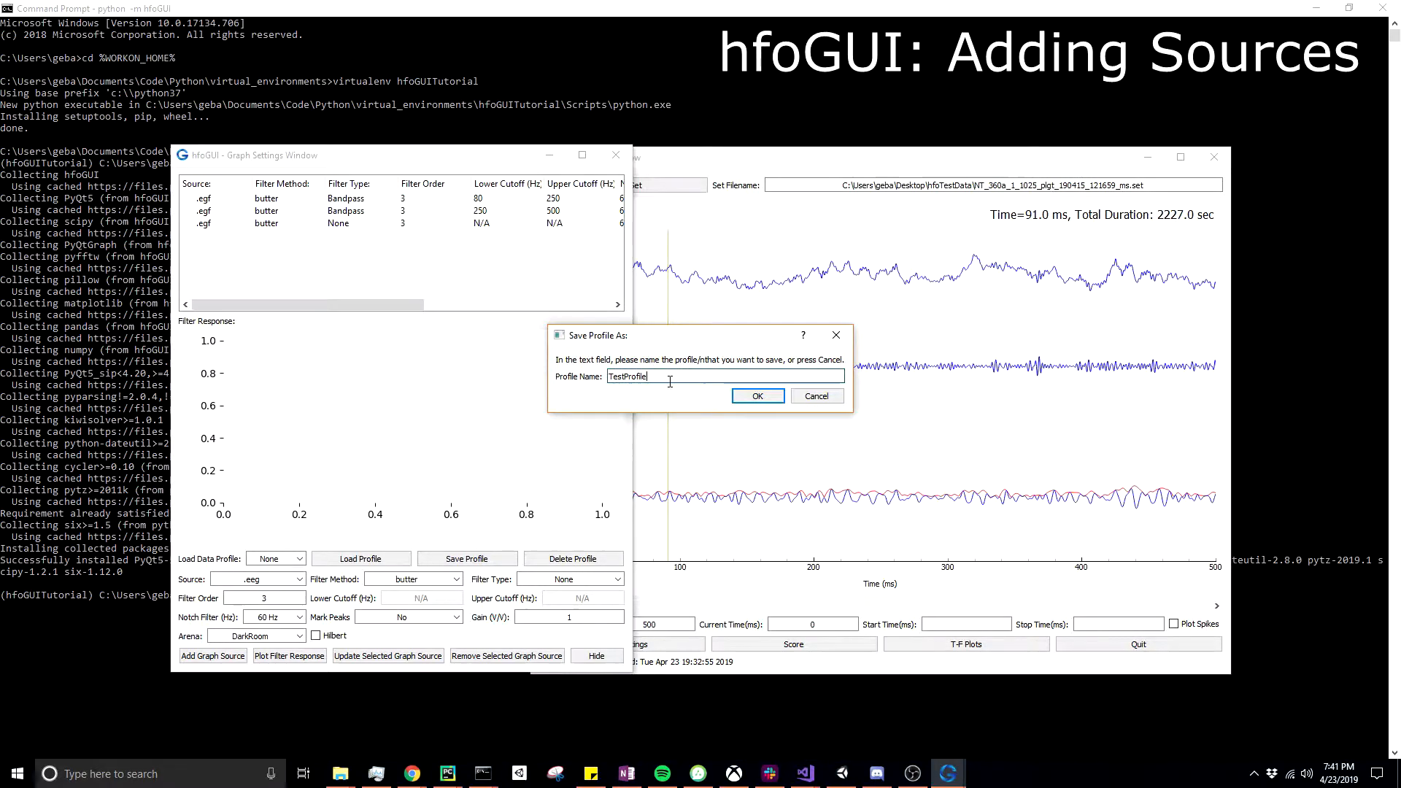
pyautogui.click(757, 398)
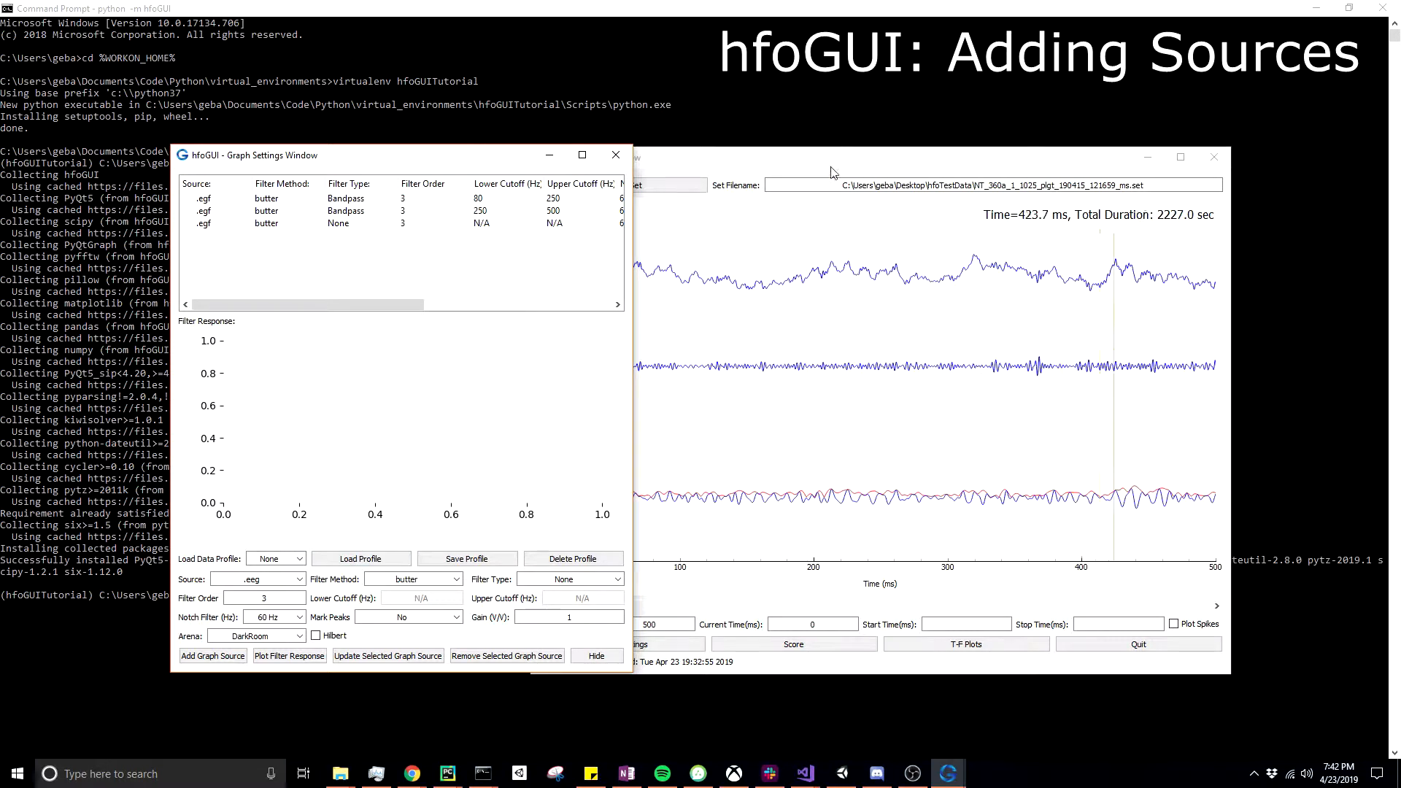
# Select TestProfile as the data profile and load it.
pyautogui.click(299, 559)
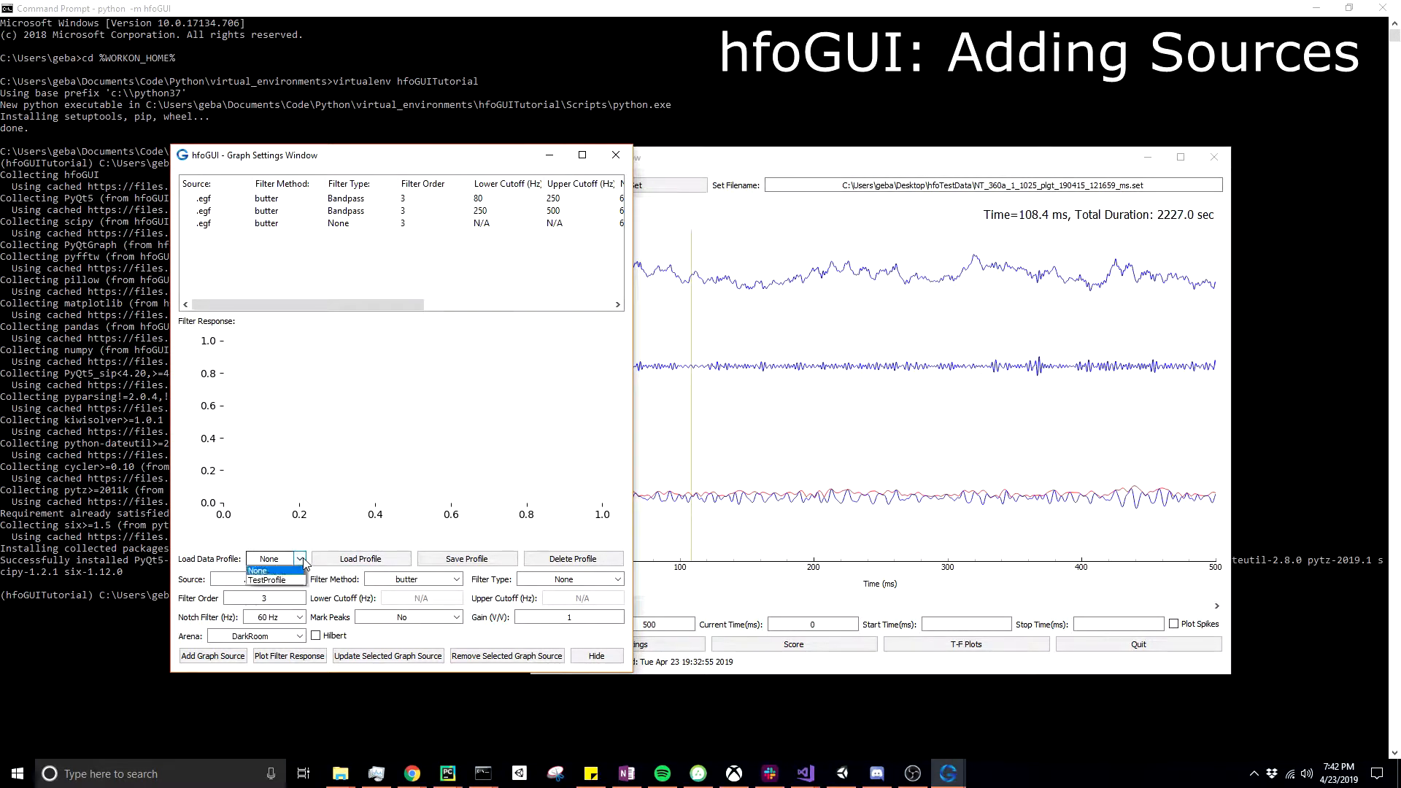
pyautogui.click(267, 580)
pyautogui.click(360, 559)
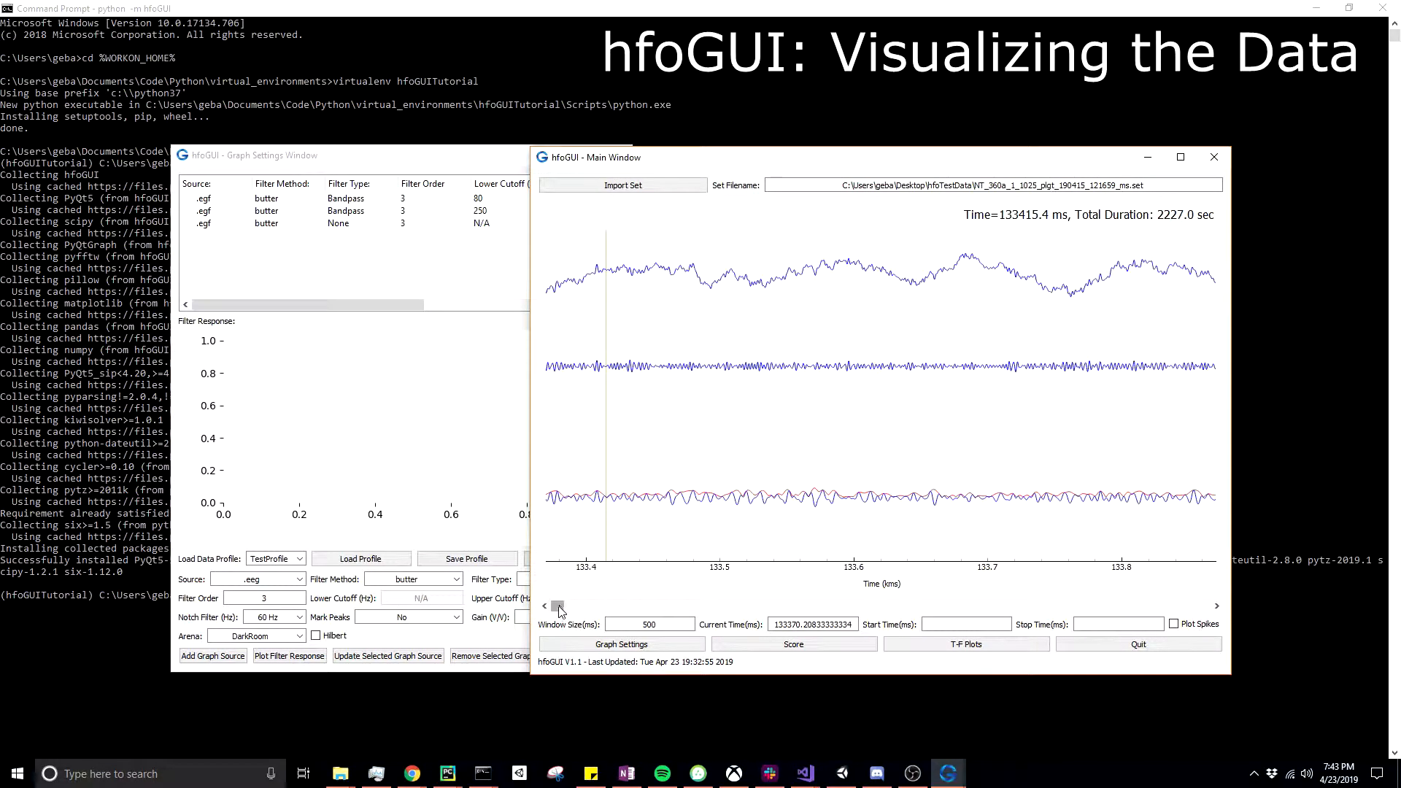
# Scroll ahead through the plotted recording, and jump to a current time of 1000 ms.
pyautogui.moveTo(558, 610); pyautogui.dragTo(641, 609)
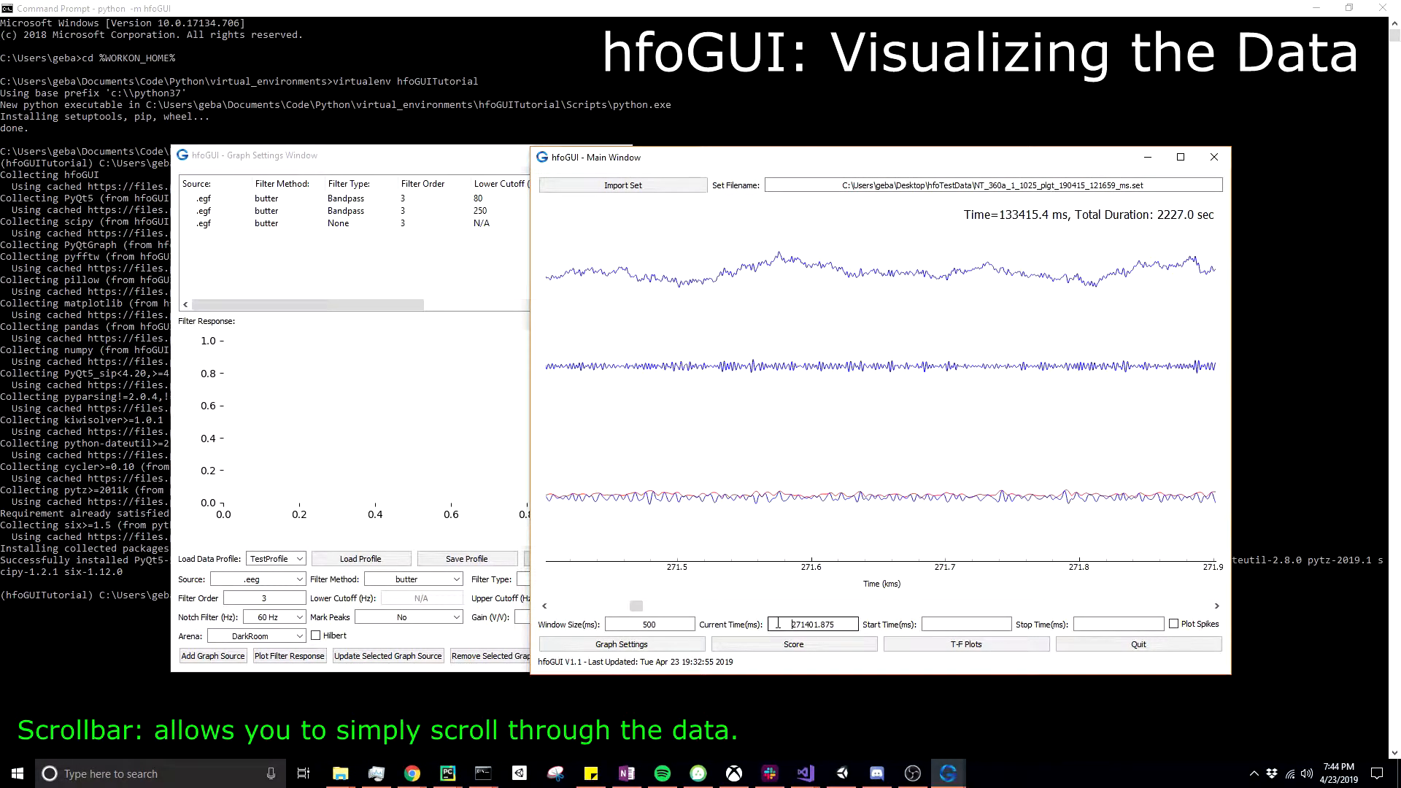
pyautogui.moveTo(780, 626); pyautogui.dragTo(837, 629)
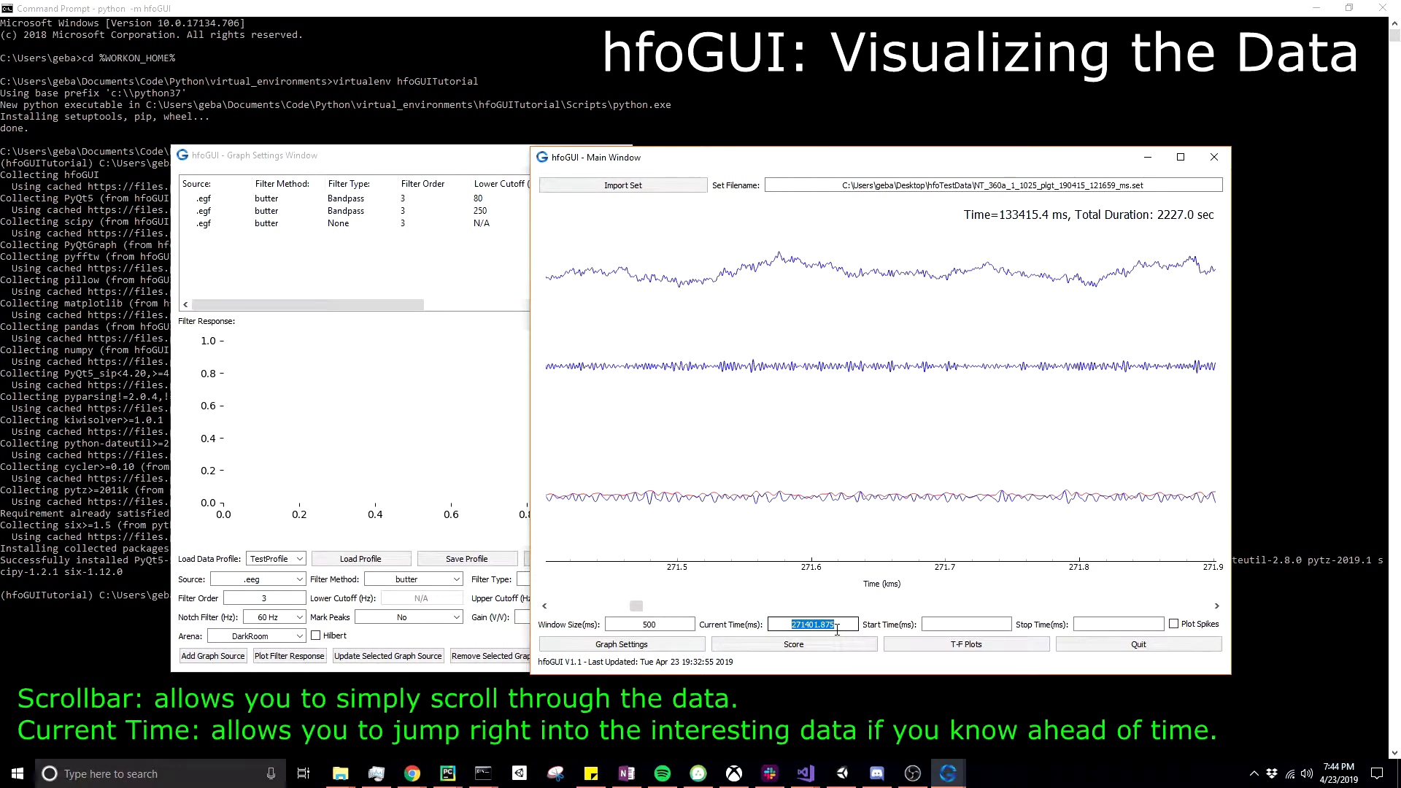
pyautogui.write('100')
pyautogui.press('Return')
pyautogui.write('0')
pyautogui.press('Return')
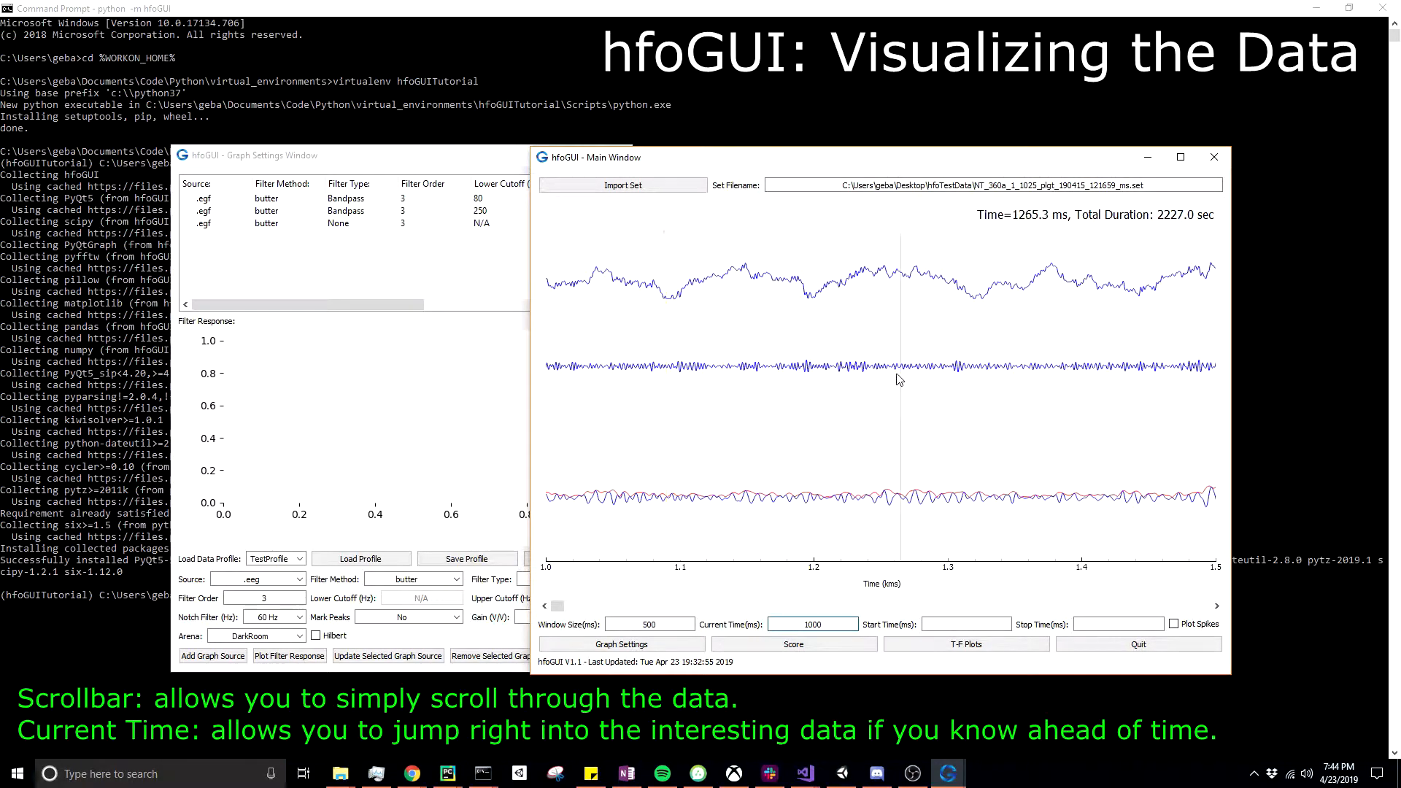
# Set the main plot's window size to 1000 ms.
pyautogui.click(679, 625)
pyautogui.moveTo(679, 624); pyautogui.dragTo(611, 623)
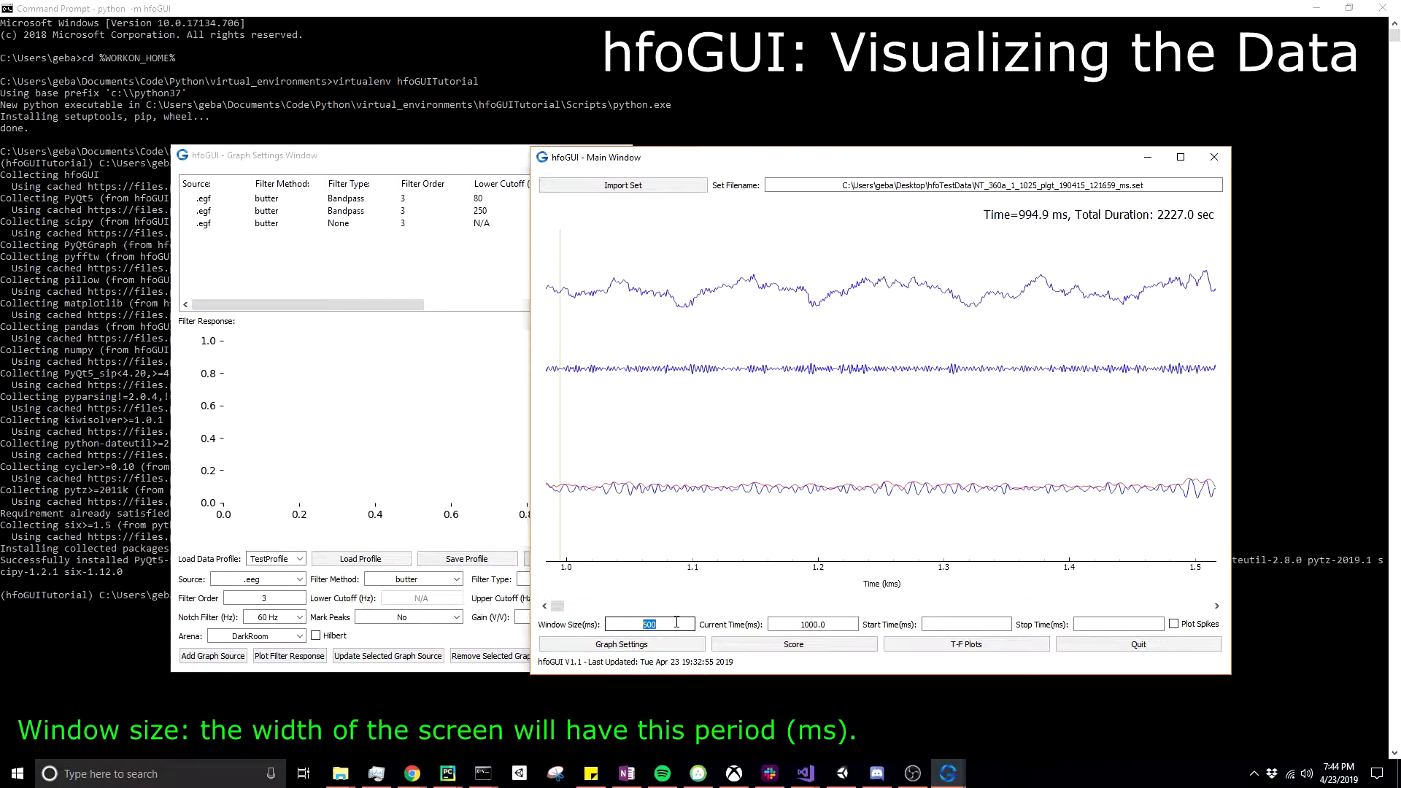
pyautogui.write('1000')
pyautogui.press('Return')
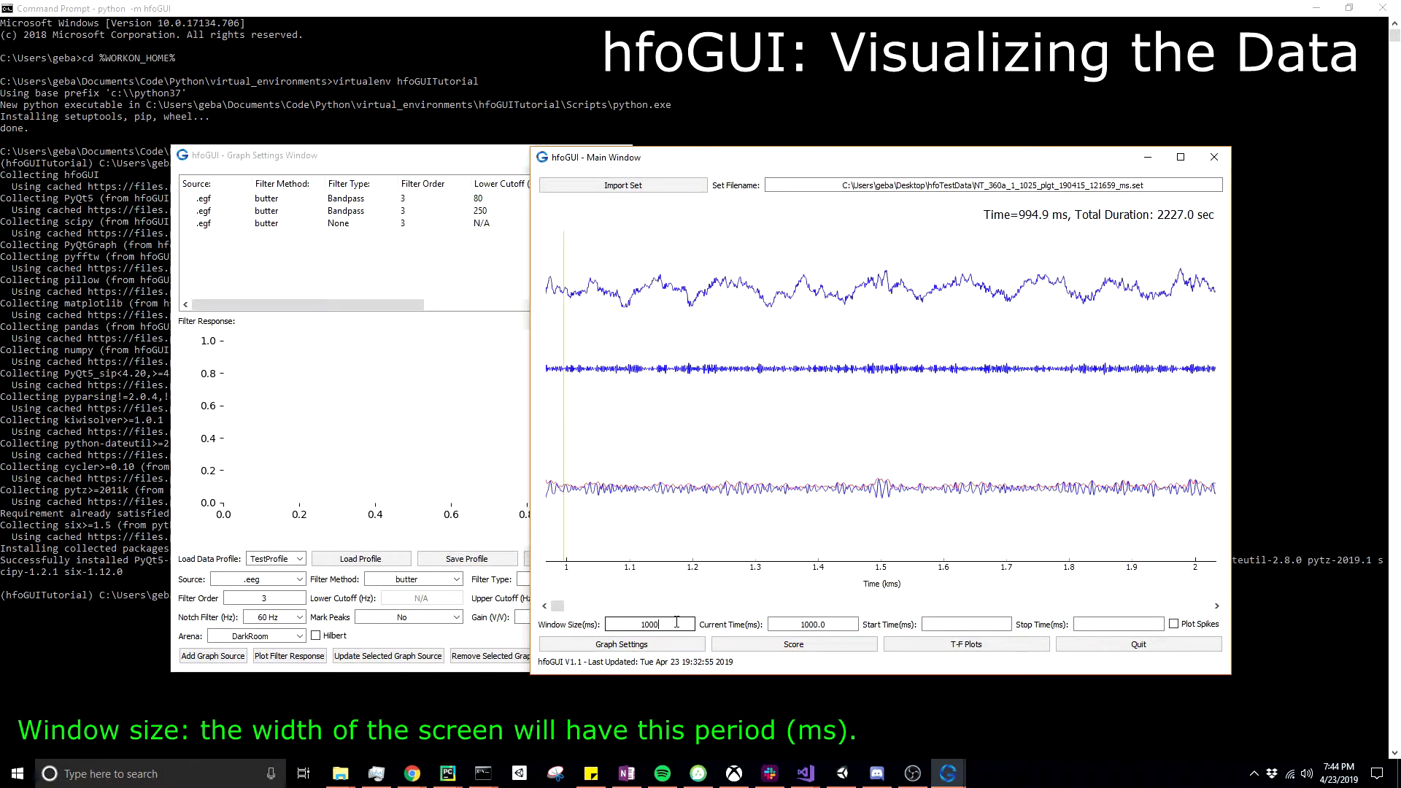
# Set the window size to 500 ms and move the recording to a current time of about 620706 ms.
pyautogui.hotkey('ctrl', 'a')
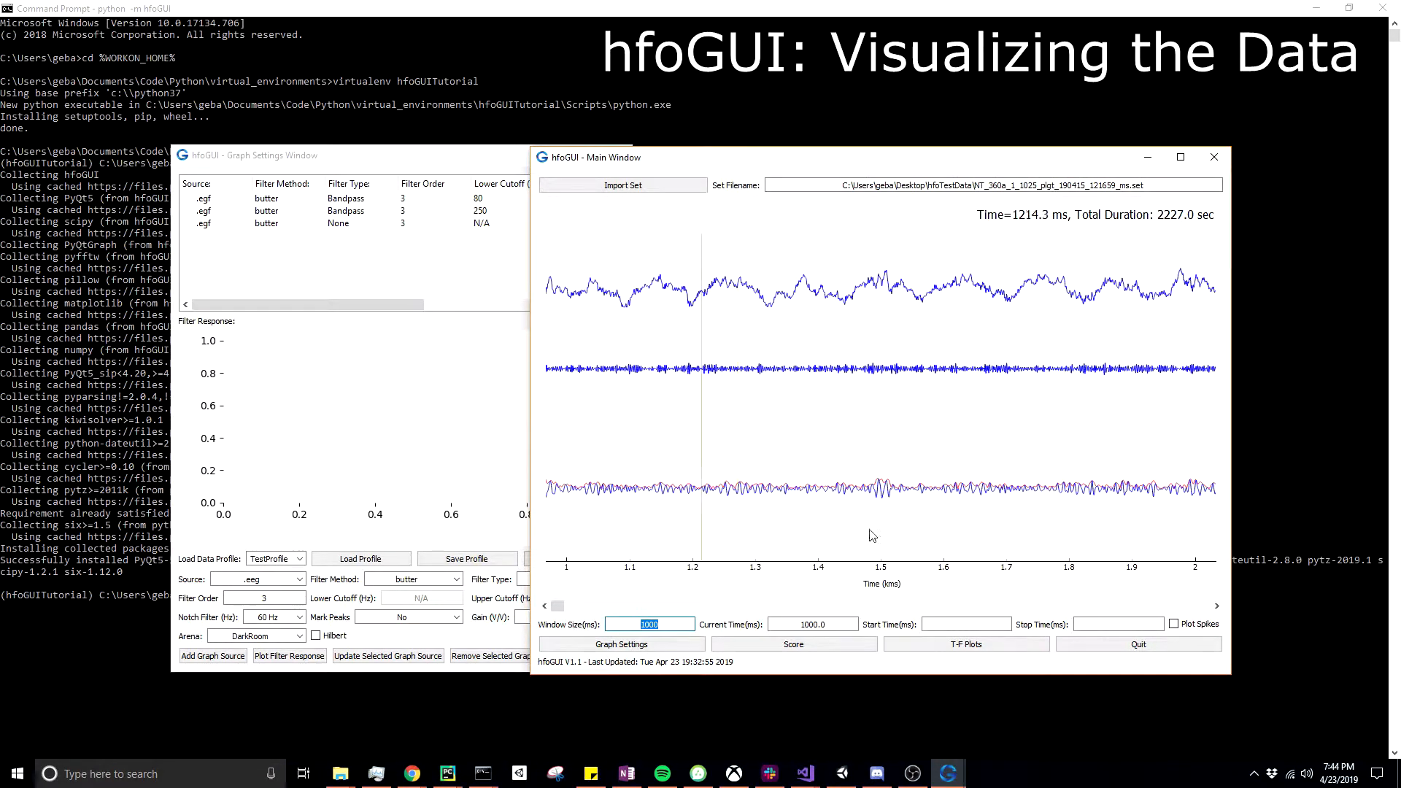
pyautogui.moveTo(558, 607); pyautogui.dragTo(658, 611)
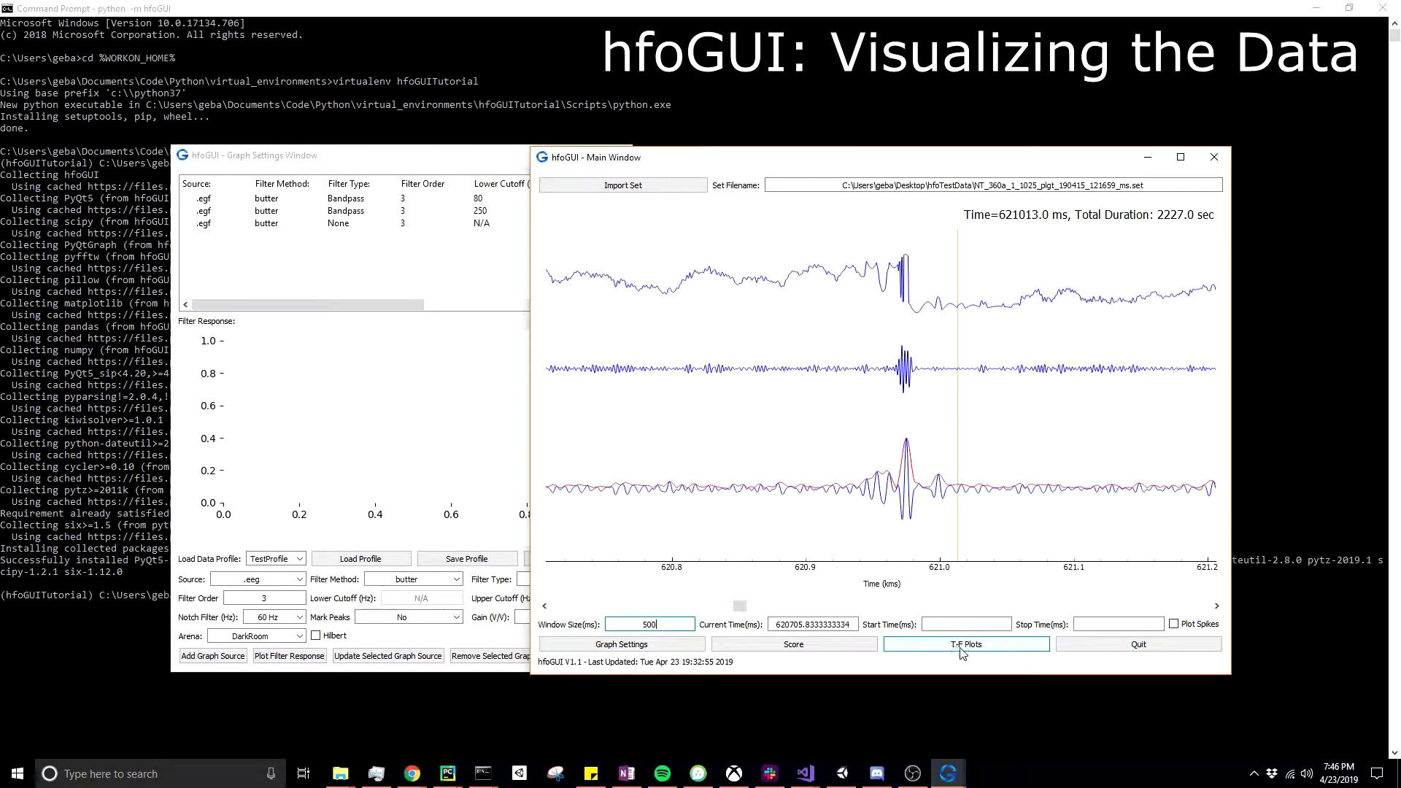
# Open the T-F plots centred on the burst at about 620972 ms, and examine its TFA and PSD graphs.
pyautogui.click(907, 436)
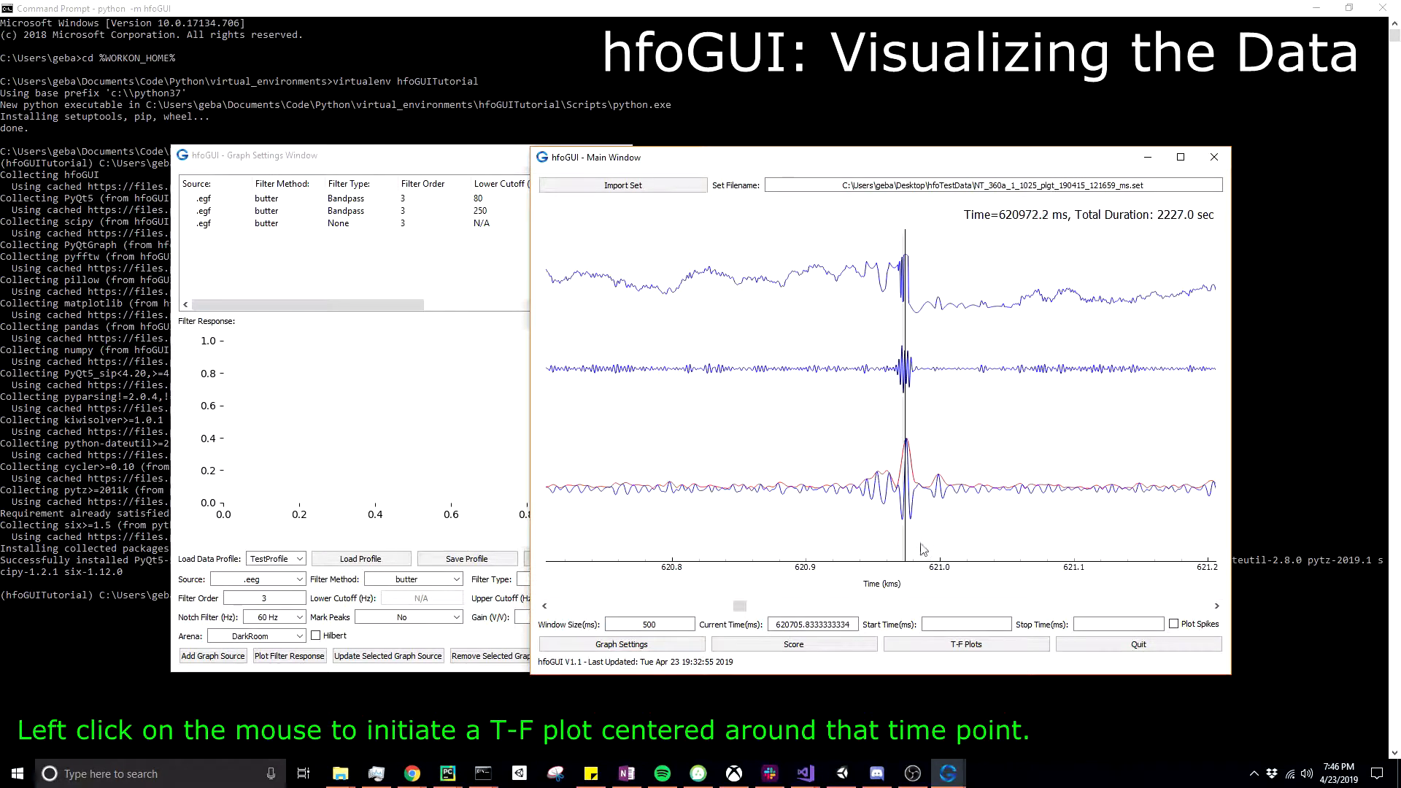
pyautogui.click(957, 645)
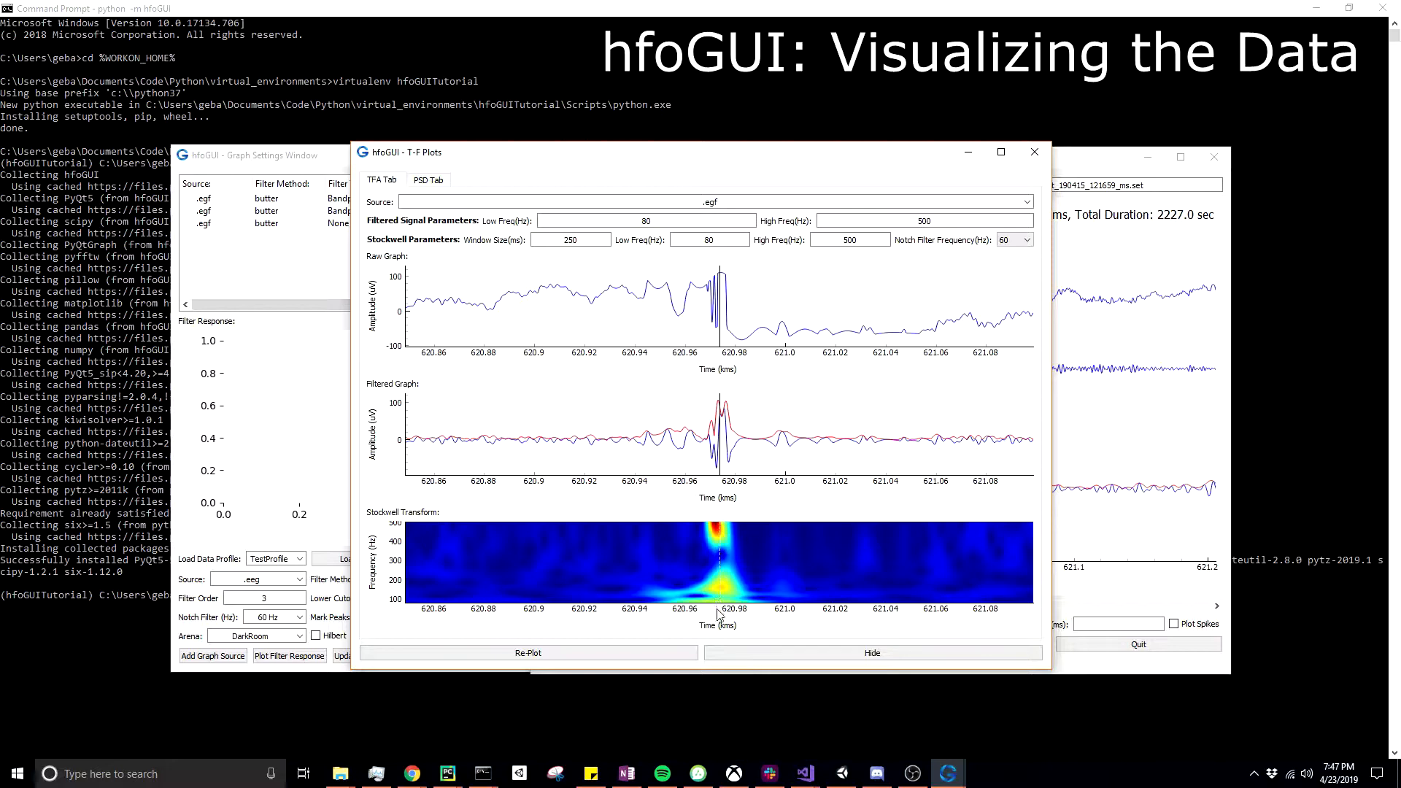
pyautogui.click(427, 180)
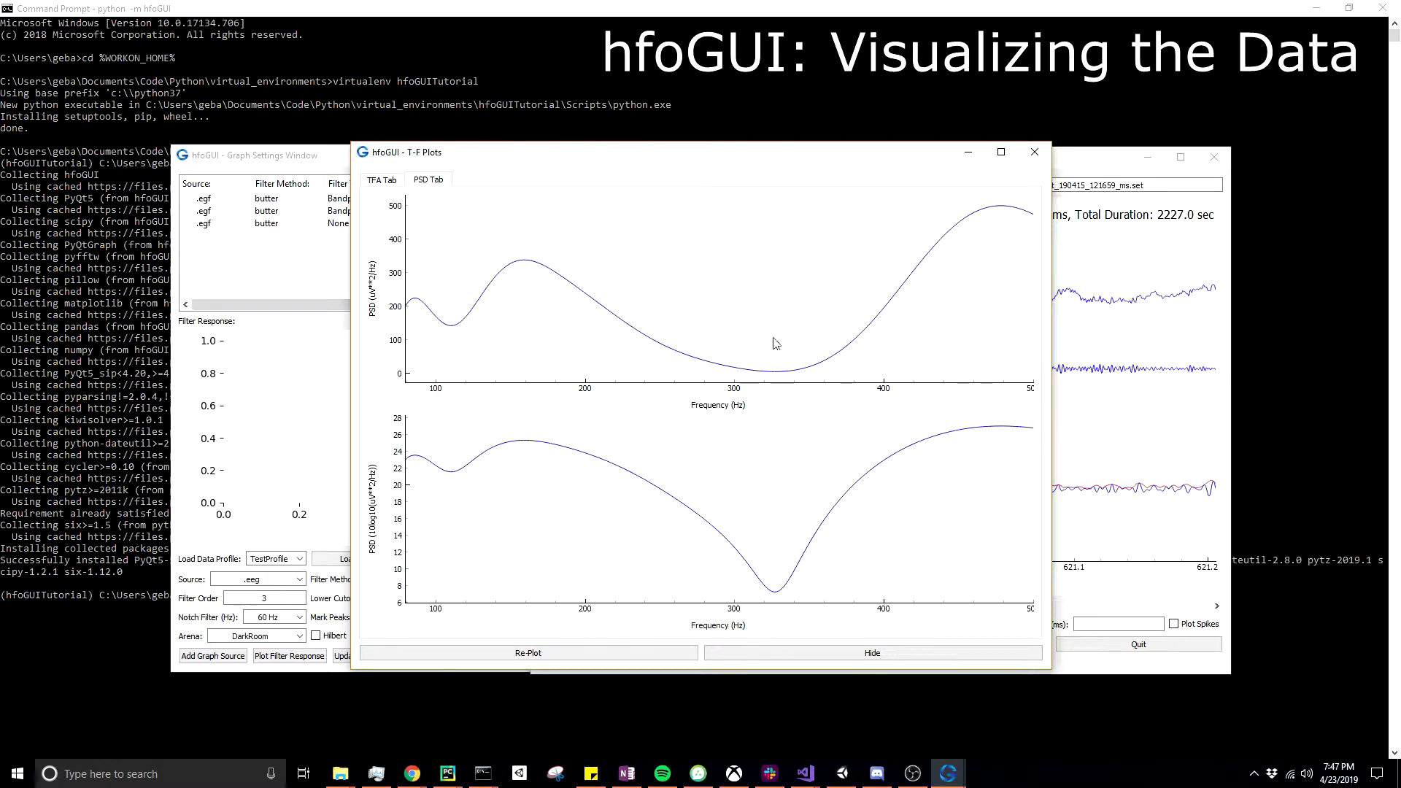
pyautogui.click(374, 181)
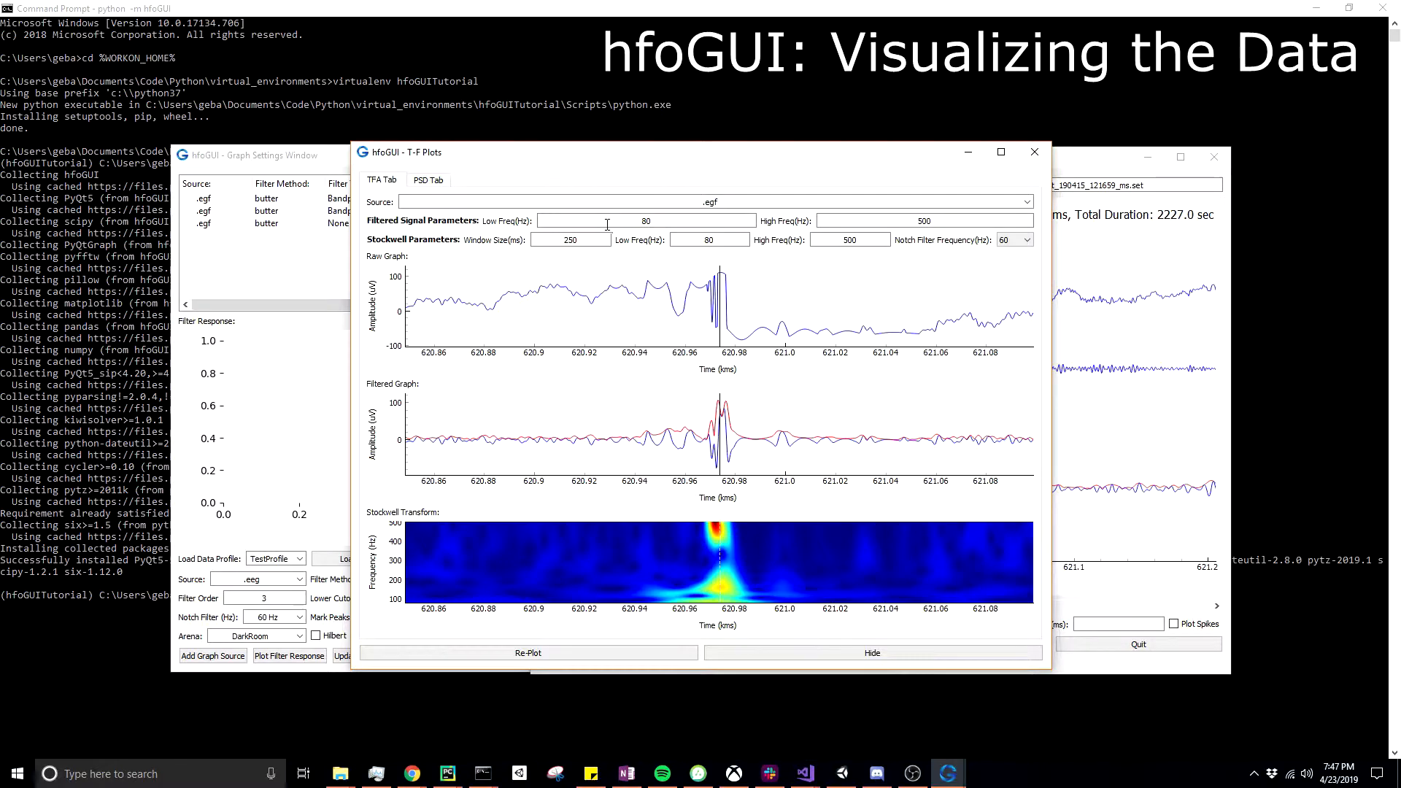
# Open the score window beside the main plot and select the burst from about 620943 to 621007 ms.
pyautogui.click(1094, 161)
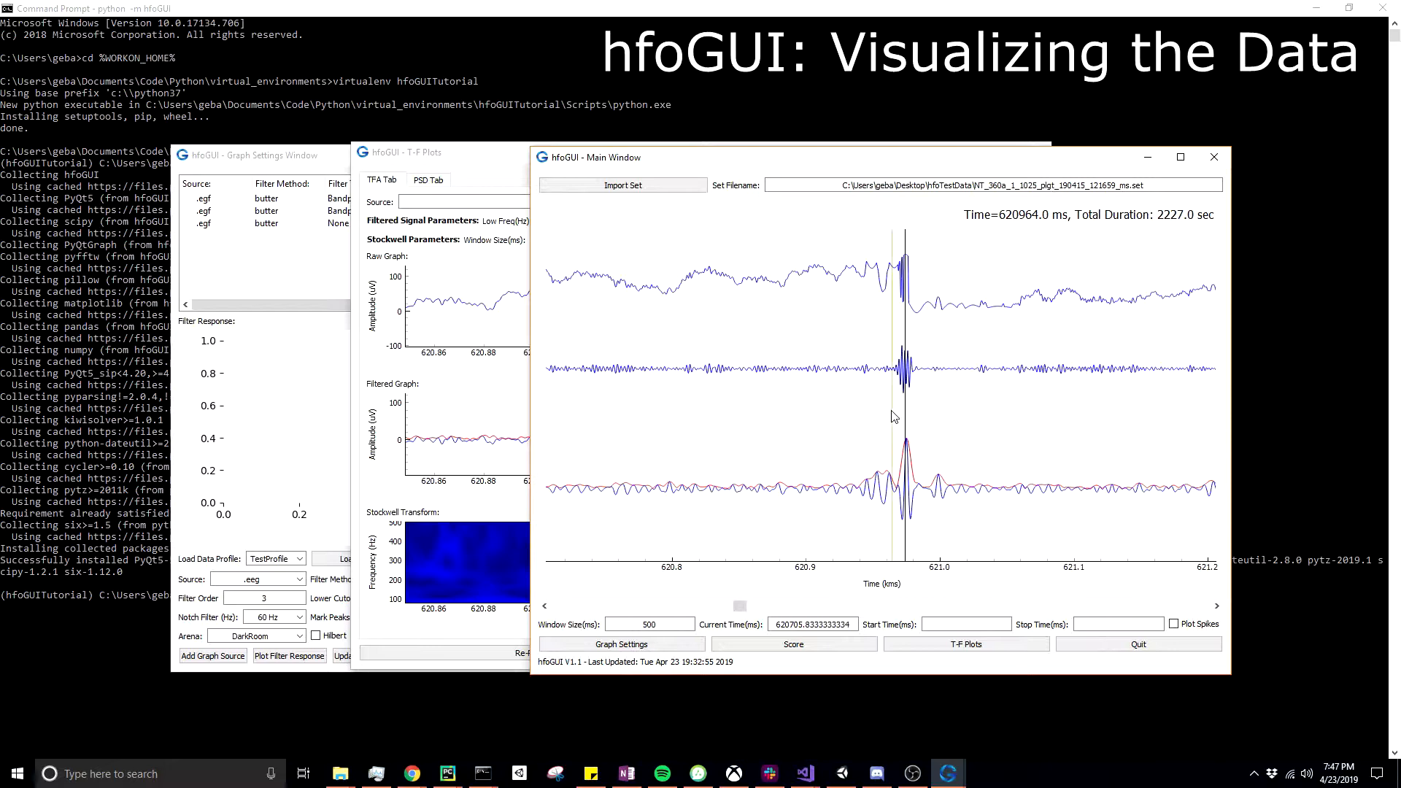
pyautogui.click(793, 645)
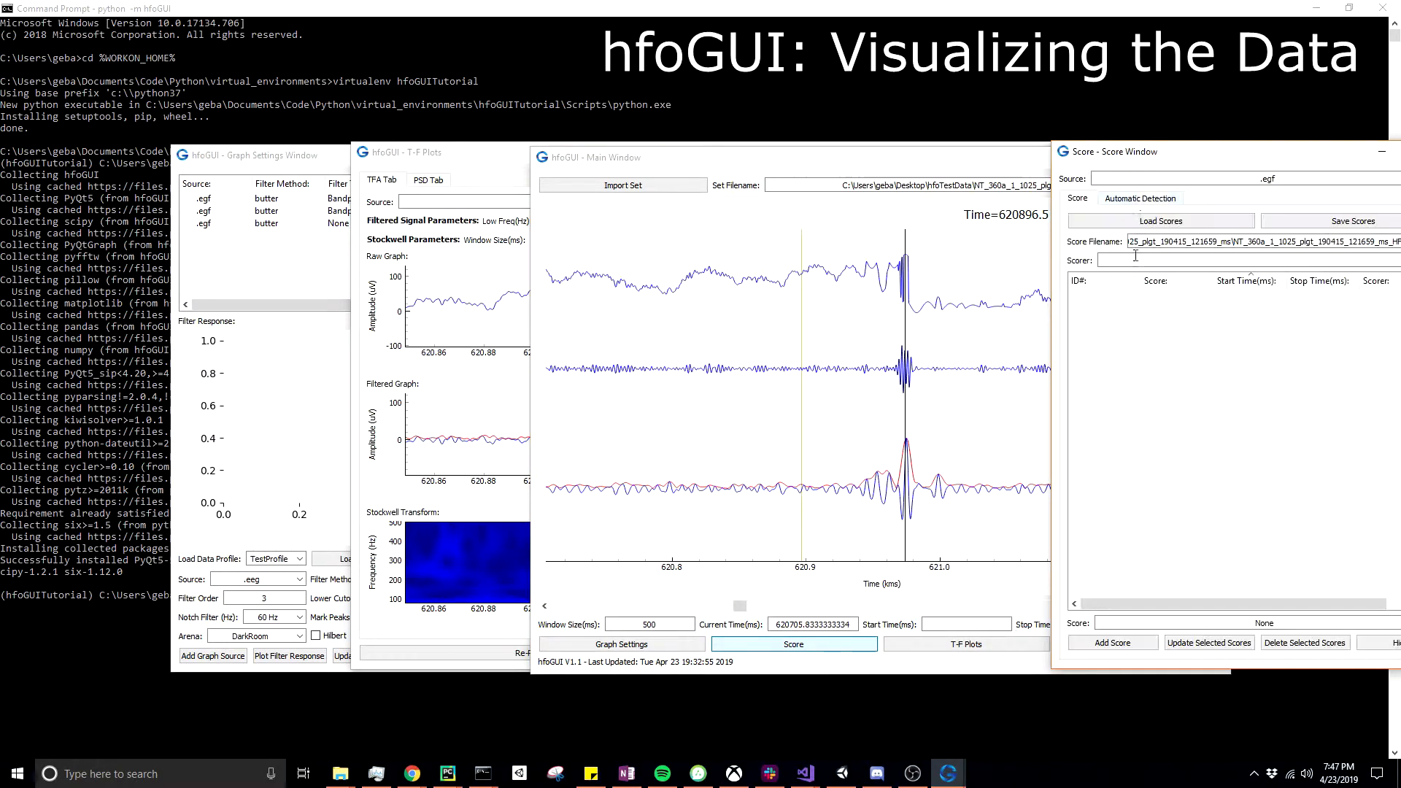
pyautogui.moveTo(1168, 166); pyautogui.dragTo(307, 163)
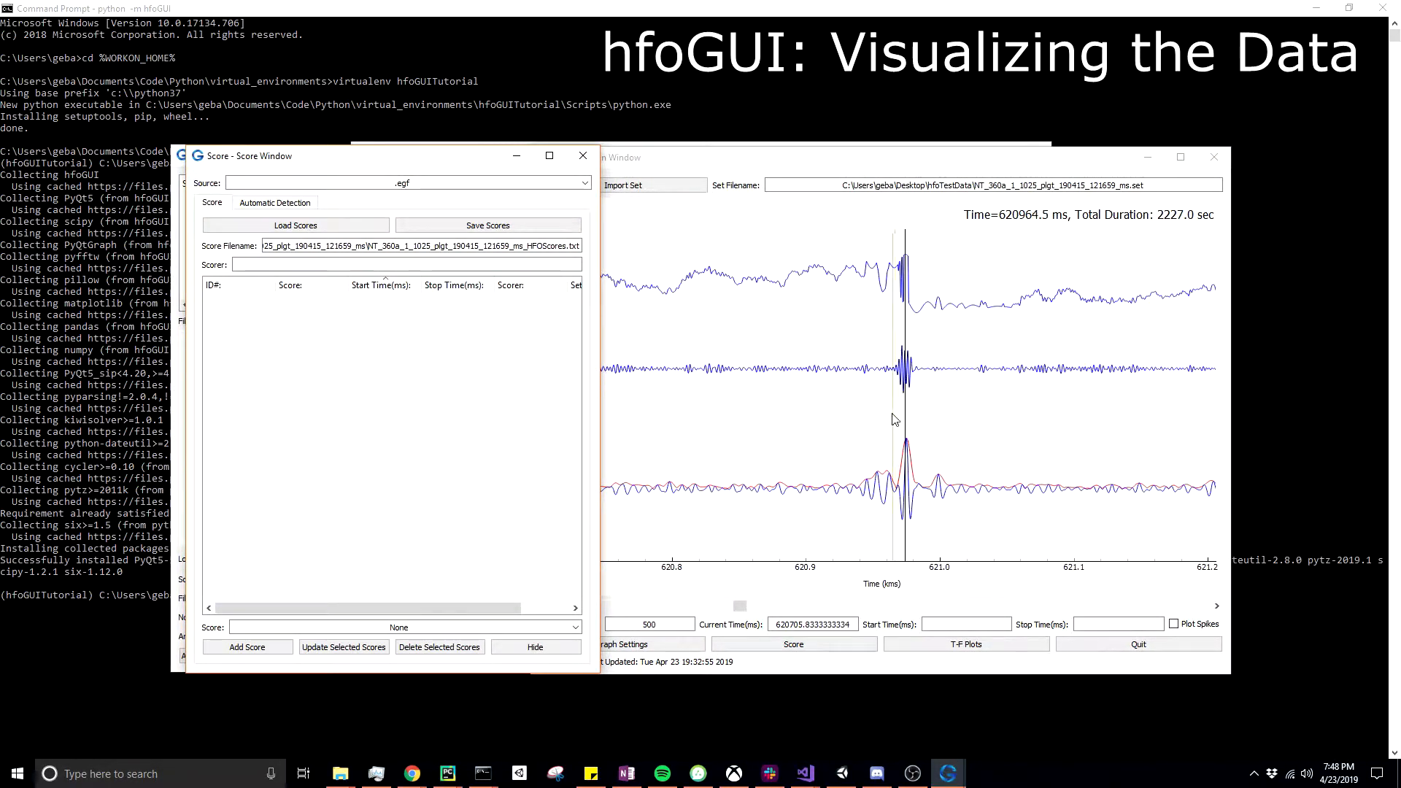
pyautogui.moveTo(868, 416); pyautogui.dragTo(953, 413)
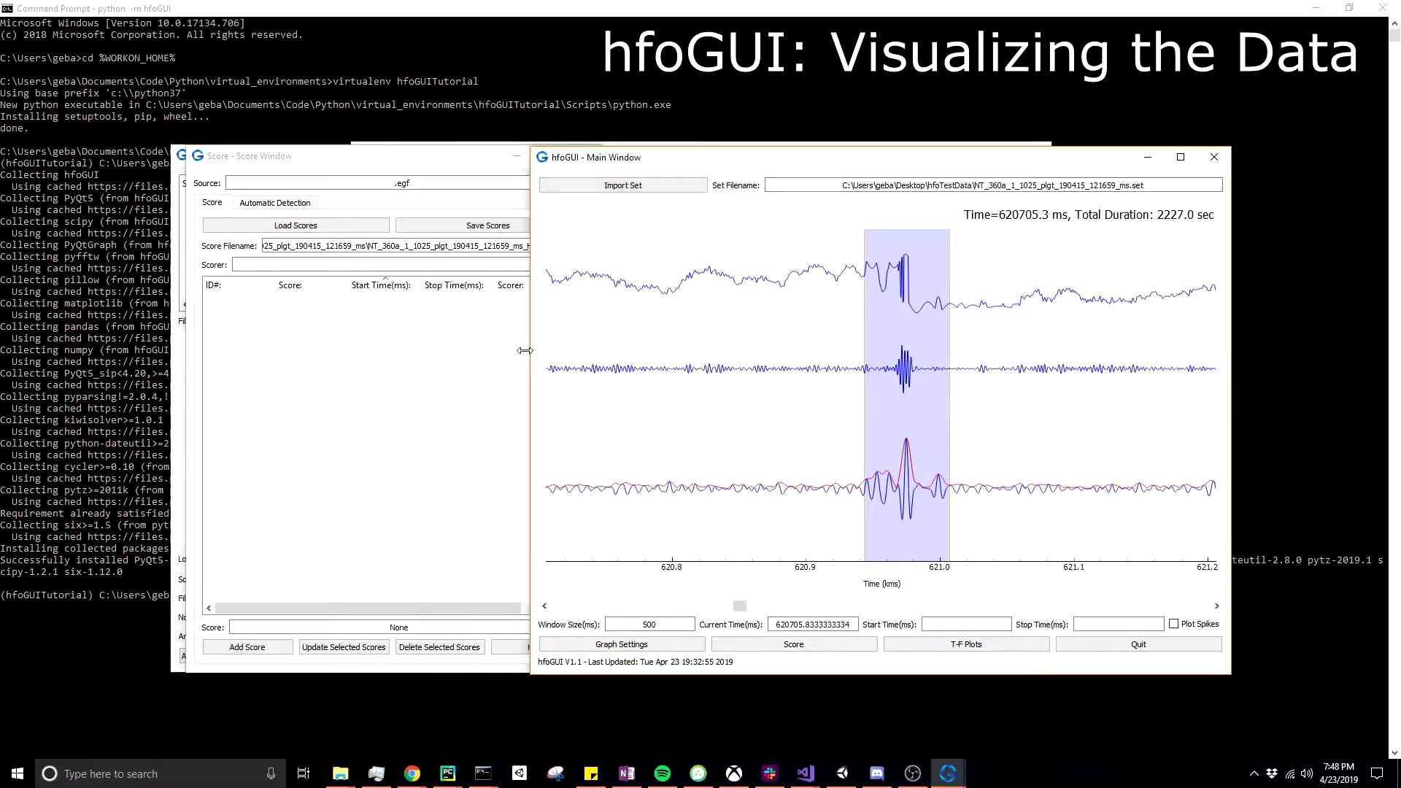
# Enter the scorer's name and add a Fast Ripple score for the selected burst.
pyautogui.click(338, 270)
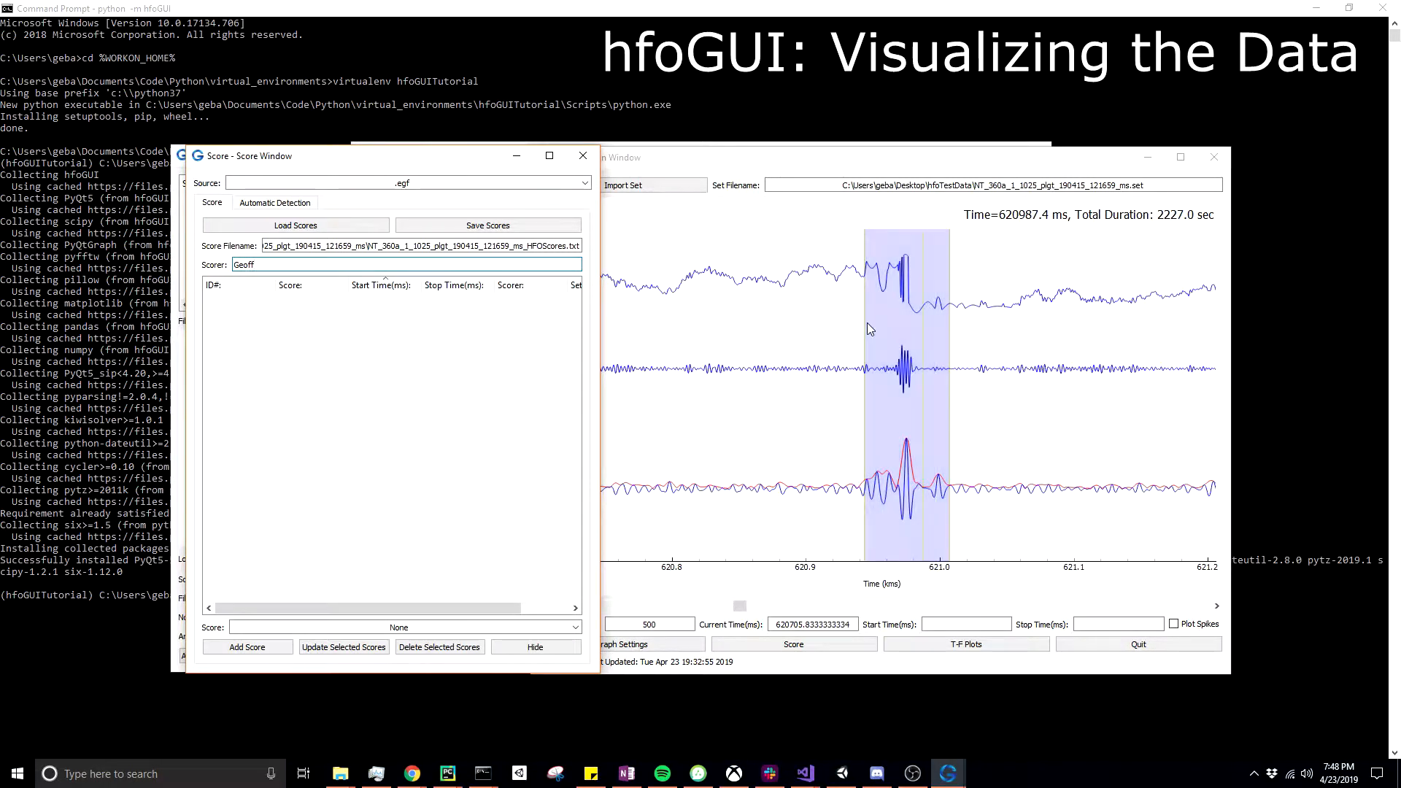
pyautogui.click(576, 628)
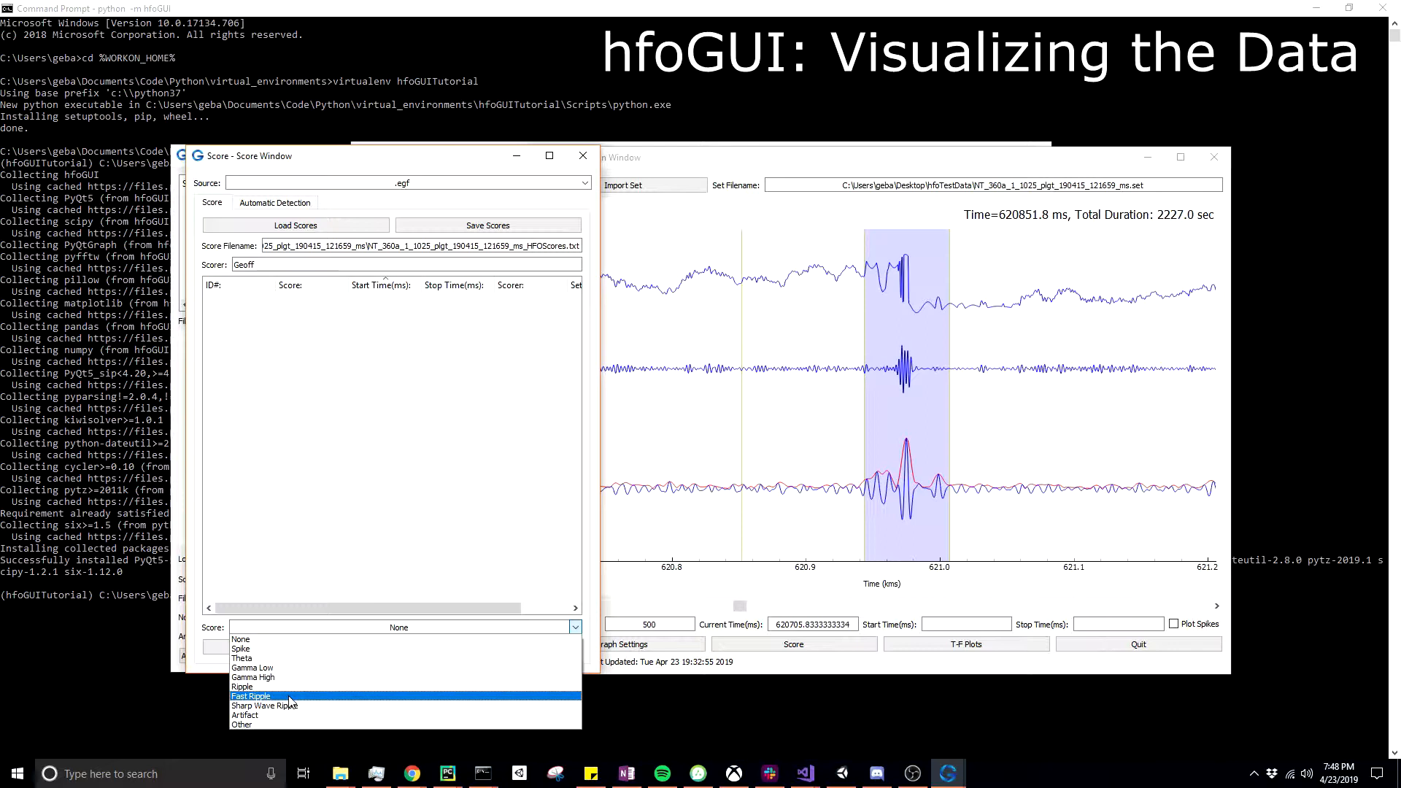
pyautogui.click(289, 697)
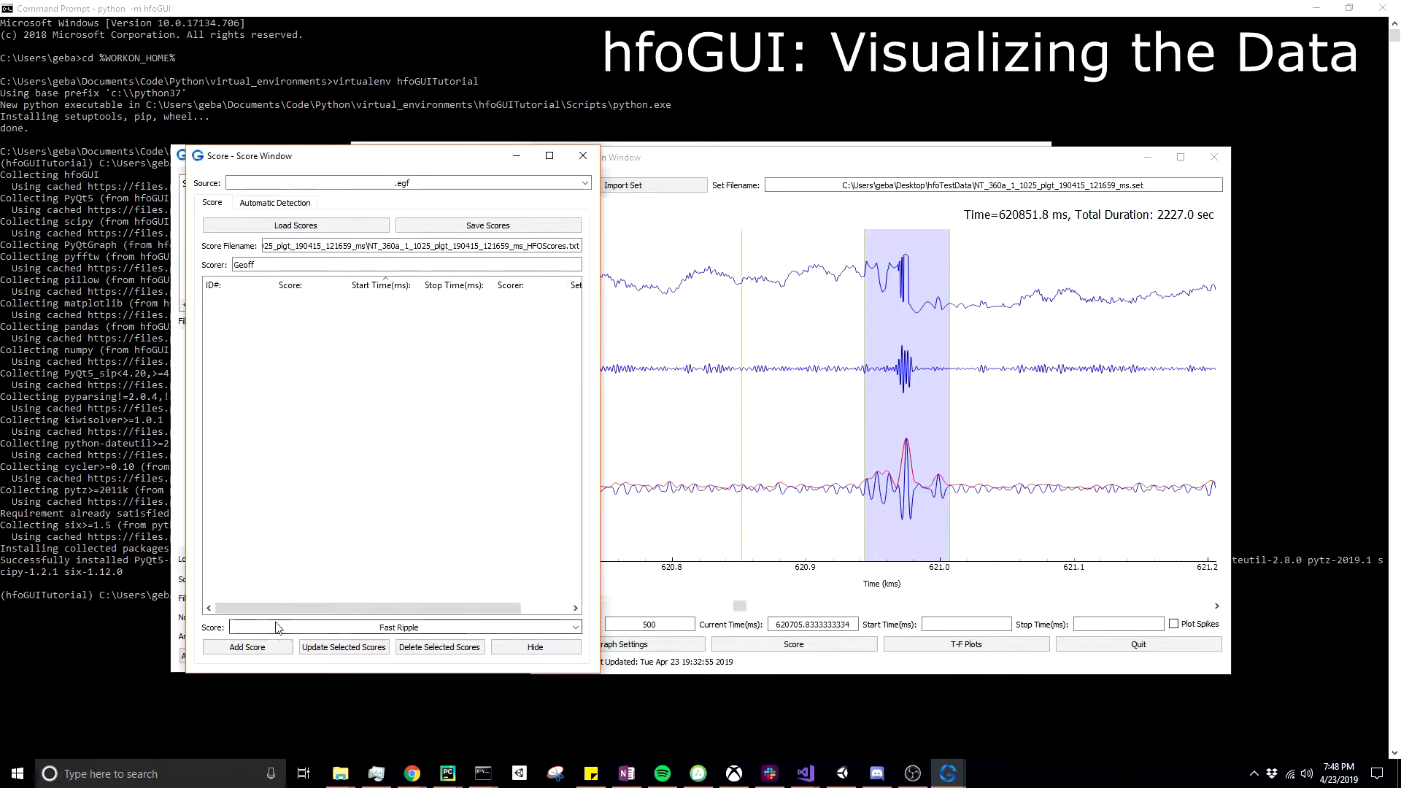
pyautogui.click(247, 647)
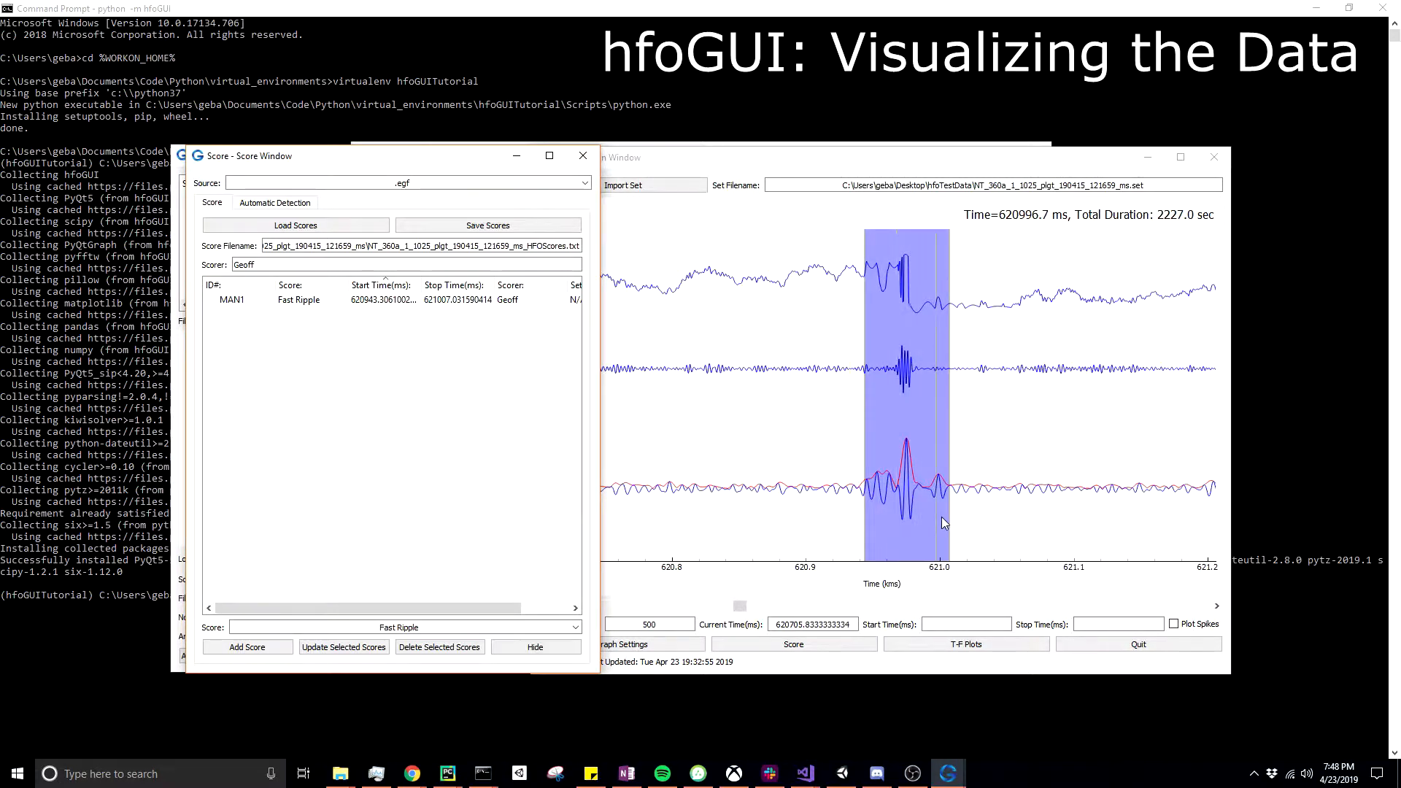
# Move the recording to about 665940 ms and select the signal from about 665992 to 666149 ms in the main plot.
pyautogui.click(866, 516)
pyautogui.moveTo(740, 609); pyautogui.dragTo(760, 612)
pyautogui.click(730, 429)
pyautogui.click(681, 438)
pyautogui.click(208, 155)
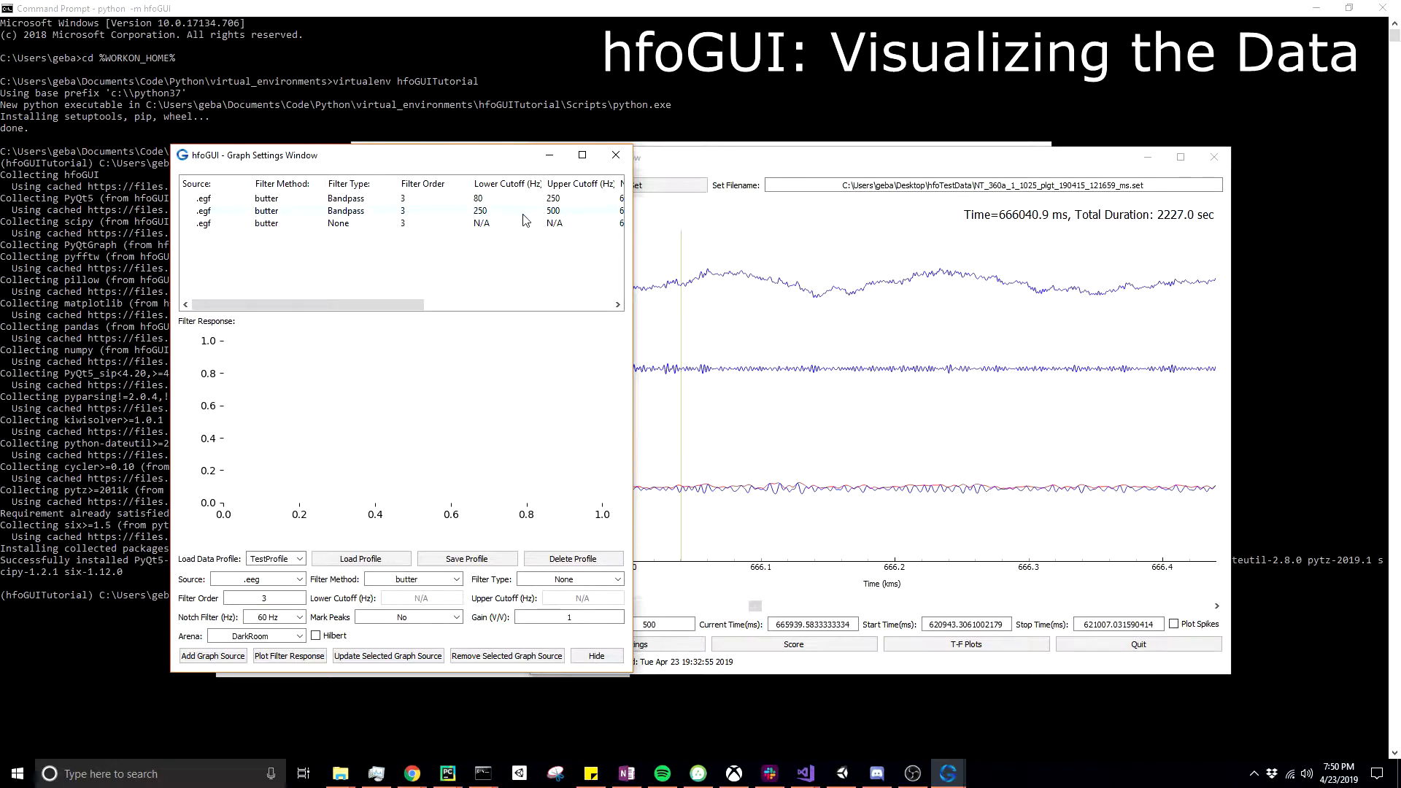
pyautogui.click(755, 168)
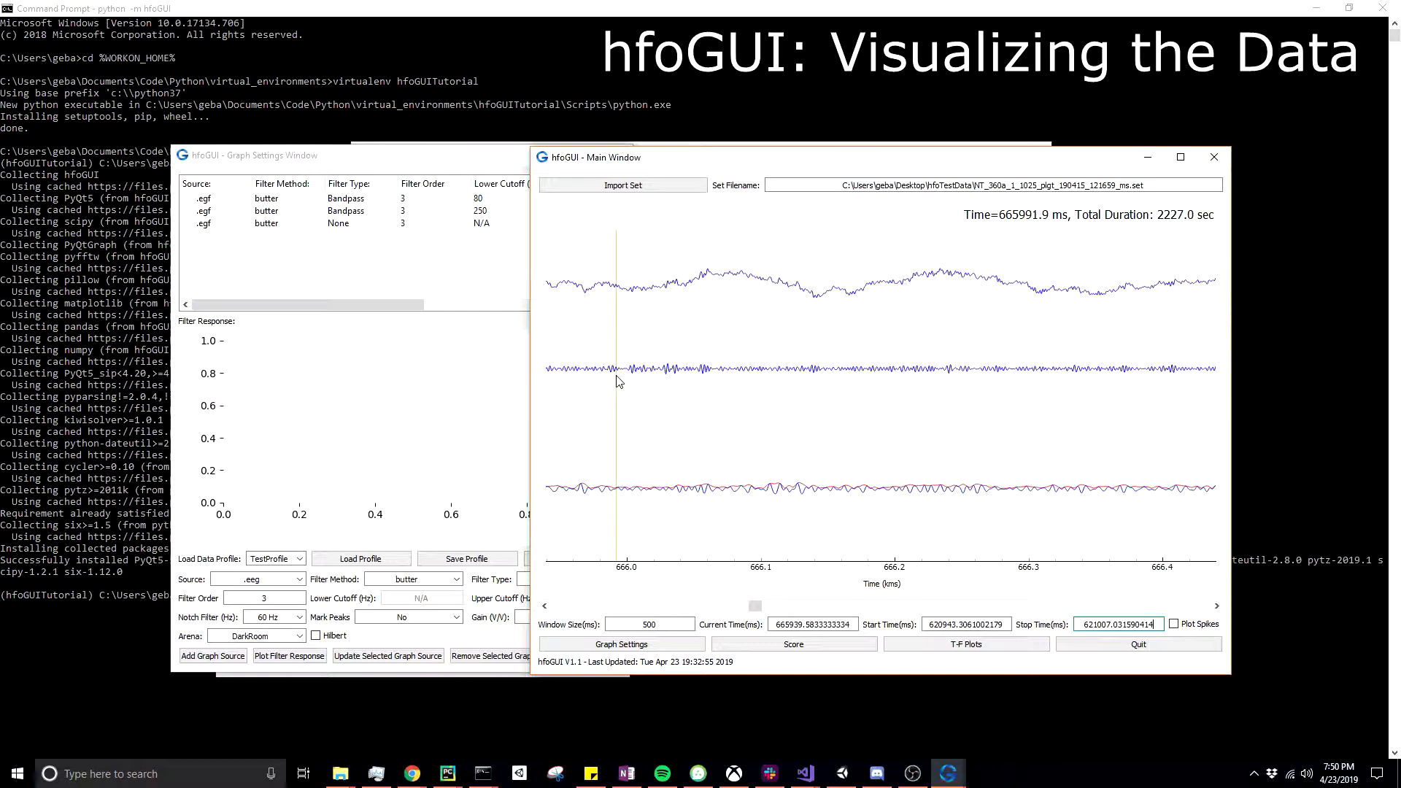
pyautogui.moveTo(617, 380); pyautogui.dragTo(826, 379)
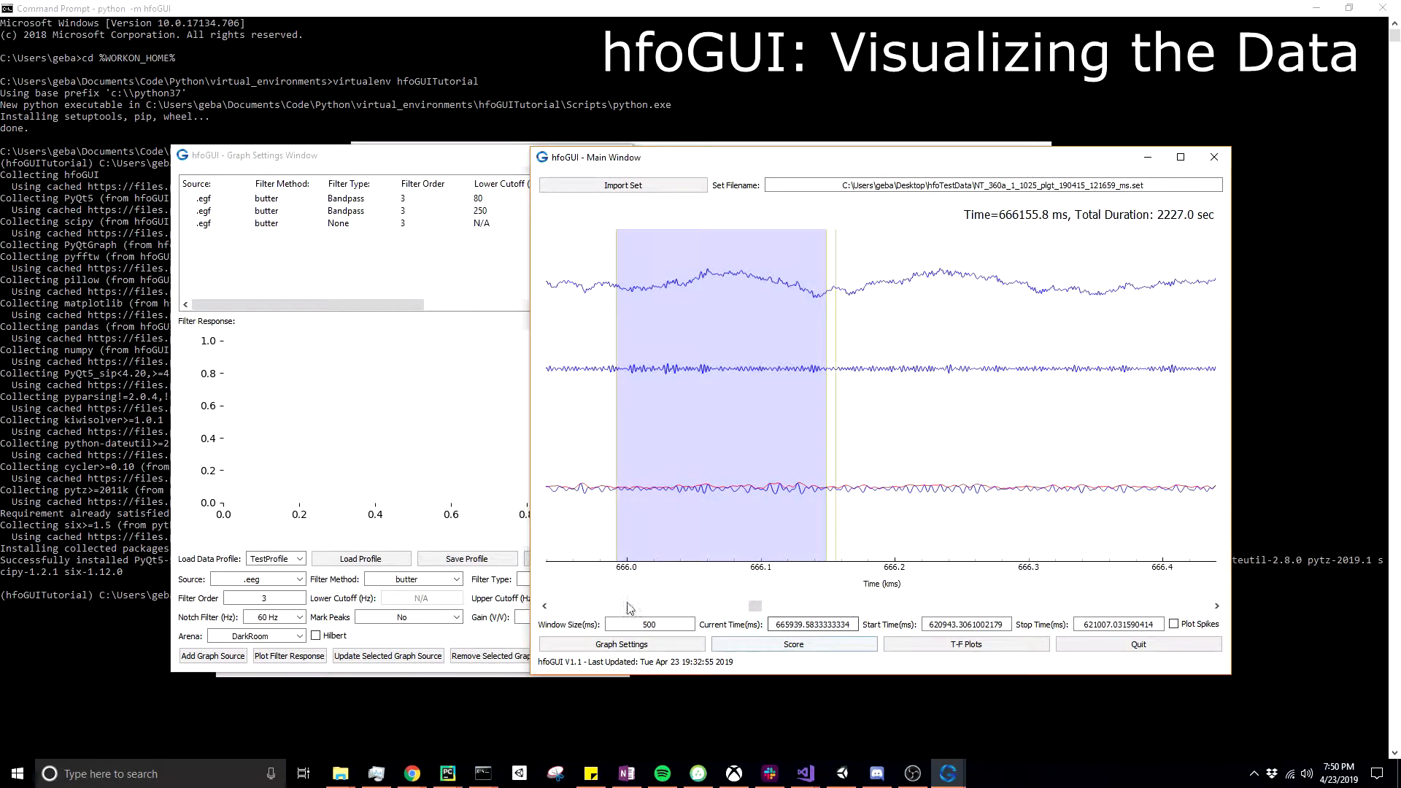
# Reopen the score window and add a Theta score for the newly selected interval.
pyautogui.click(768, 646)
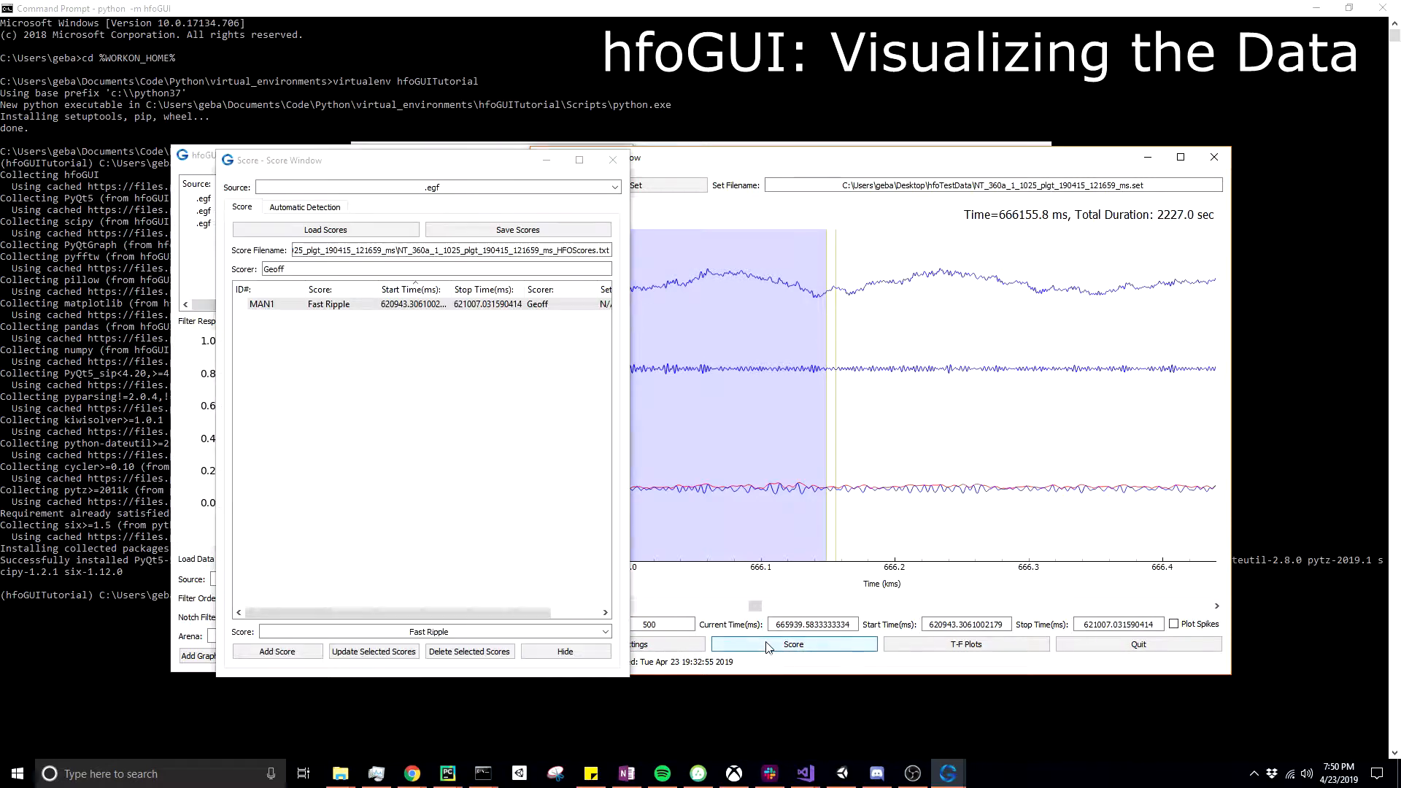
pyautogui.click(434, 632)
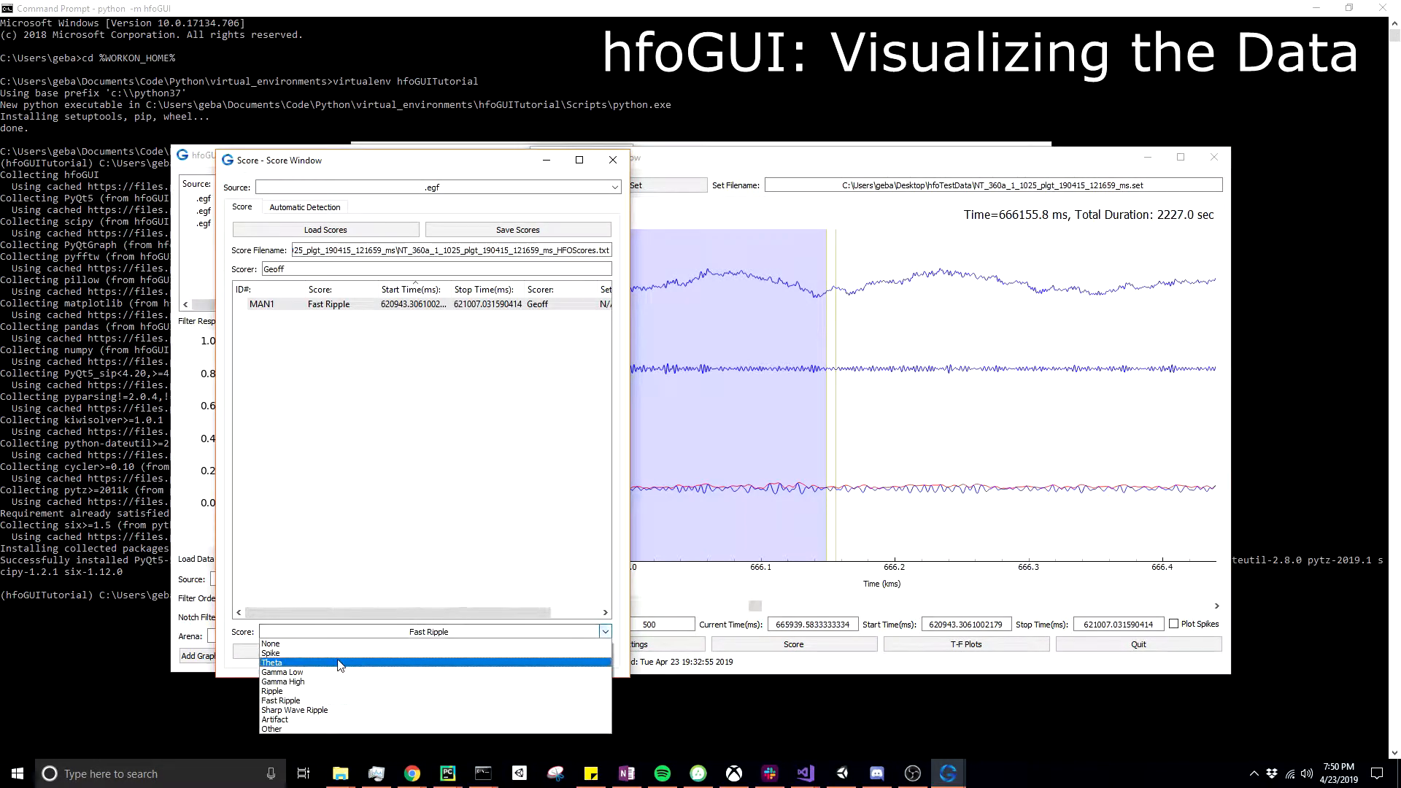
pyautogui.click(292, 663)
pyautogui.click(290, 657)
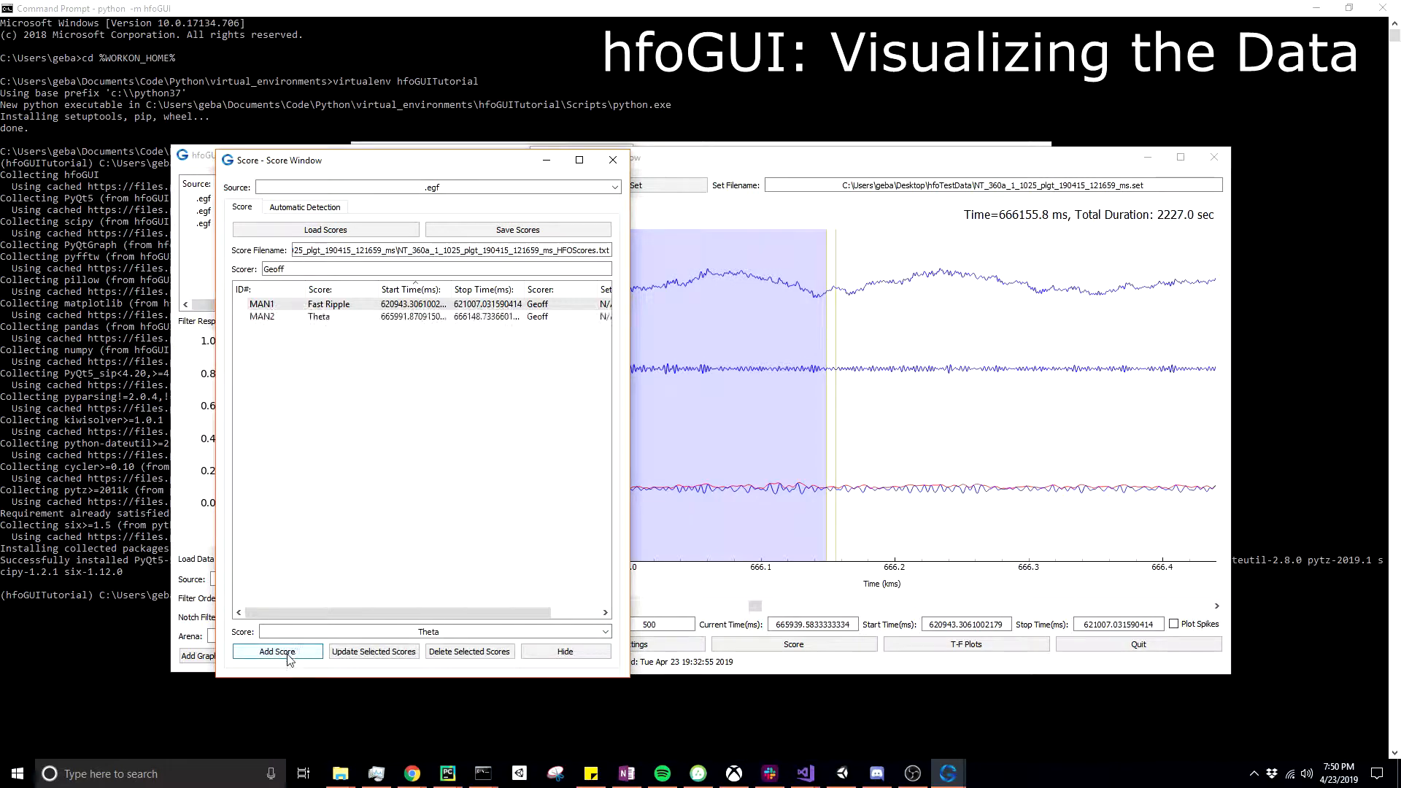
# Switch between the Theta and Fast Ripple scores to inspect each scored interval in the main plot.
pyautogui.click(351, 315)
pyautogui.click(351, 305)
pyautogui.click(350, 317)
pyautogui.click(350, 305)
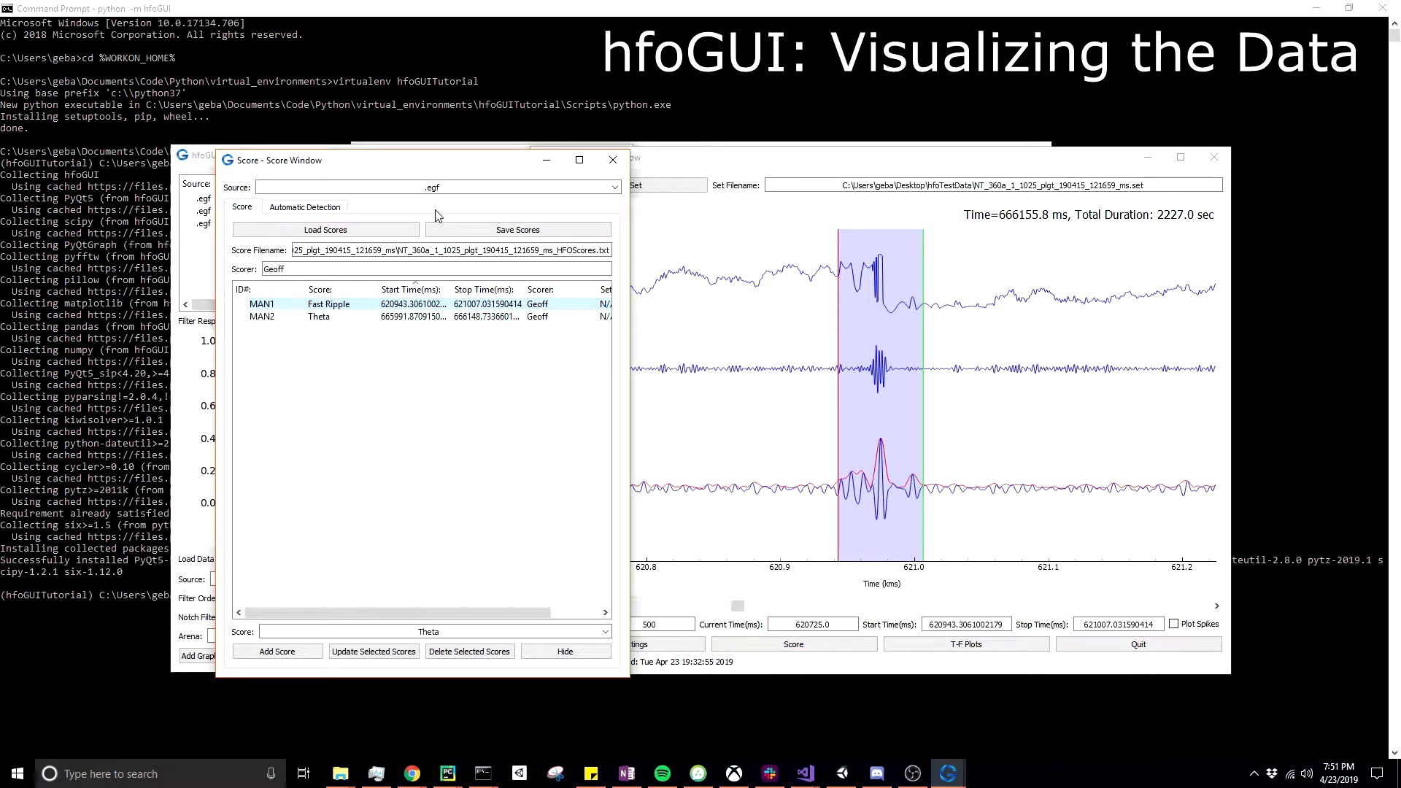
# Run Hilbert automatic event detection with a 300 s epoch, 3 SD threshold and 80–500 Hz range, and check its progress in the command prompt.
pyautogui.click(292, 209)
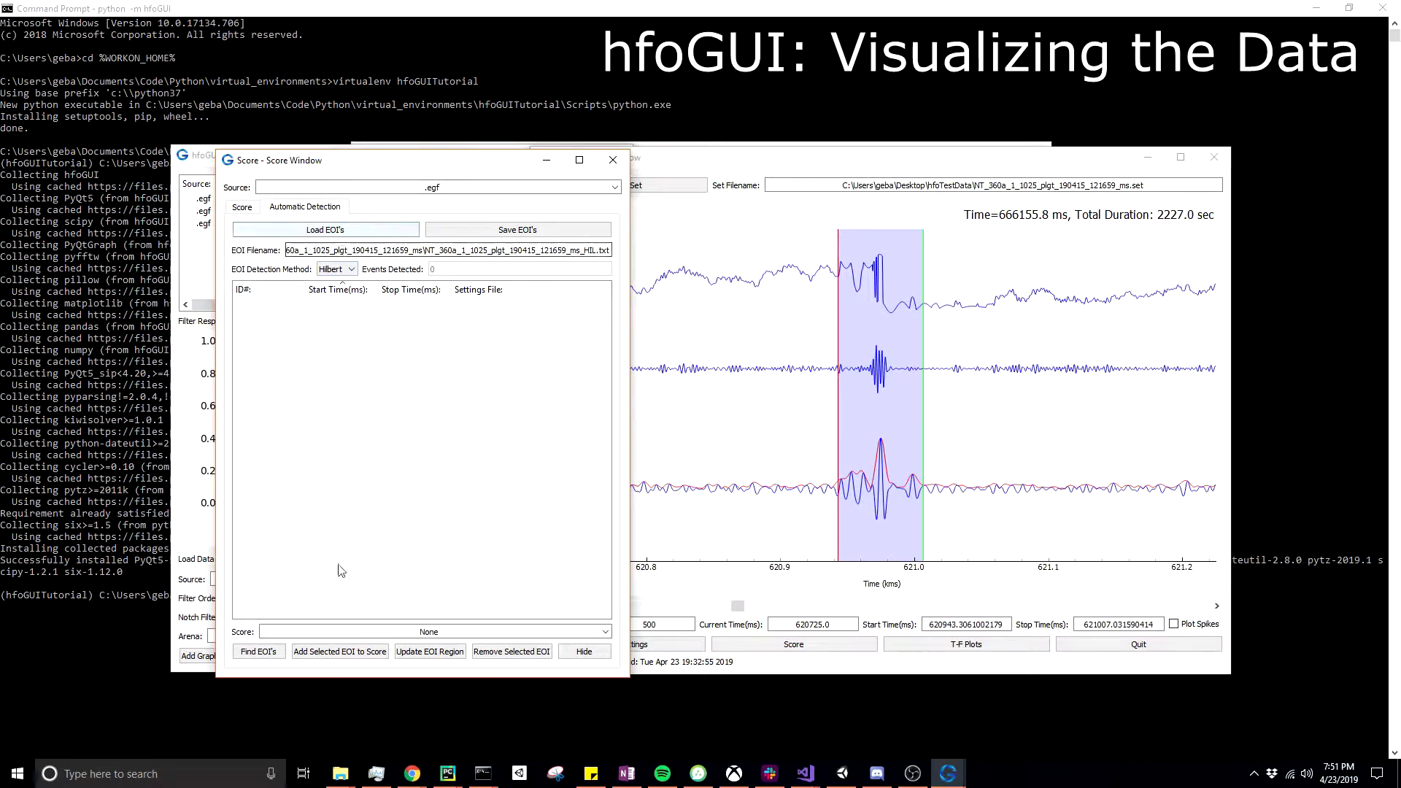
pyautogui.click(257, 657)
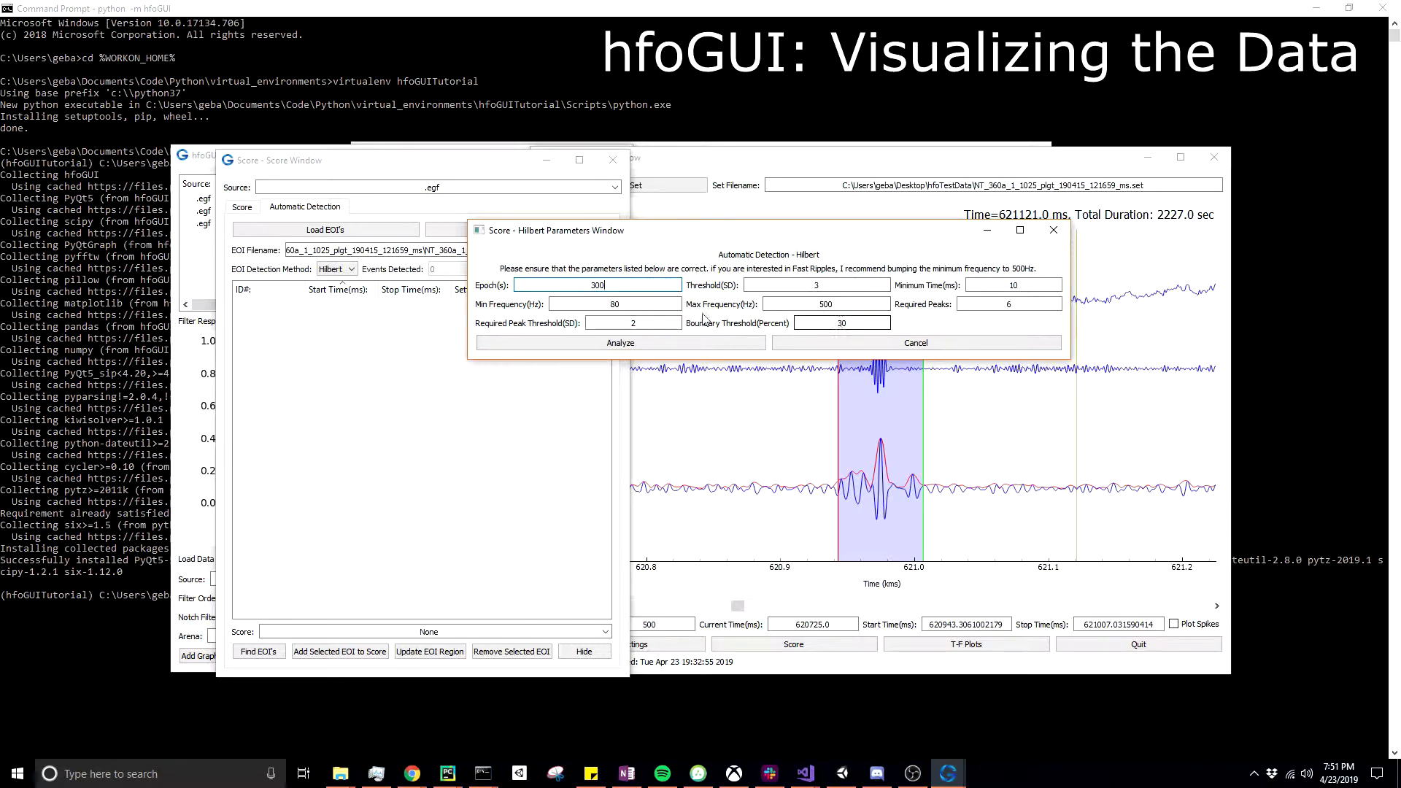
pyautogui.click(620, 343)
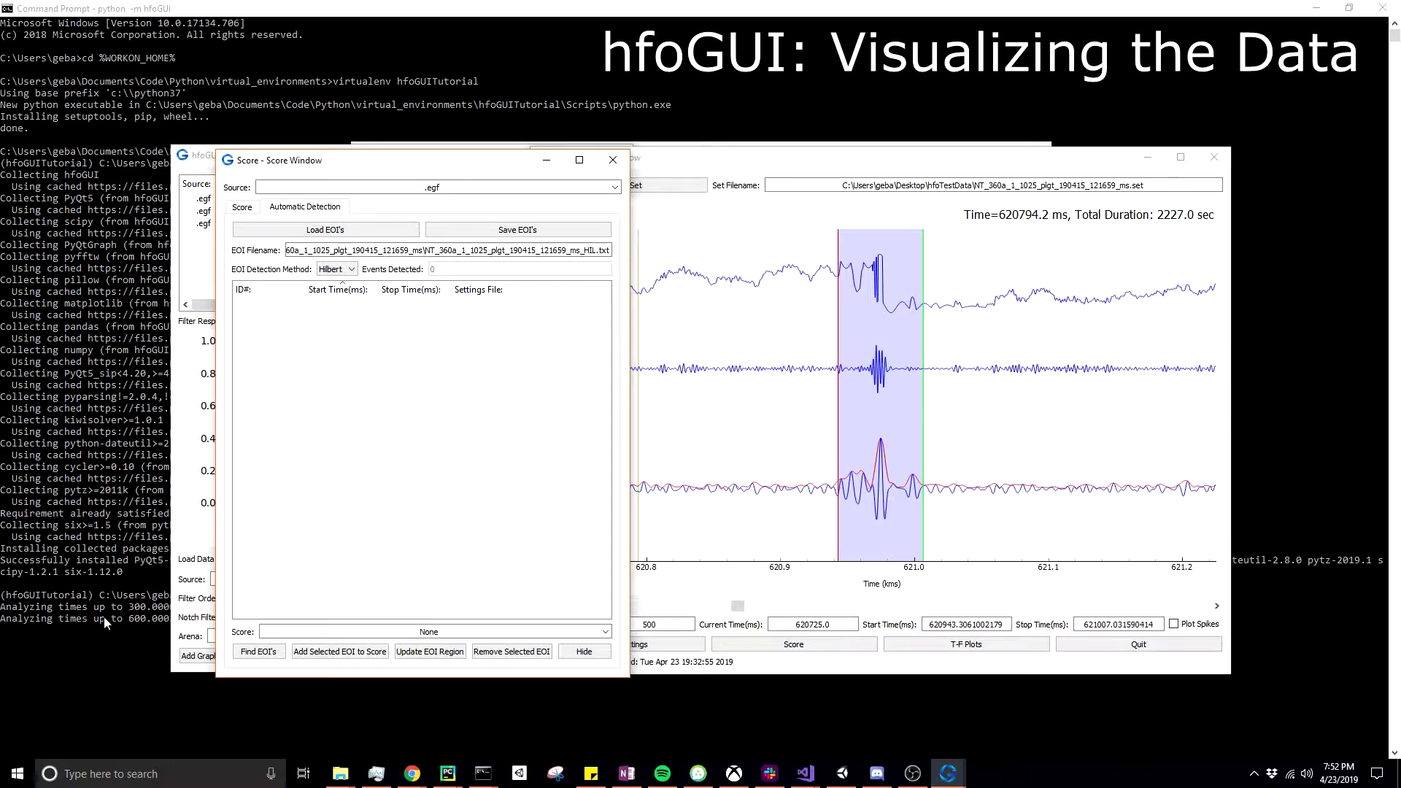
pyautogui.click(105, 622)
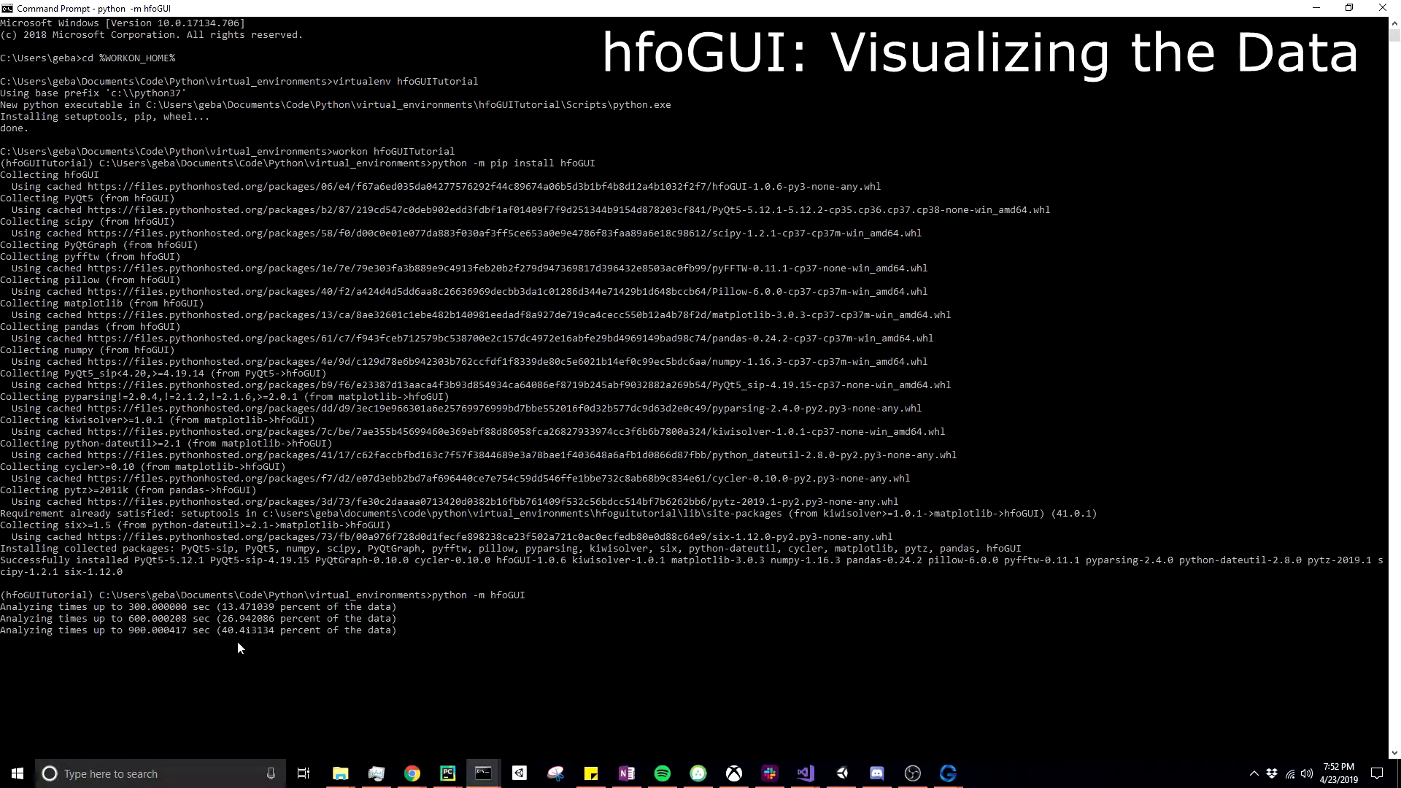
pyautogui.click(948, 774)
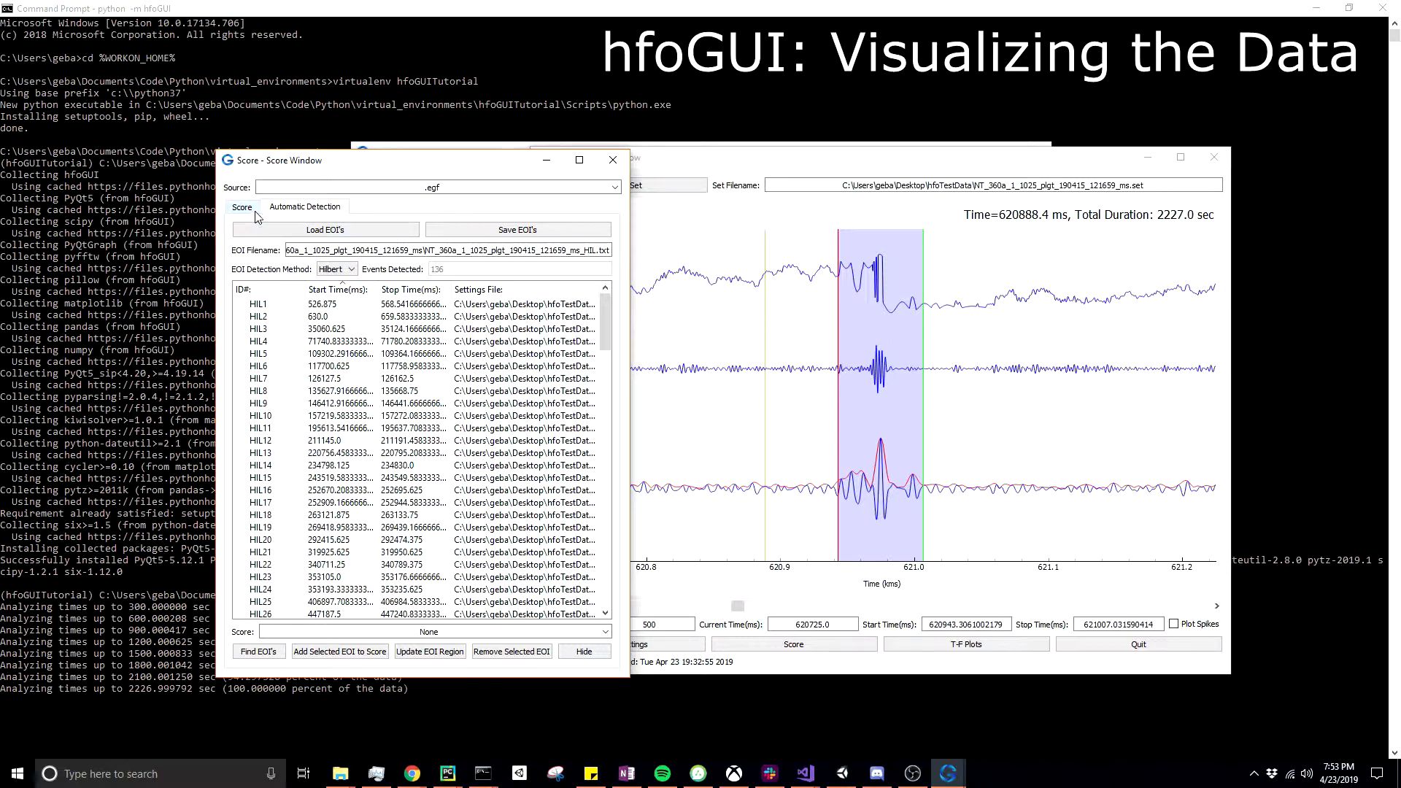
# Browse the first detected events between HIL1 and HIL8 in the main plot, finishing on HIL3.
pyautogui.click(293, 306)
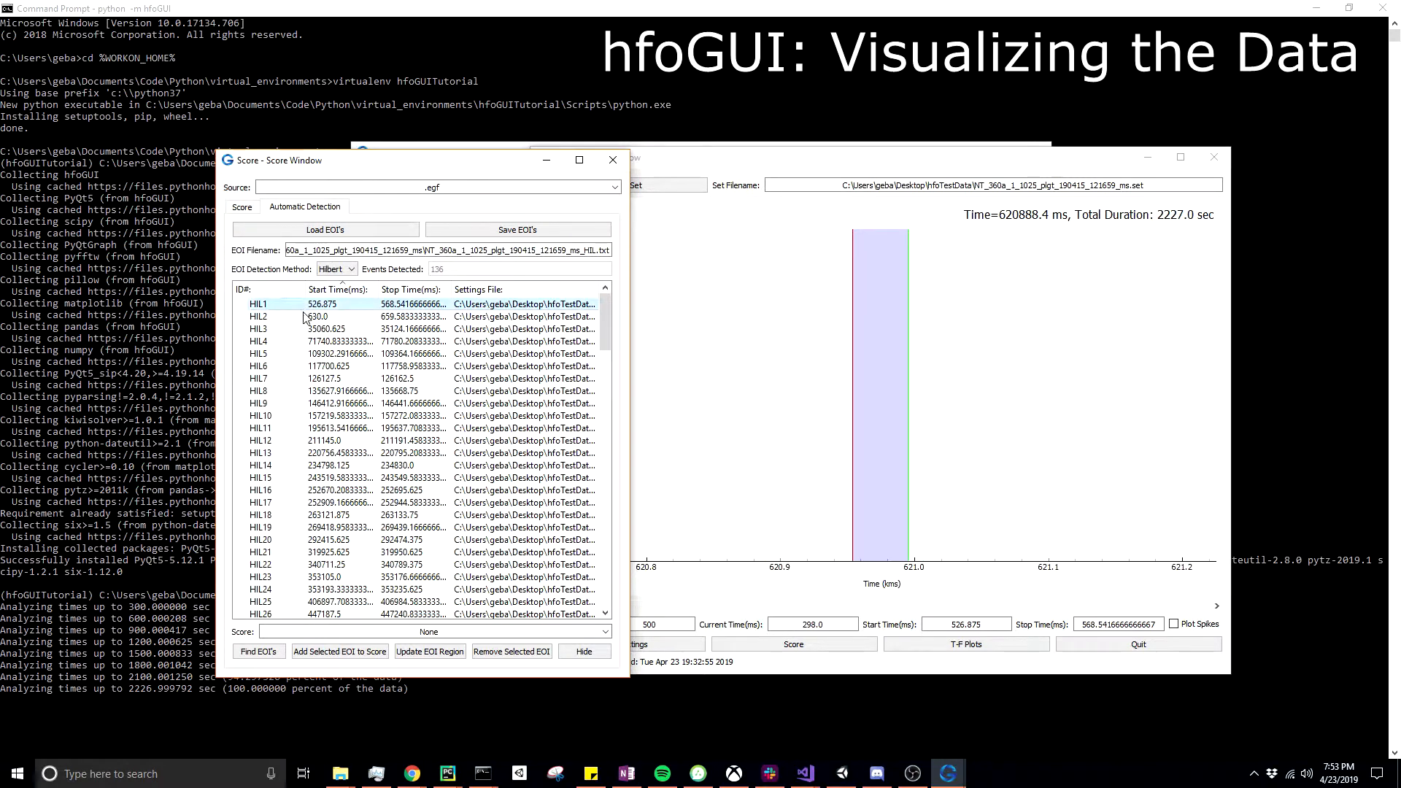
pyautogui.click(305, 318)
pyautogui.click(304, 353)
pyautogui.click(320, 392)
pyautogui.click(298, 341)
pyautogui.click(320, 365)
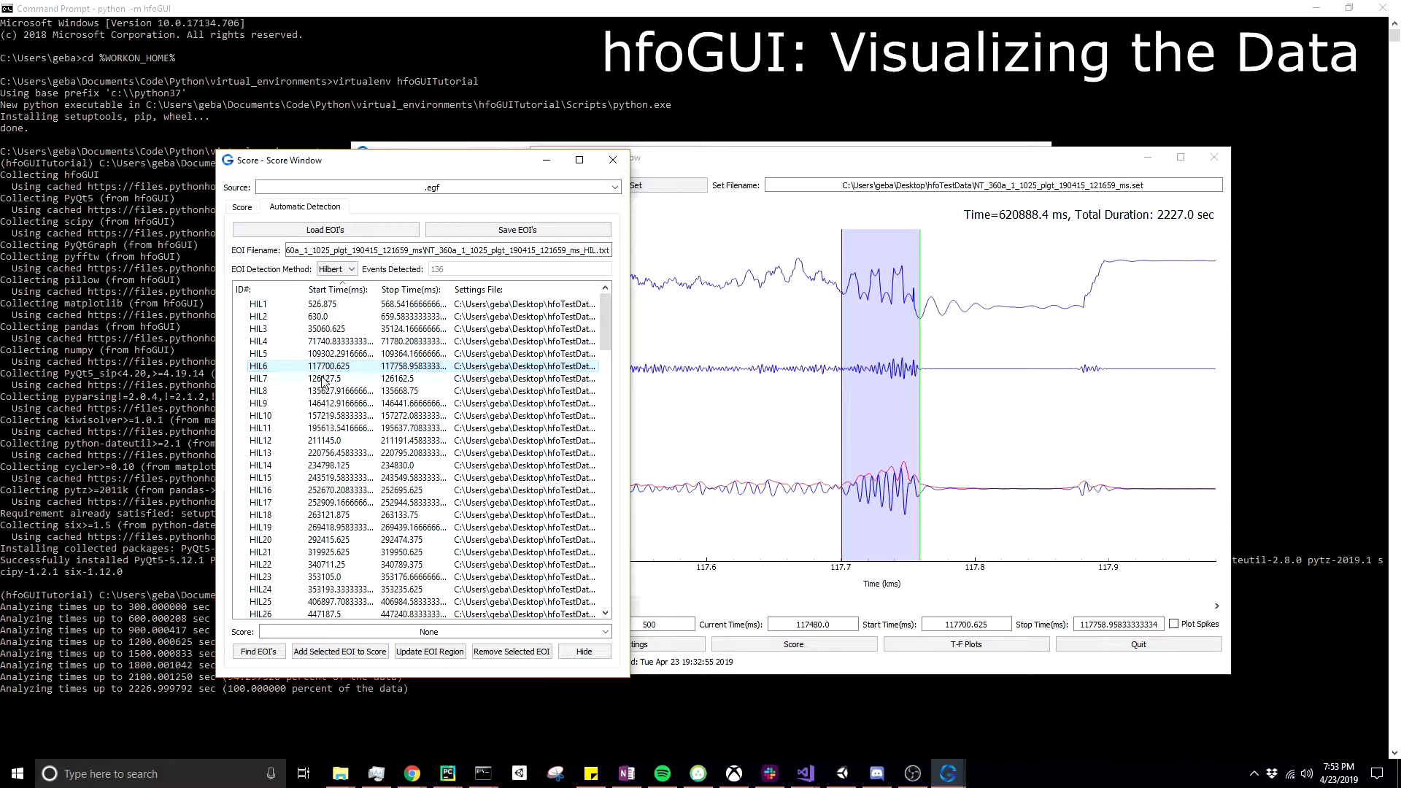
pyautogui.click(322, 378)
pyautogui.click(332, 341)
pyautogui.click(334, 330)
pyautogui.click(328, 343)
pyautogui.click(335, 330)
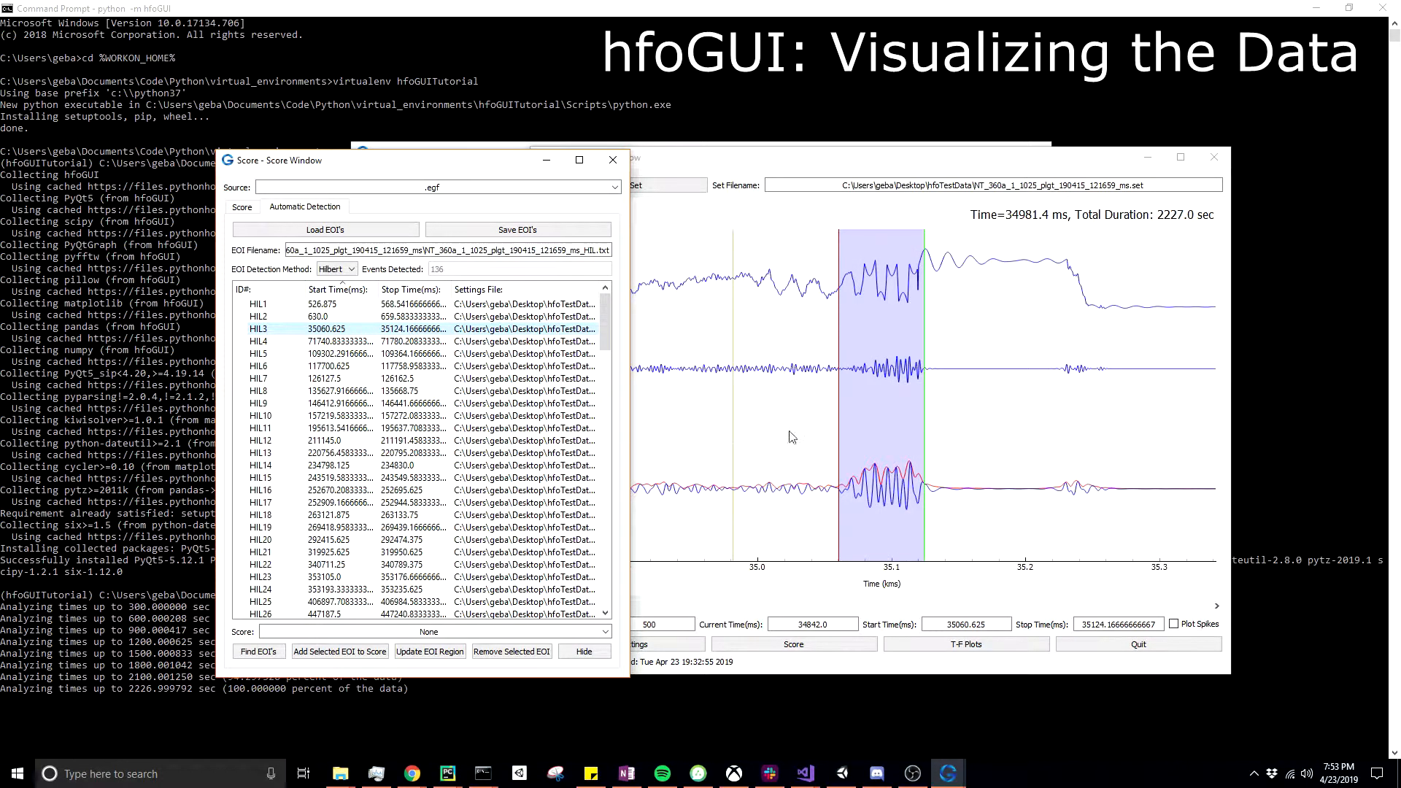
# Mark the centre of the HIL3 event in the main plot and examine its time-frequency and PSD plots.
pyautogui.click(886, 451)
pyautogui.click(886, 450)
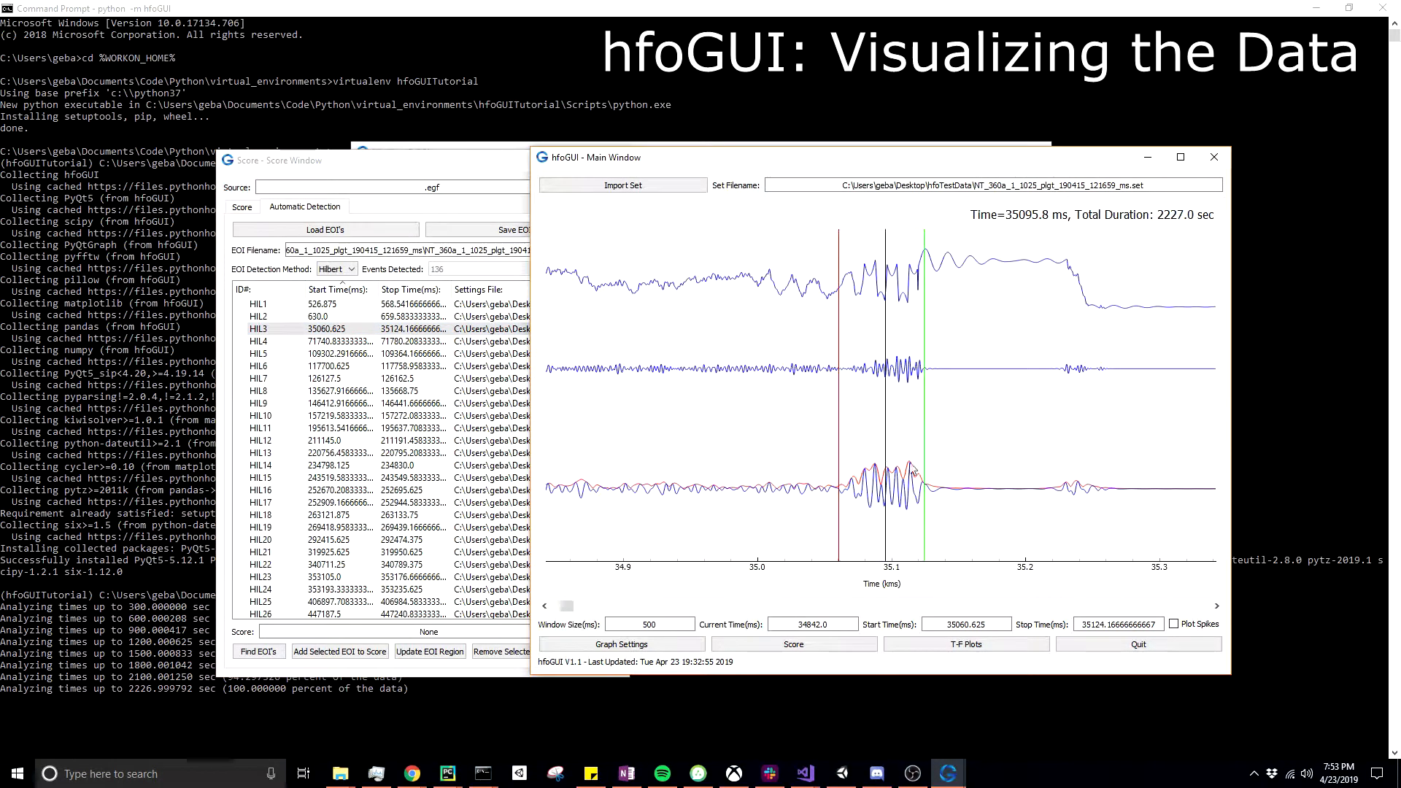
pyautogui.click(969, 645)
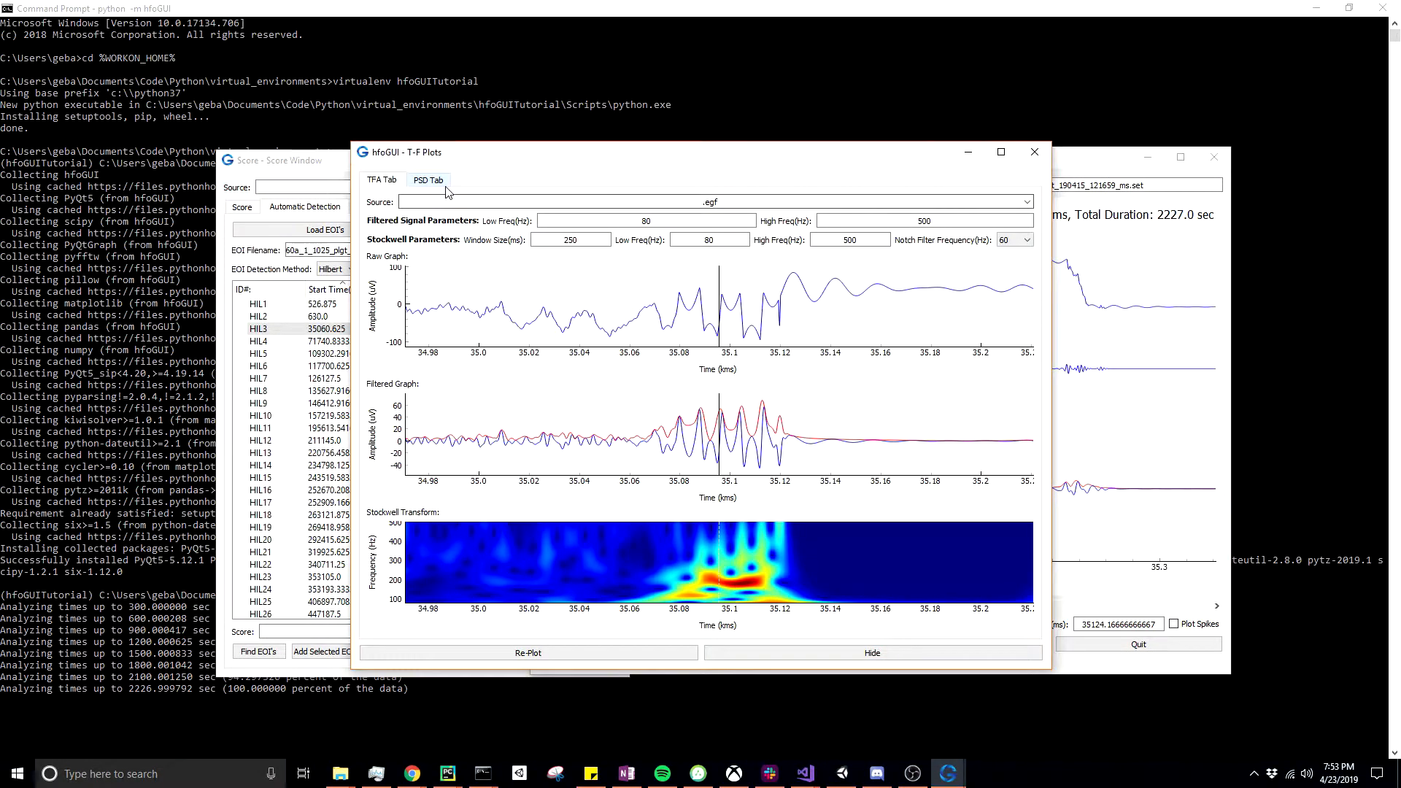
pyautogui.click(428, 180)
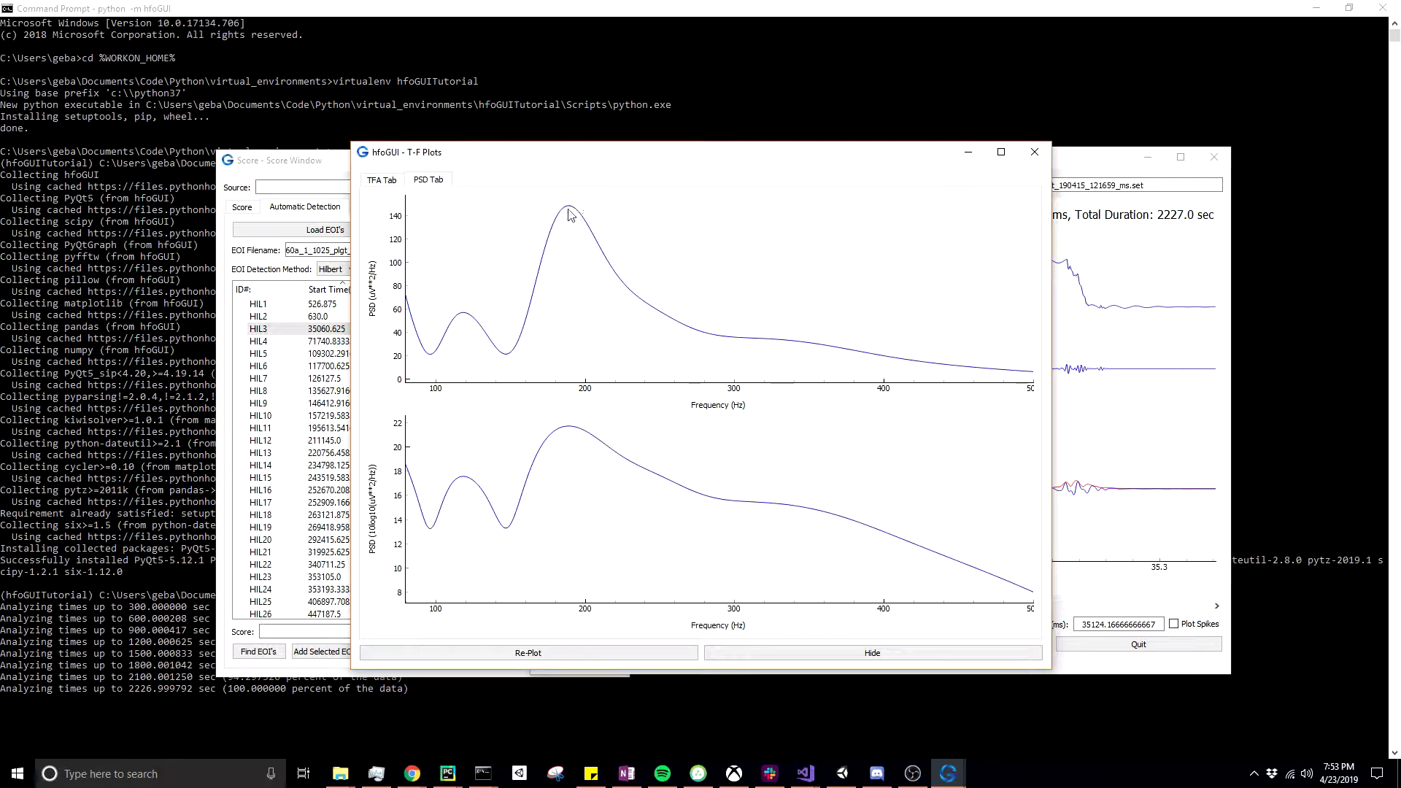
pyautogui.click(385, 180)
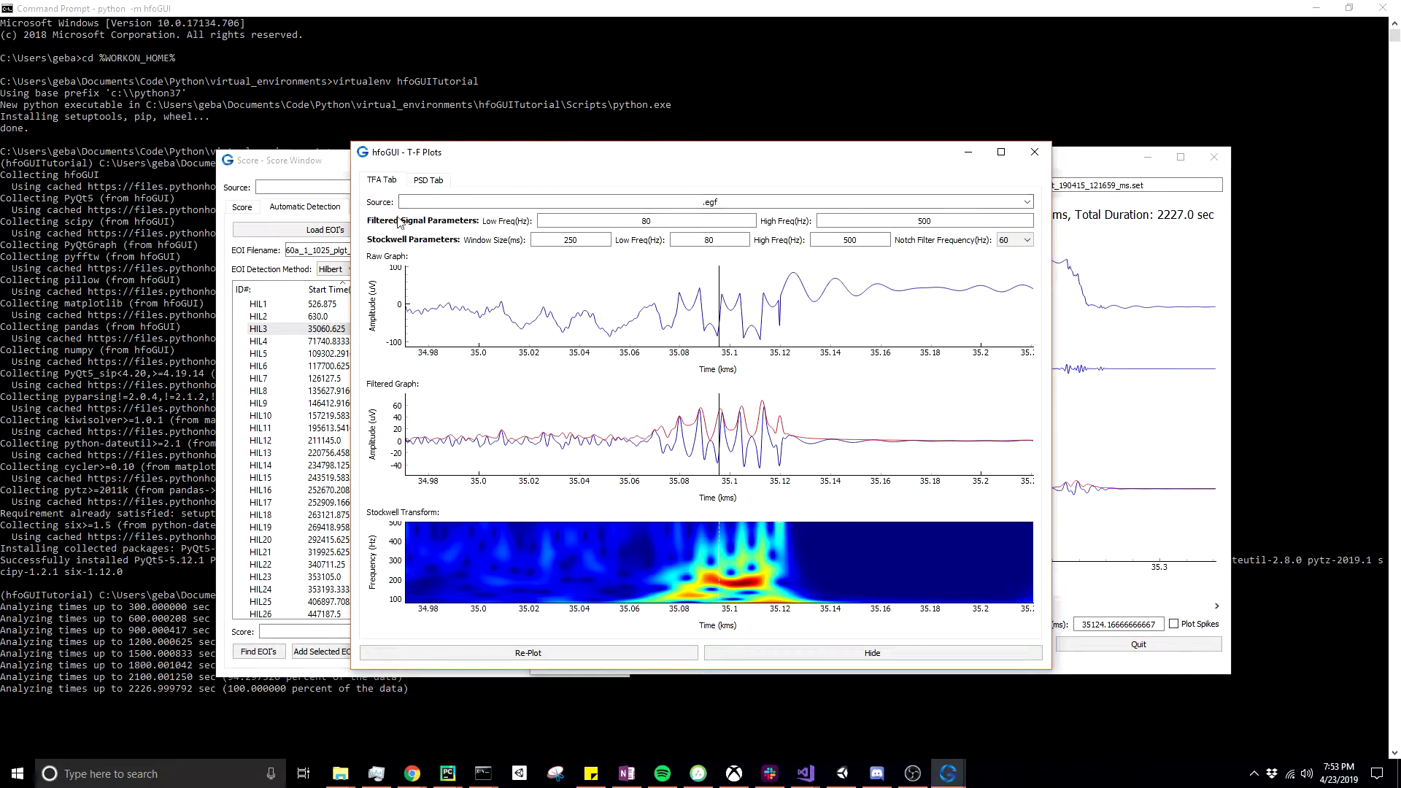
# Add the detected HIL3 event to the scores as a Ripple and review the score list.
pyautogui.click(325, 166)
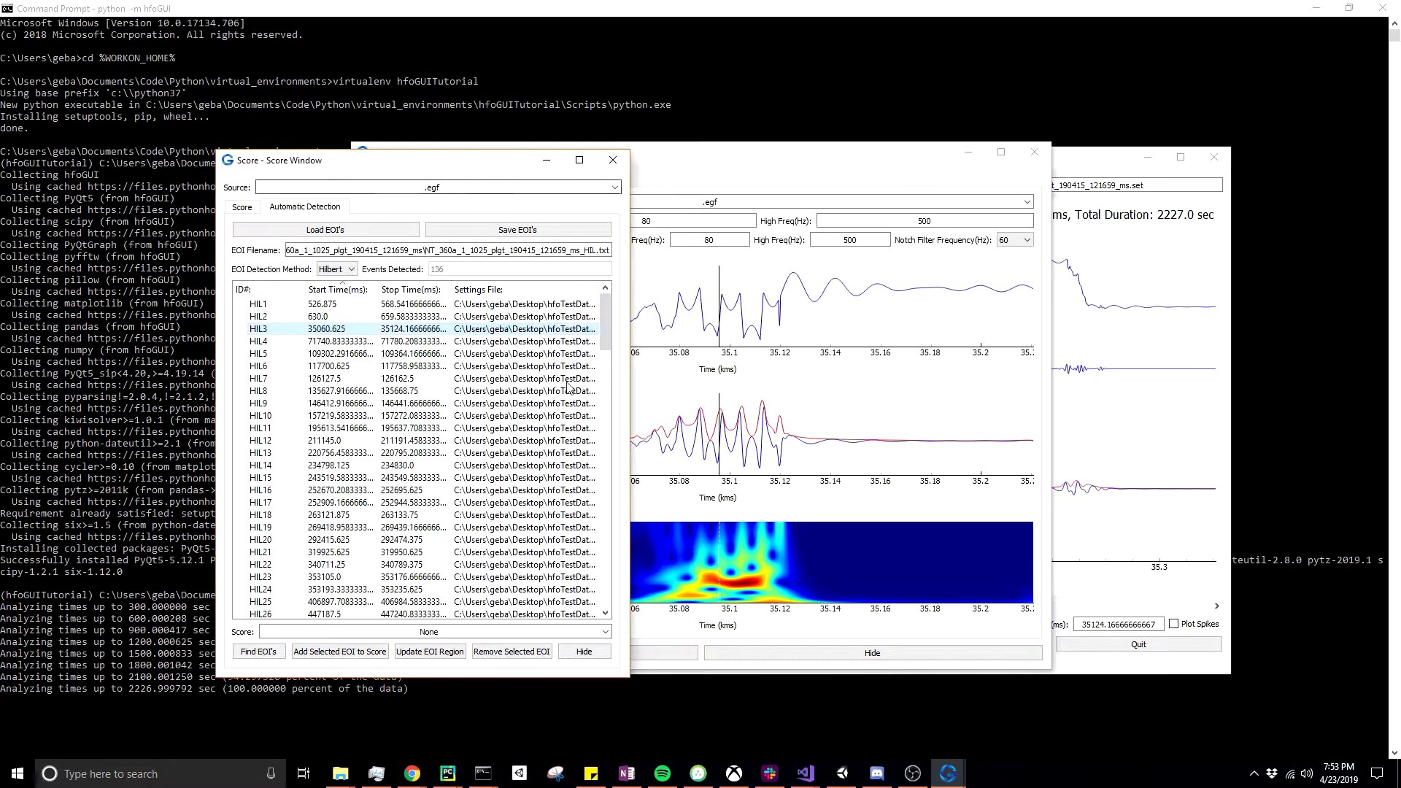
pyautogui.click(604, 632)
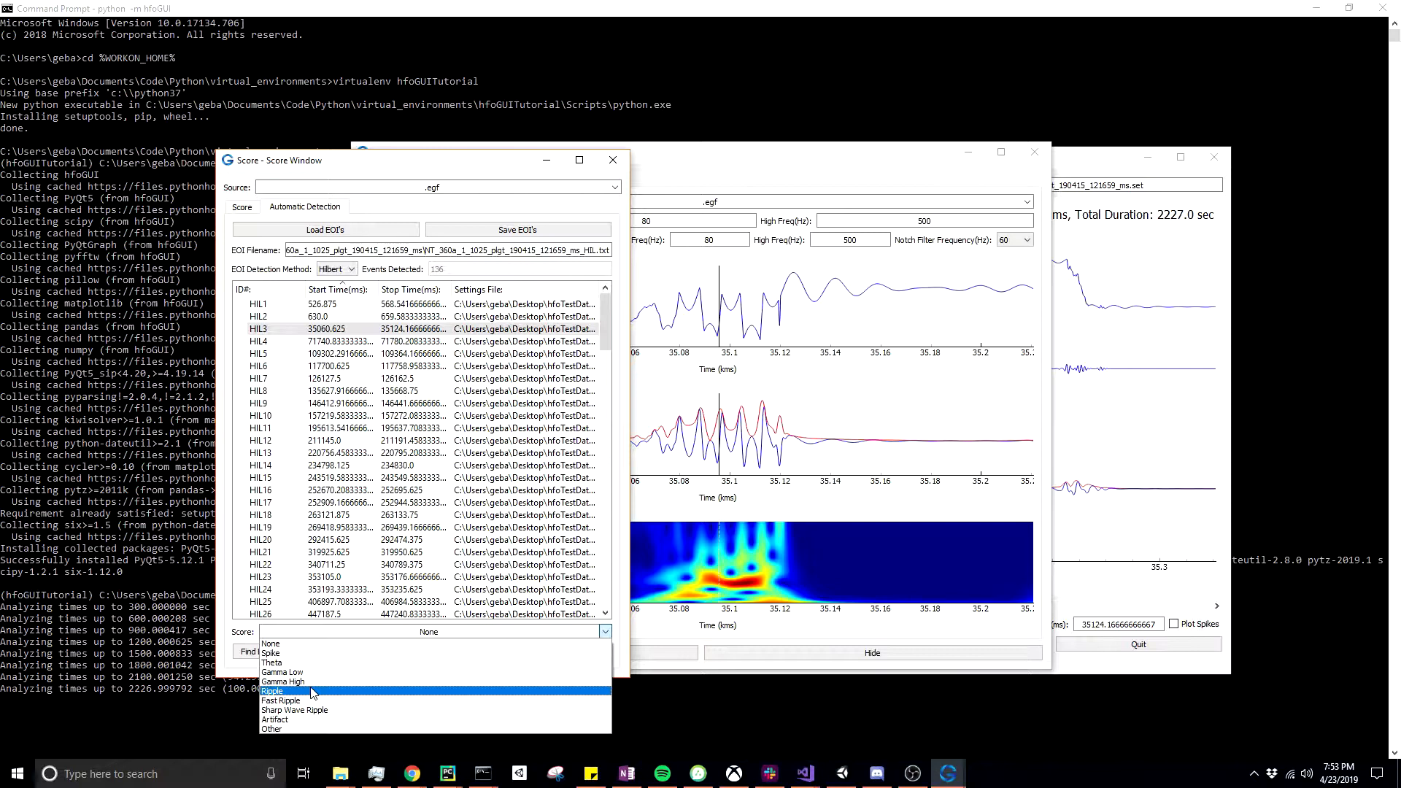
pyautogui.click(313, 692)
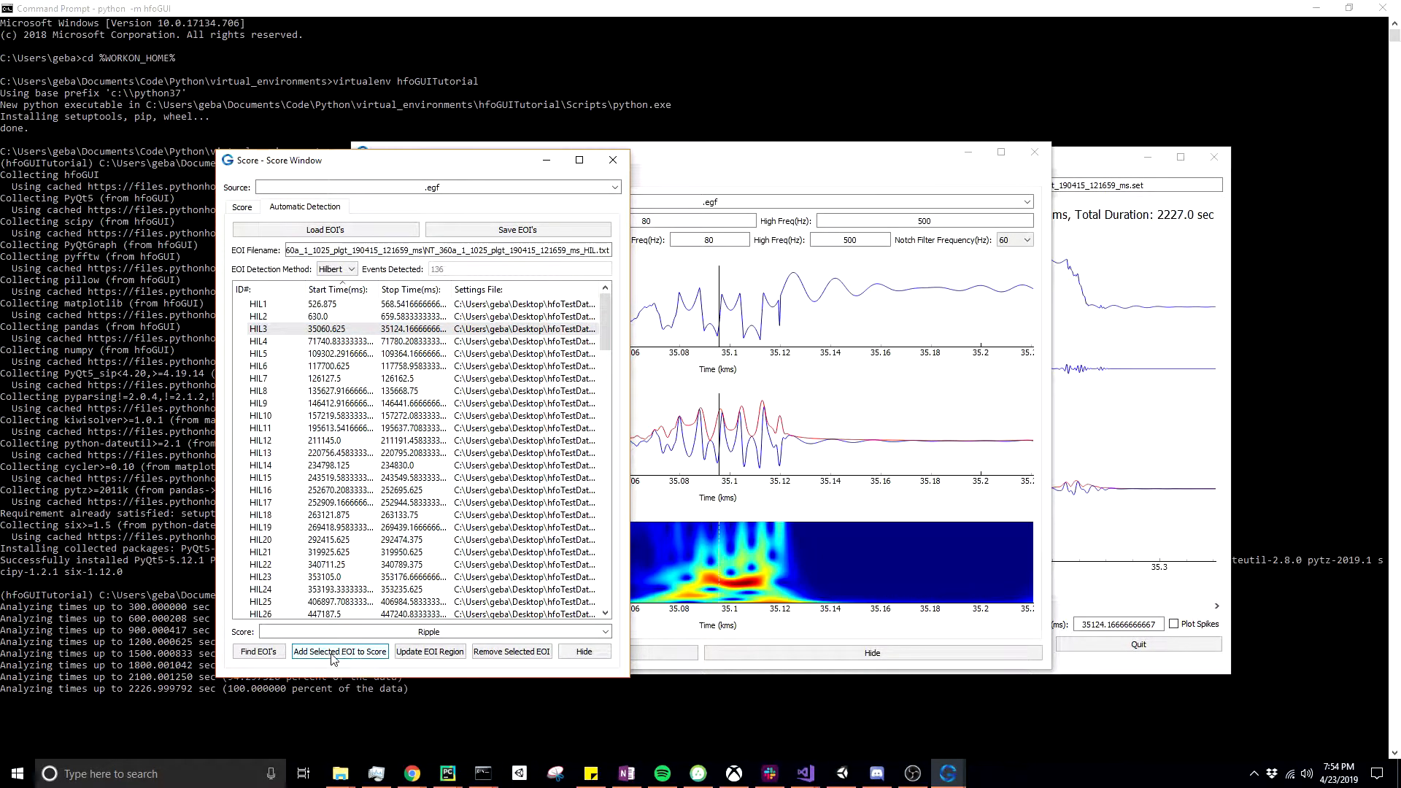
pyautogui.click(355, 652)
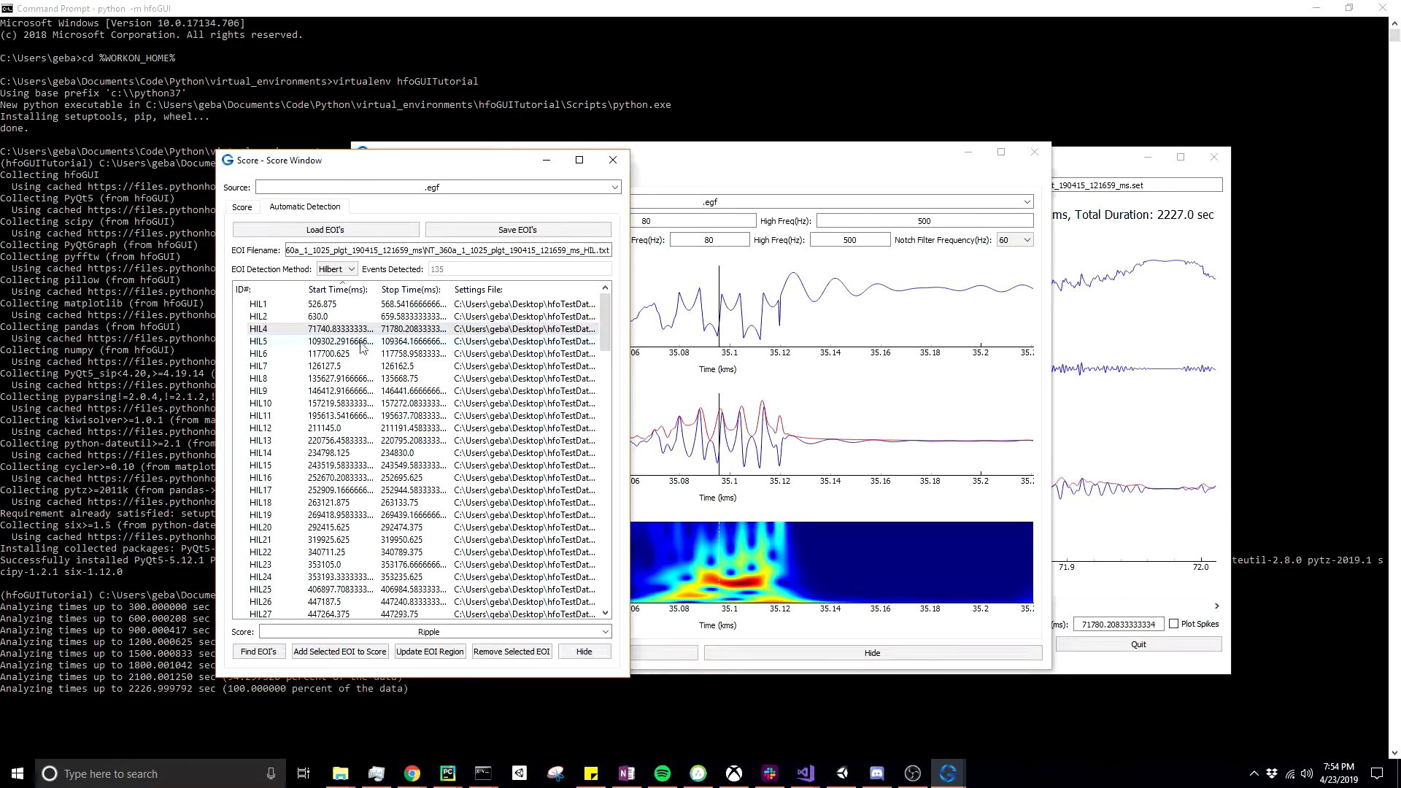
pyautogui.click(238, 210)
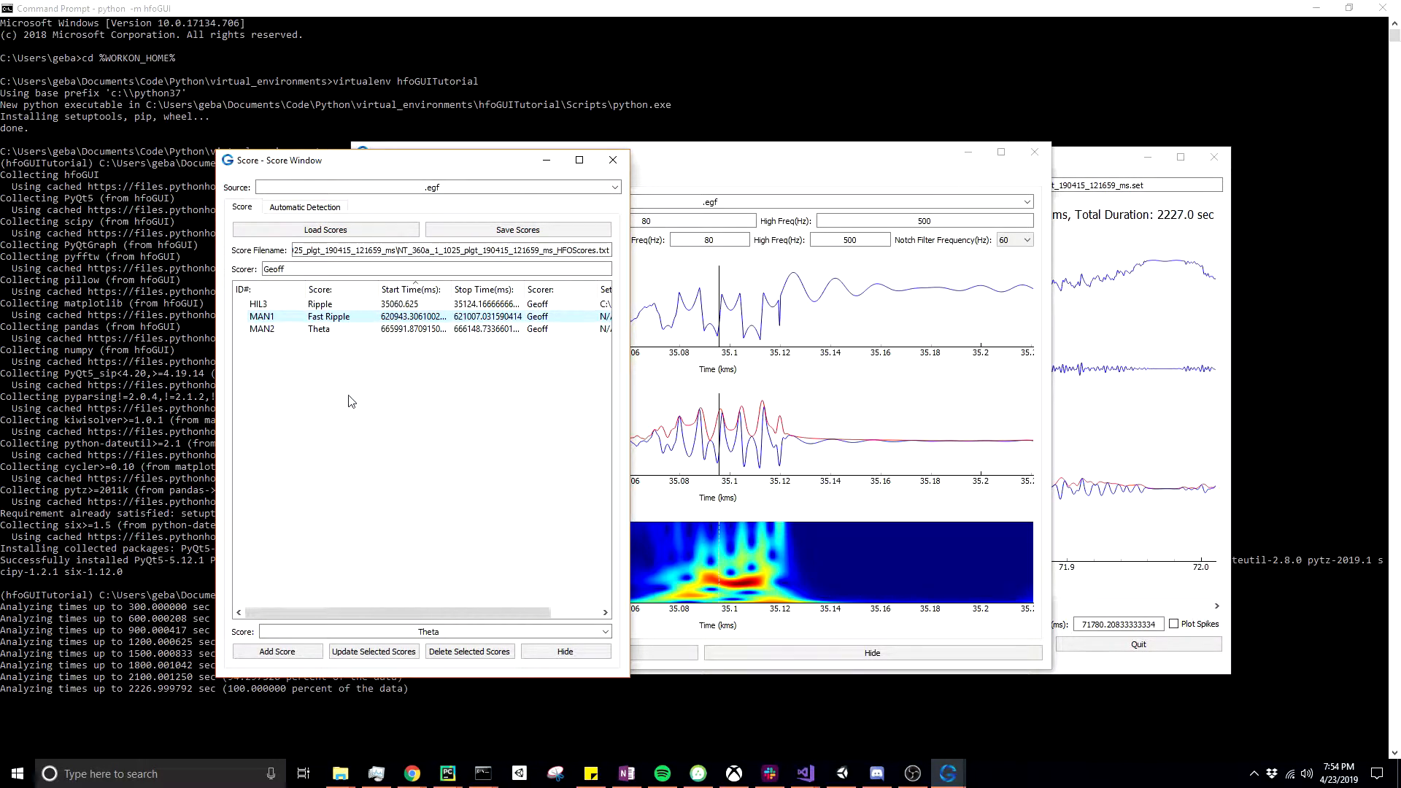
pyautogui.click(314, 329)
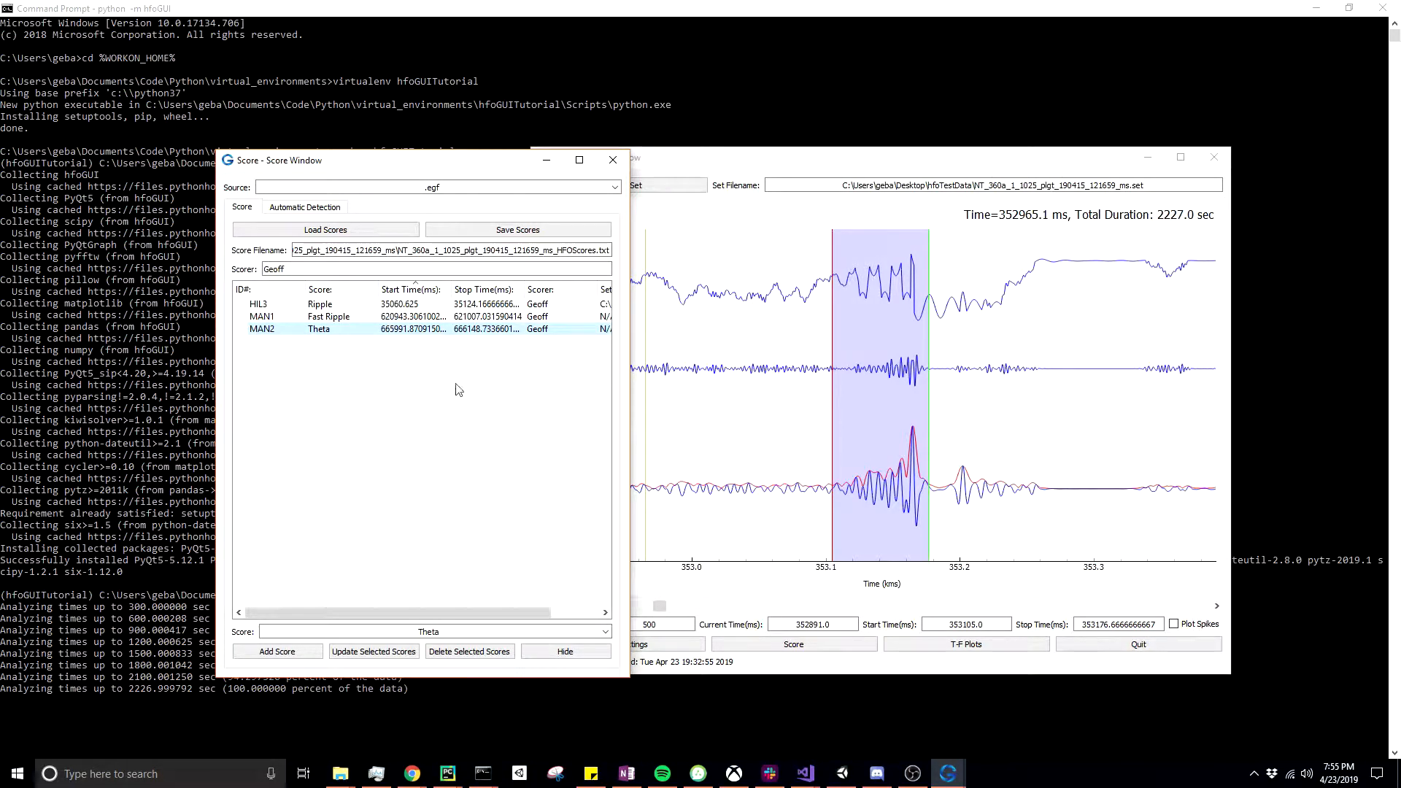
# Browse further automatically detected events down the list, including HIL34, HIL39 and HIL40, in the main plot.
pyautogui.click(305, 207)
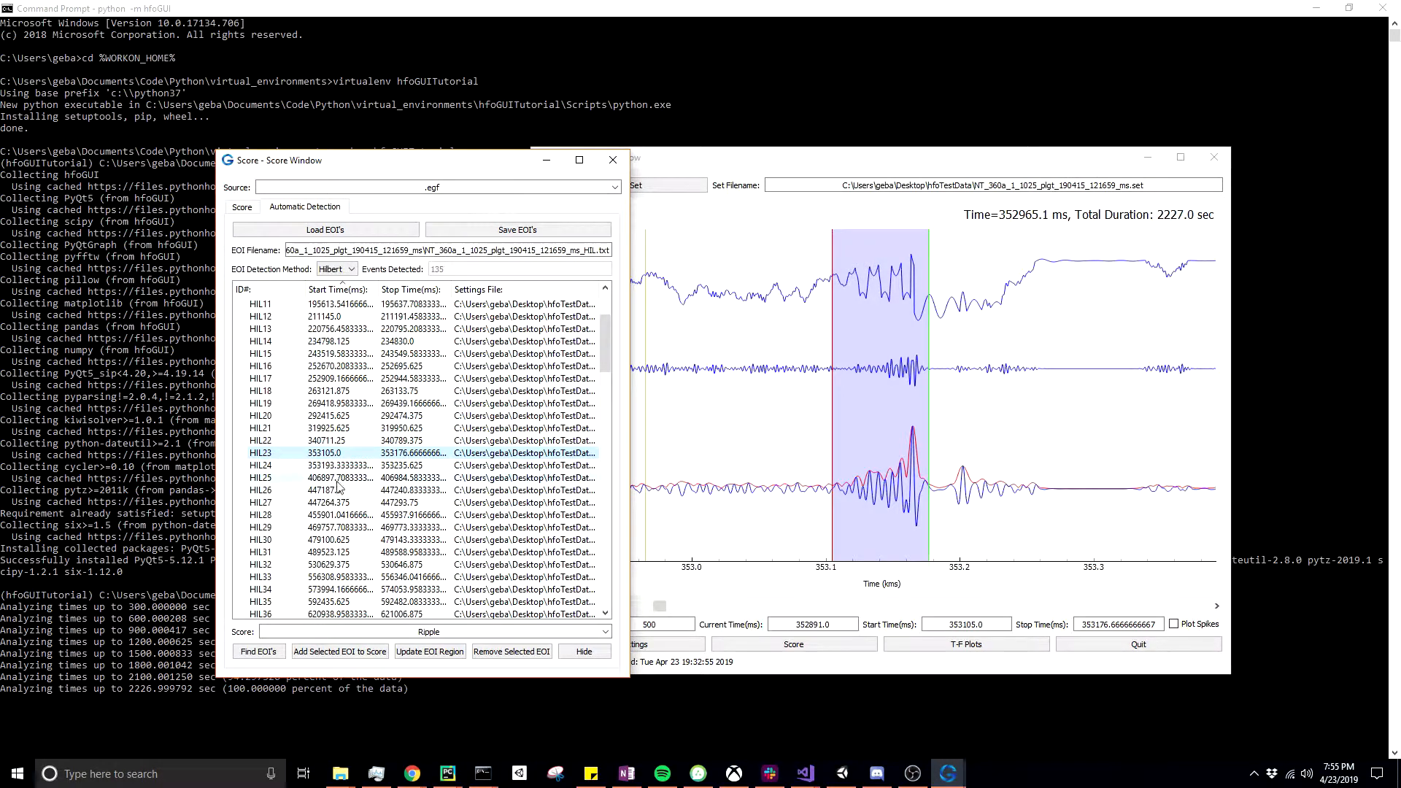
pyautogui.click(331, 516)
pyautogui.scroll(-2, 331, 504)
pyautogui.click(326, 514)
pyautogui.scroll(-1, 328, 531)
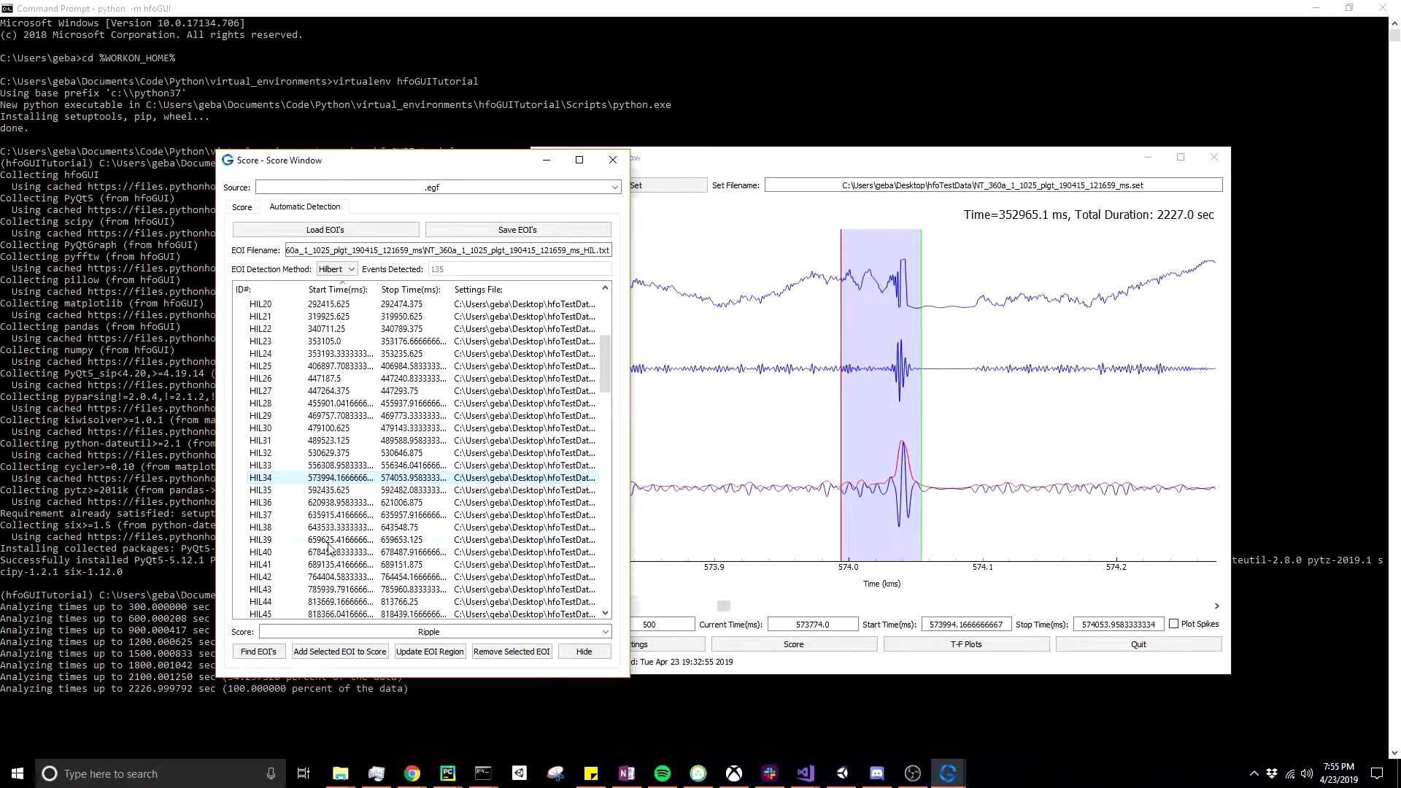
pyautogui.click(328, 542)
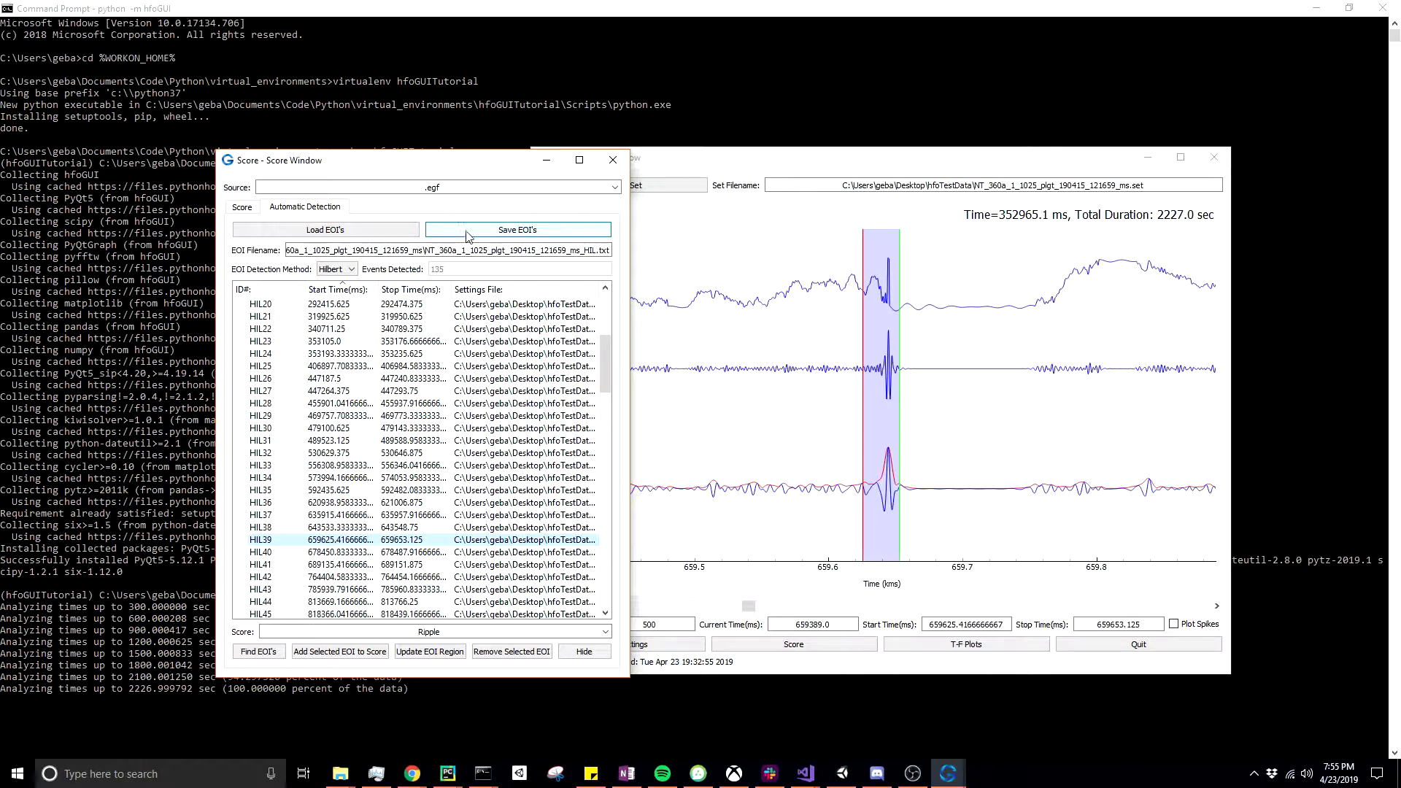
pyautogui.press('Down')
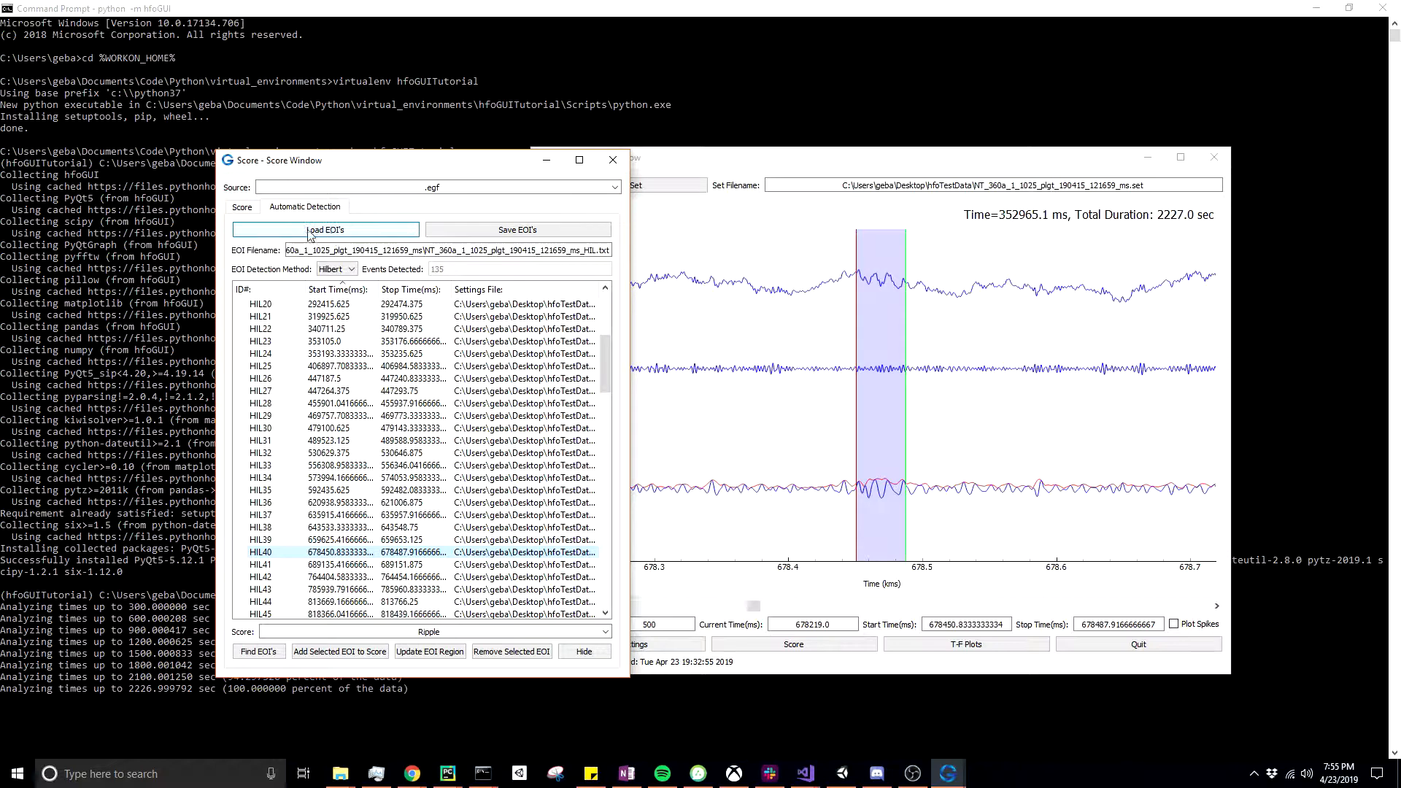
# Save the scores as the text file NT_360a_1_1025_plgt_190415_121659_ms_HFOScores.
pyautogui.click(242, 208)
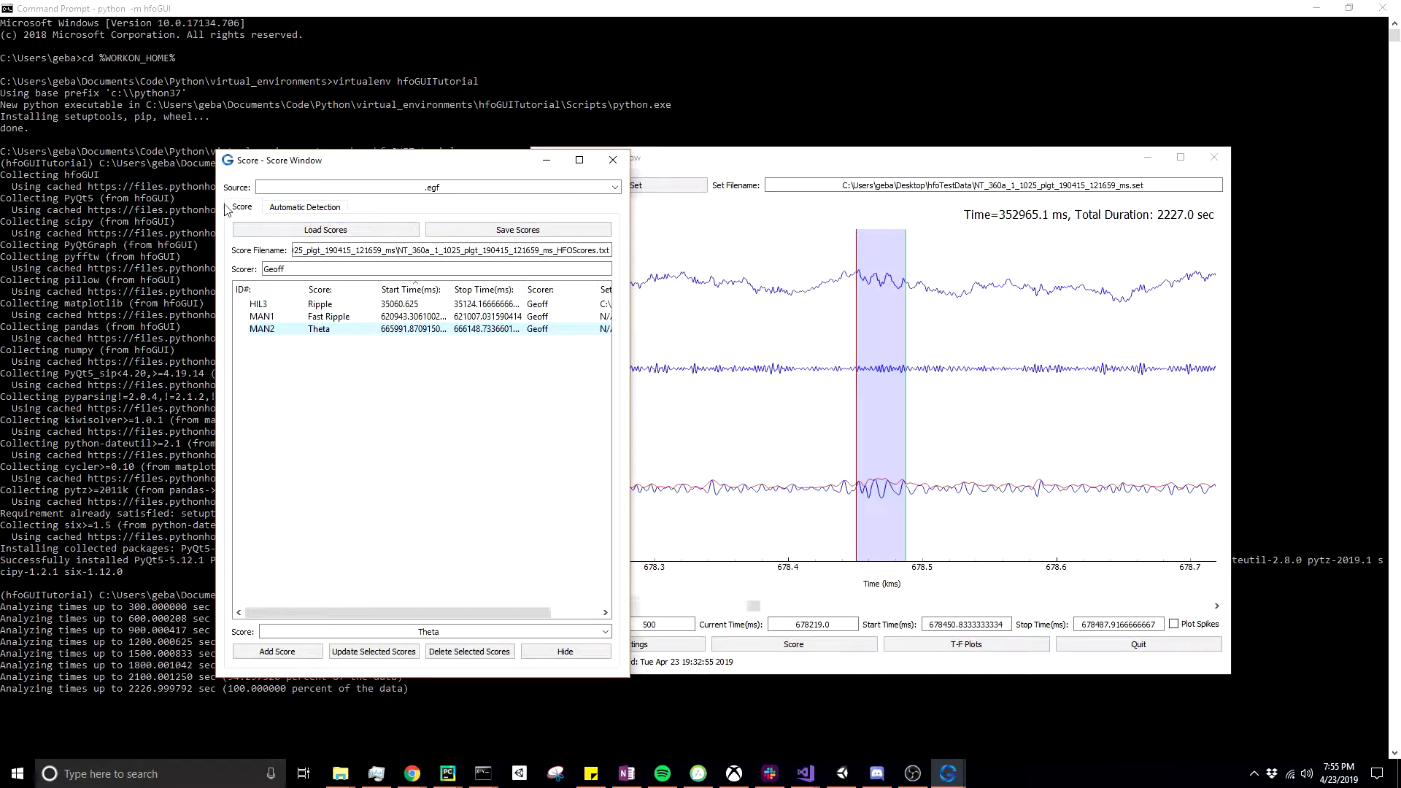
pyautogui.click(517, 230)
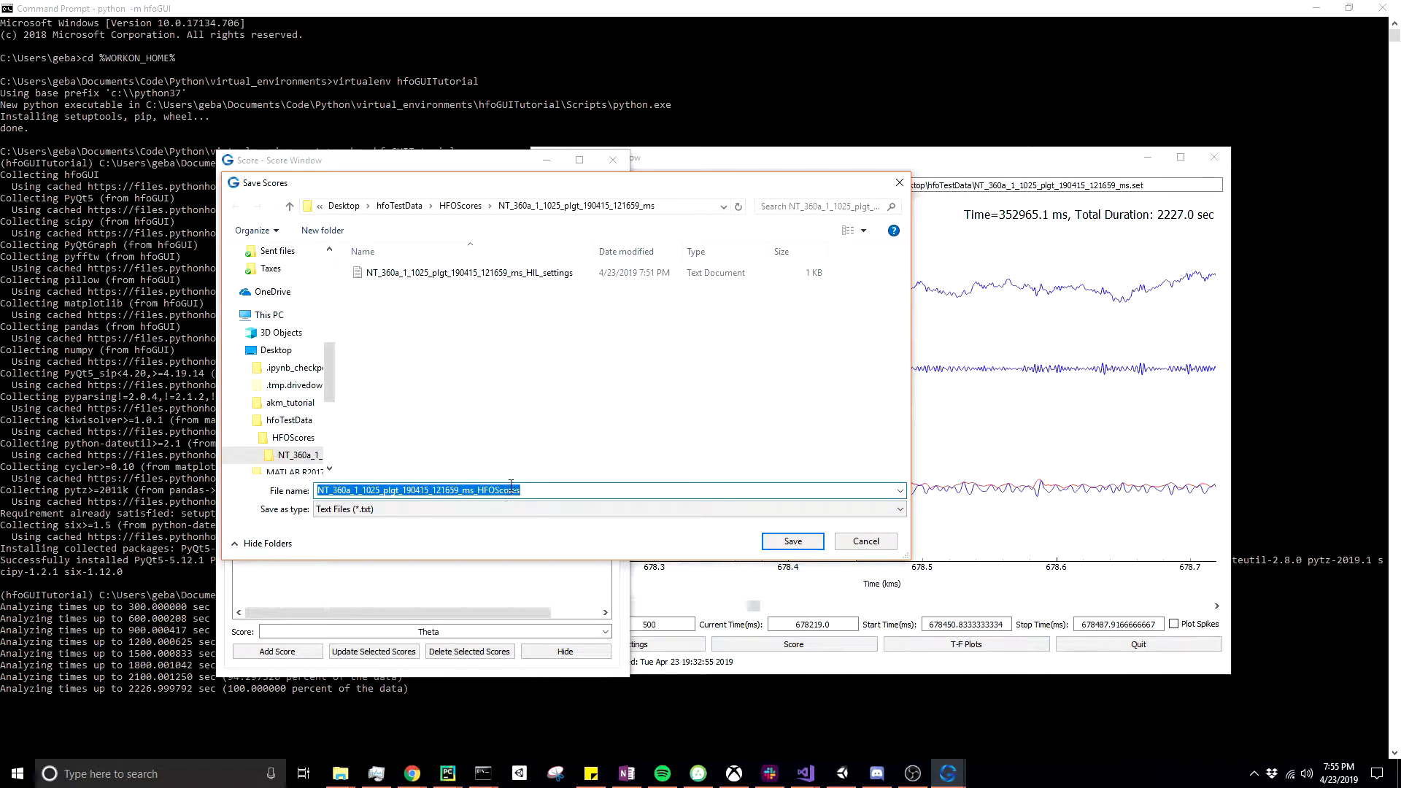
pyautogui.click(785, 548)
# Delete all three scores from the list and reload them from the saved NT_360a_1_1025_plgt_190415_121659_ms_HFOScores file.
pyautogui.click(316, 305)
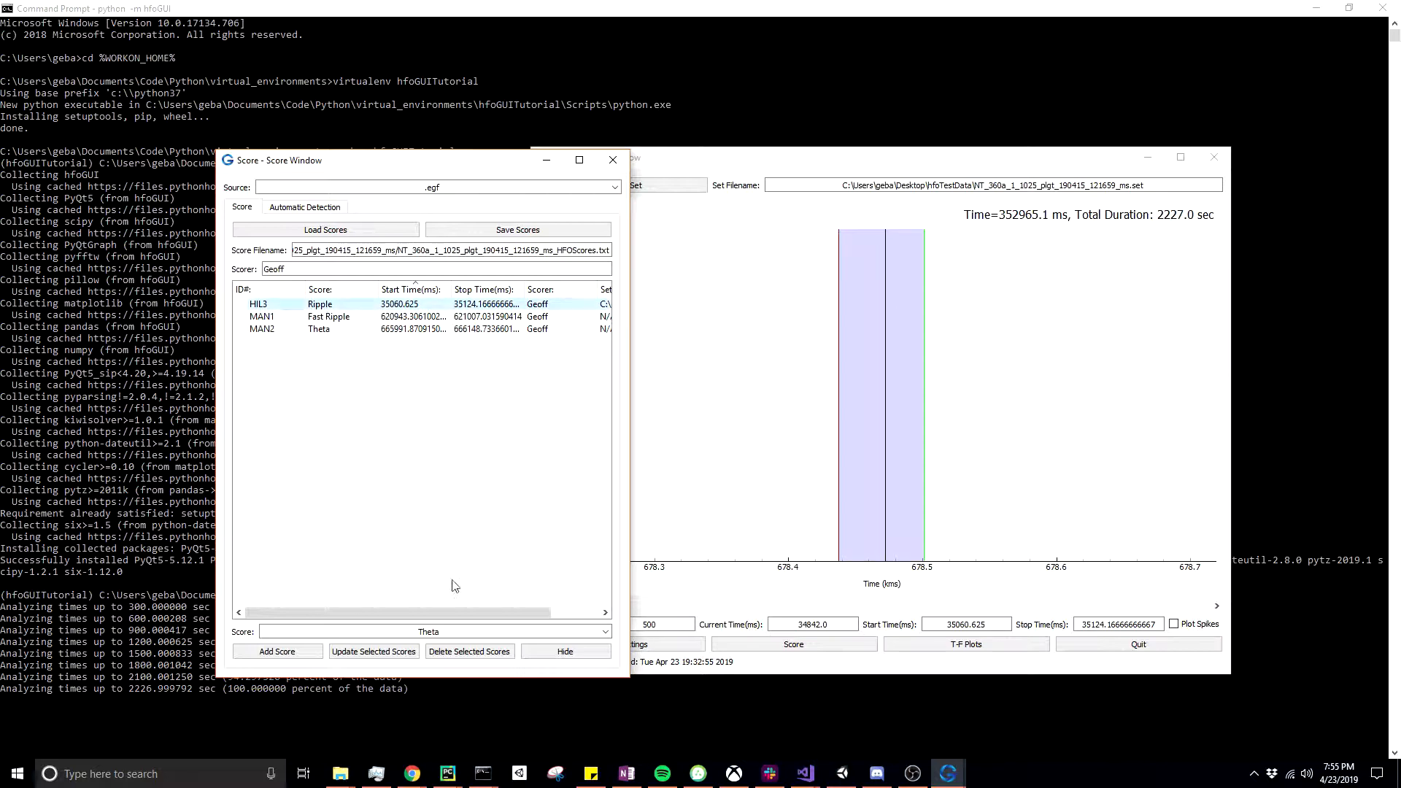
pyautogui.click(467, 651)
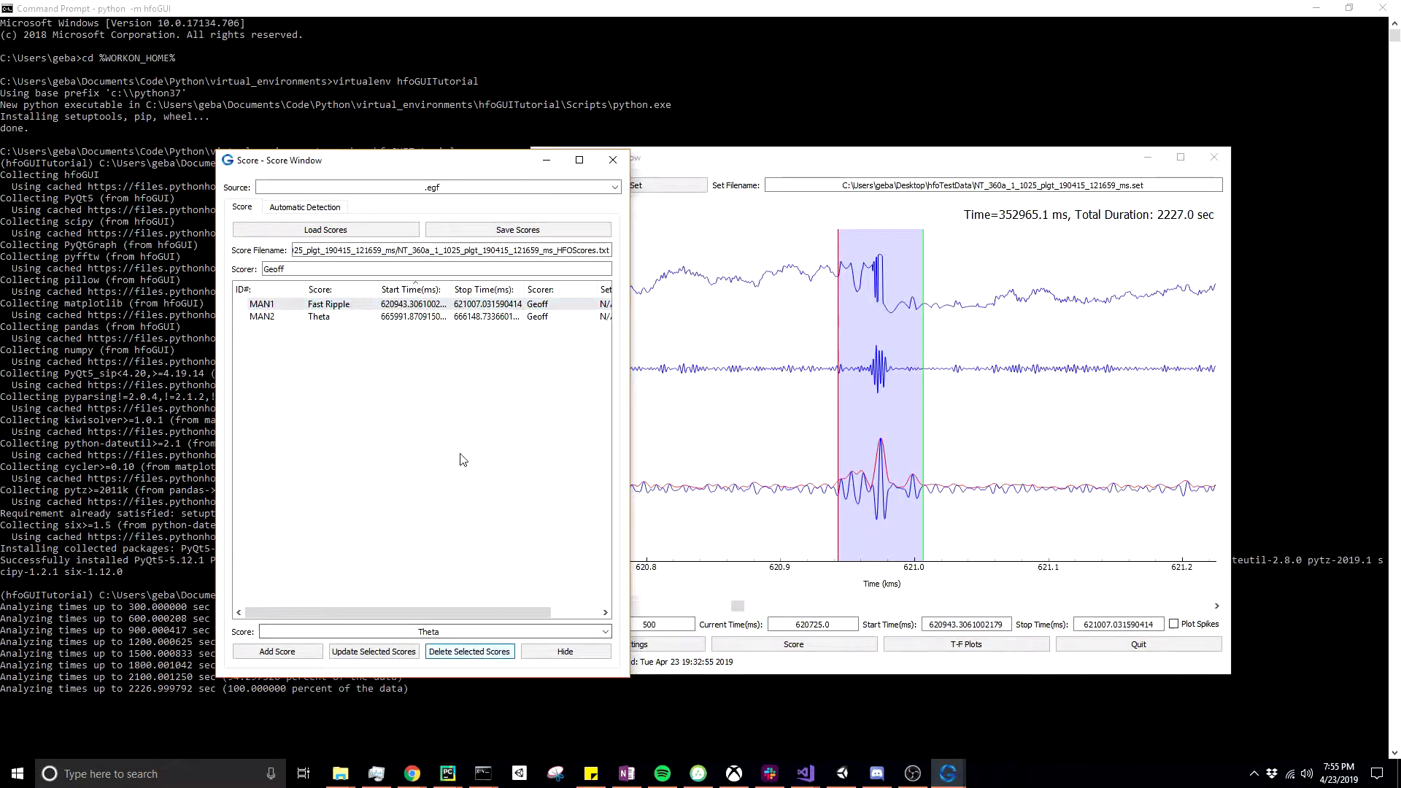
pyautogui.click(469, 651)
pyautogui.click(469, 651)
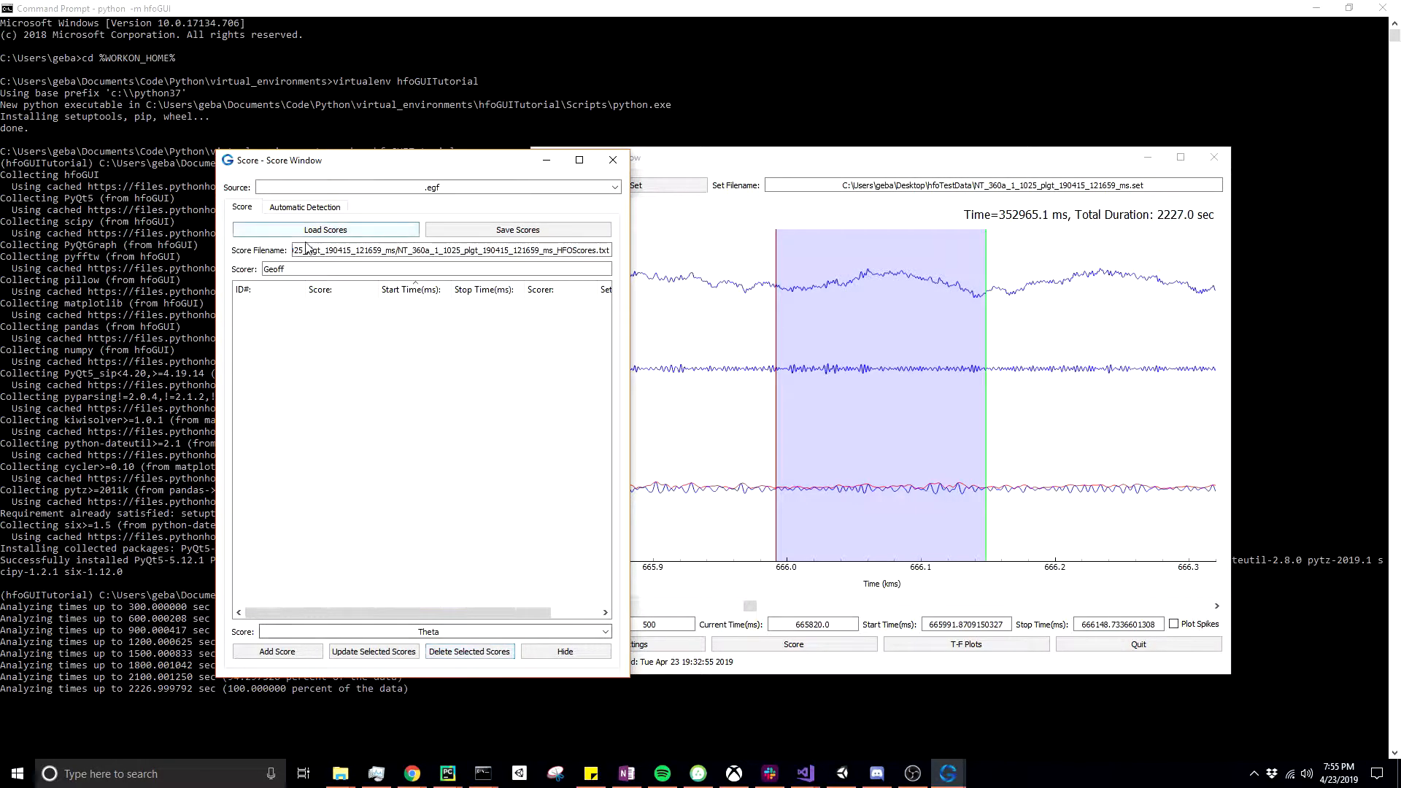
pyautogui.click(344, 231)
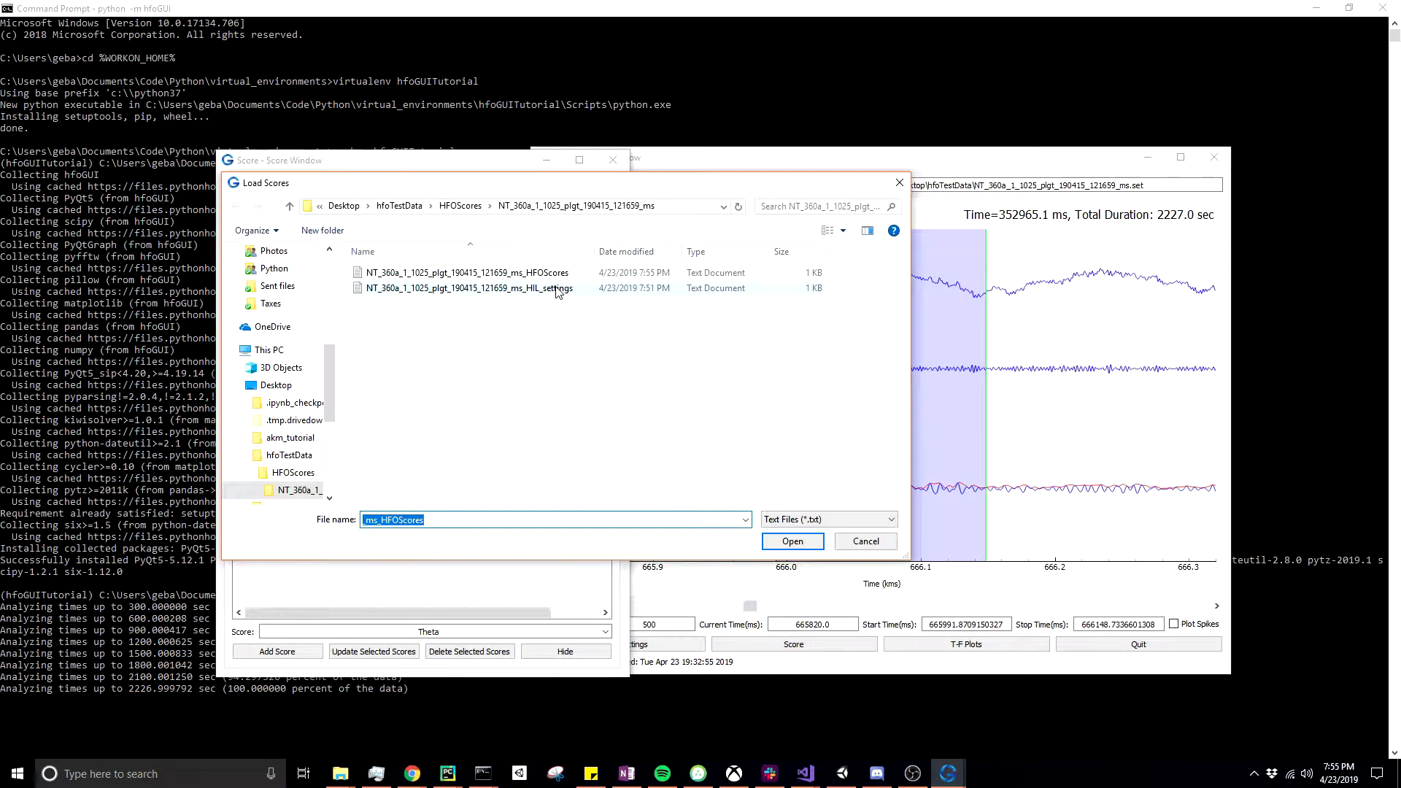
pyautogui.doubleClick(537, 274)
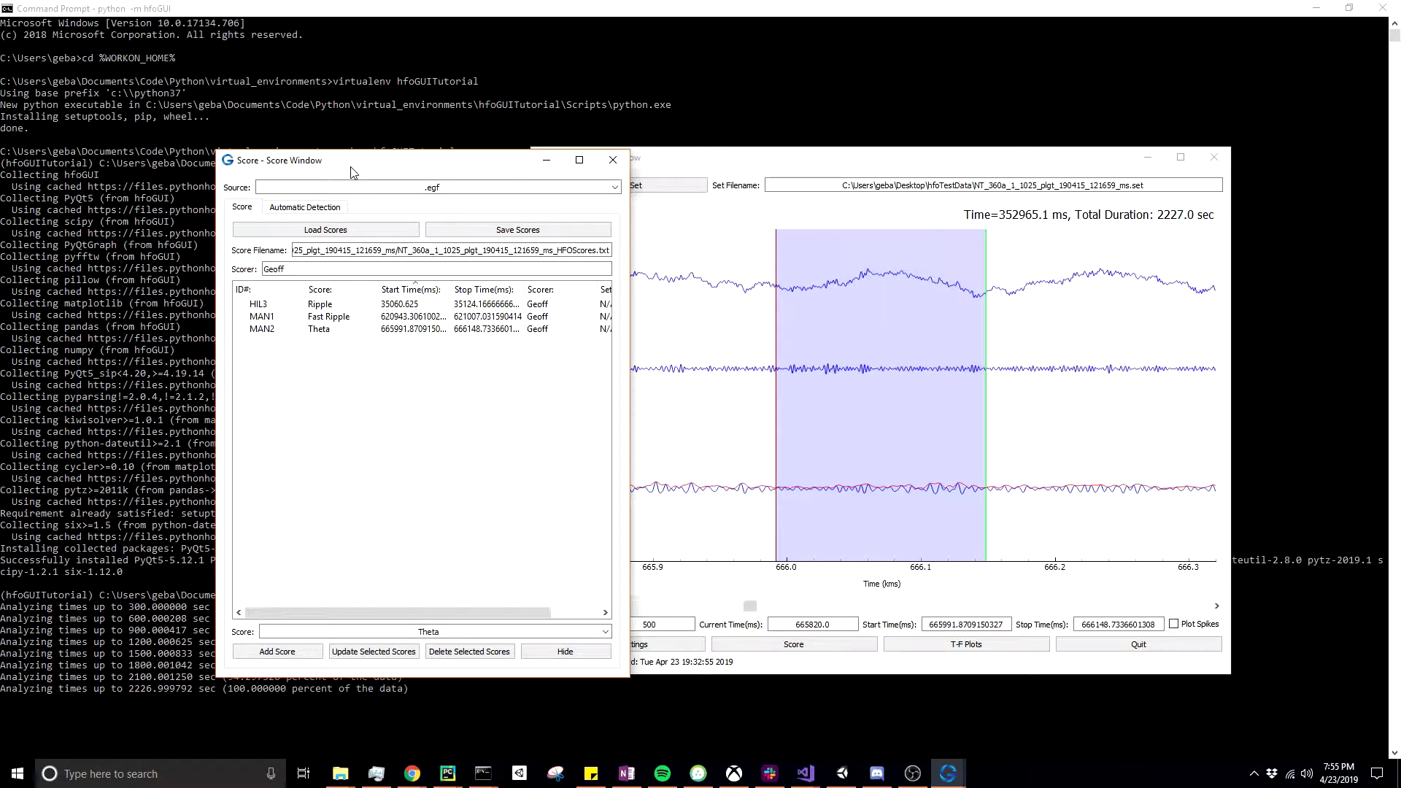
# Place the score window beside the main window so both are fully visible.
pyautogui.click(754, 168)
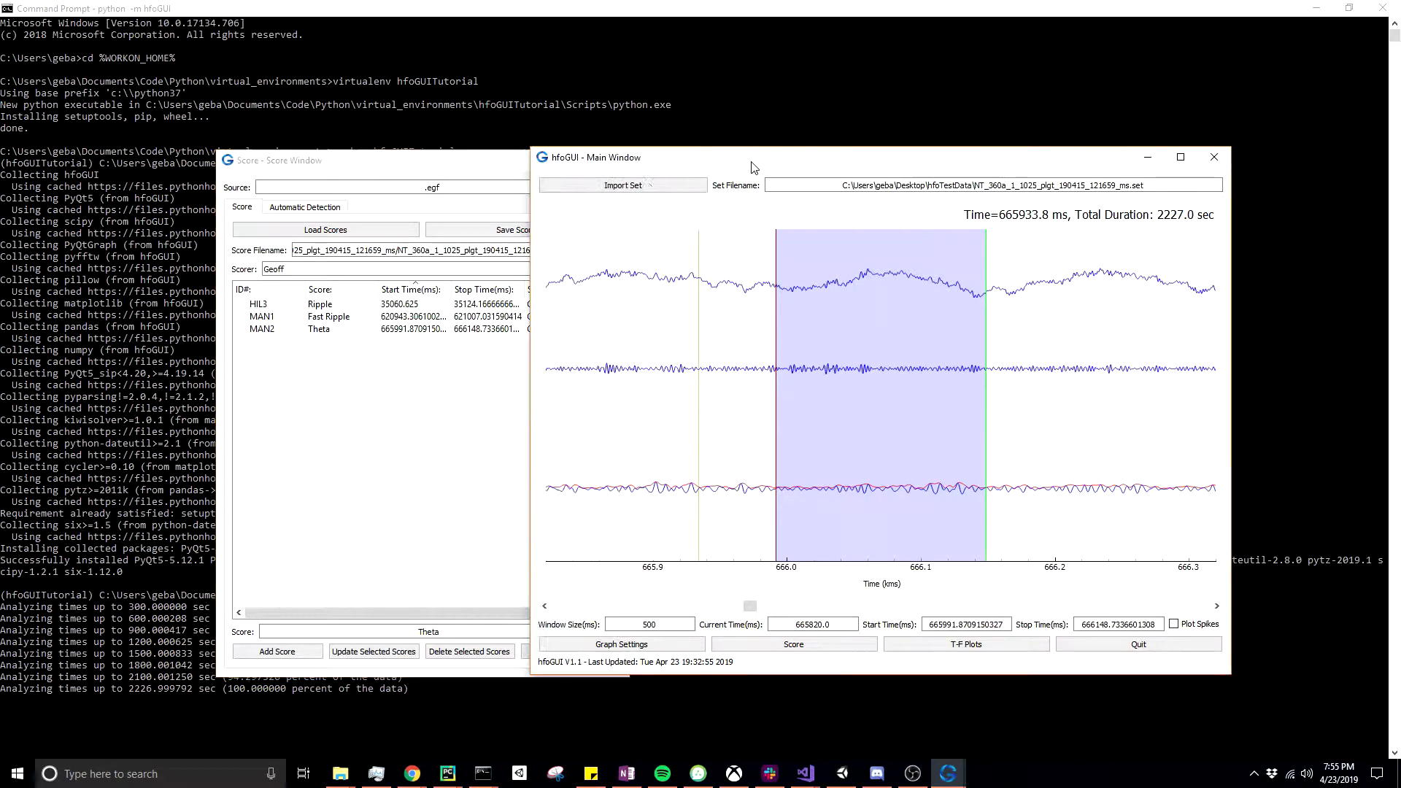
pyautogui.click(461, 167)
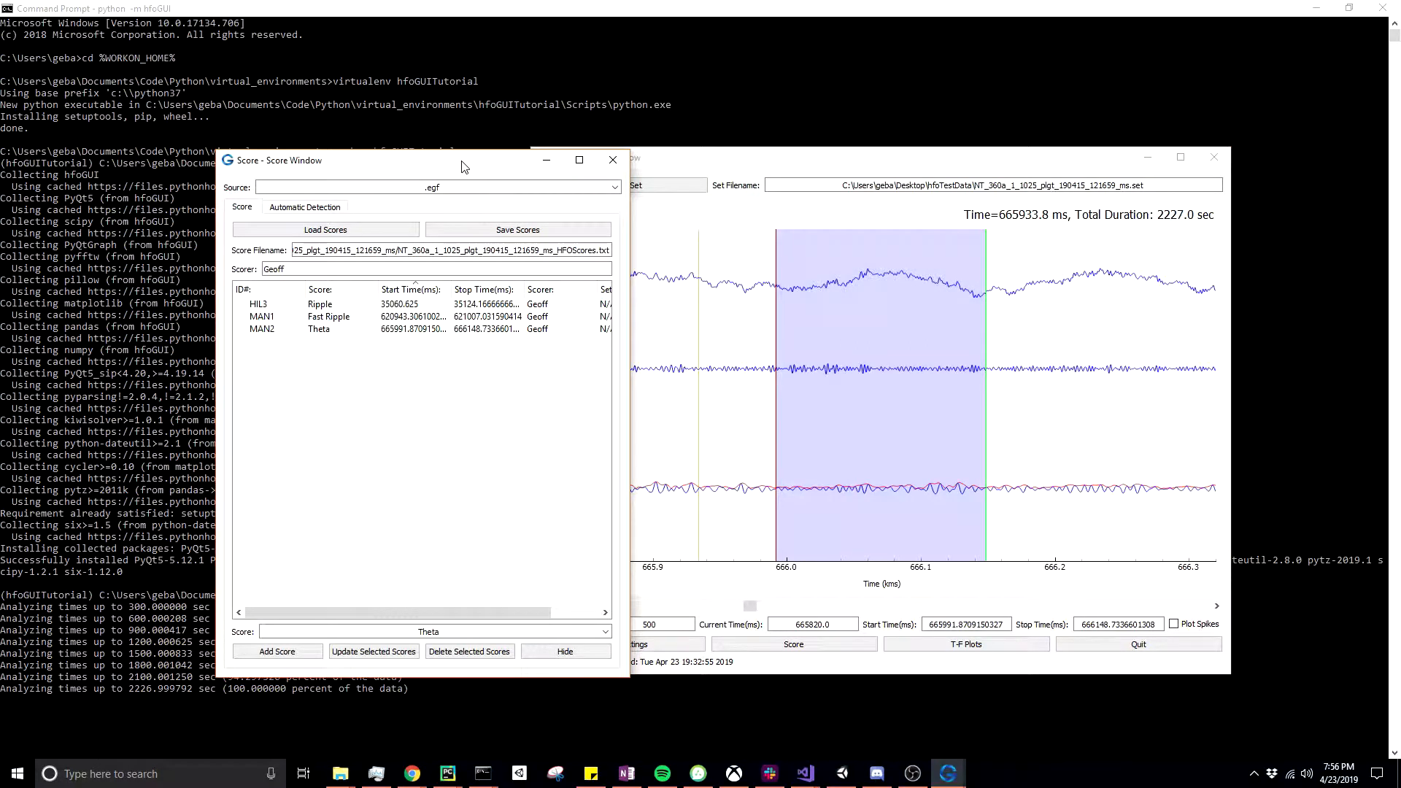
pyautogui.click(703, 169)
pyautogui.moveTo(479, 169); pyautogui.dragTo(375, 165)
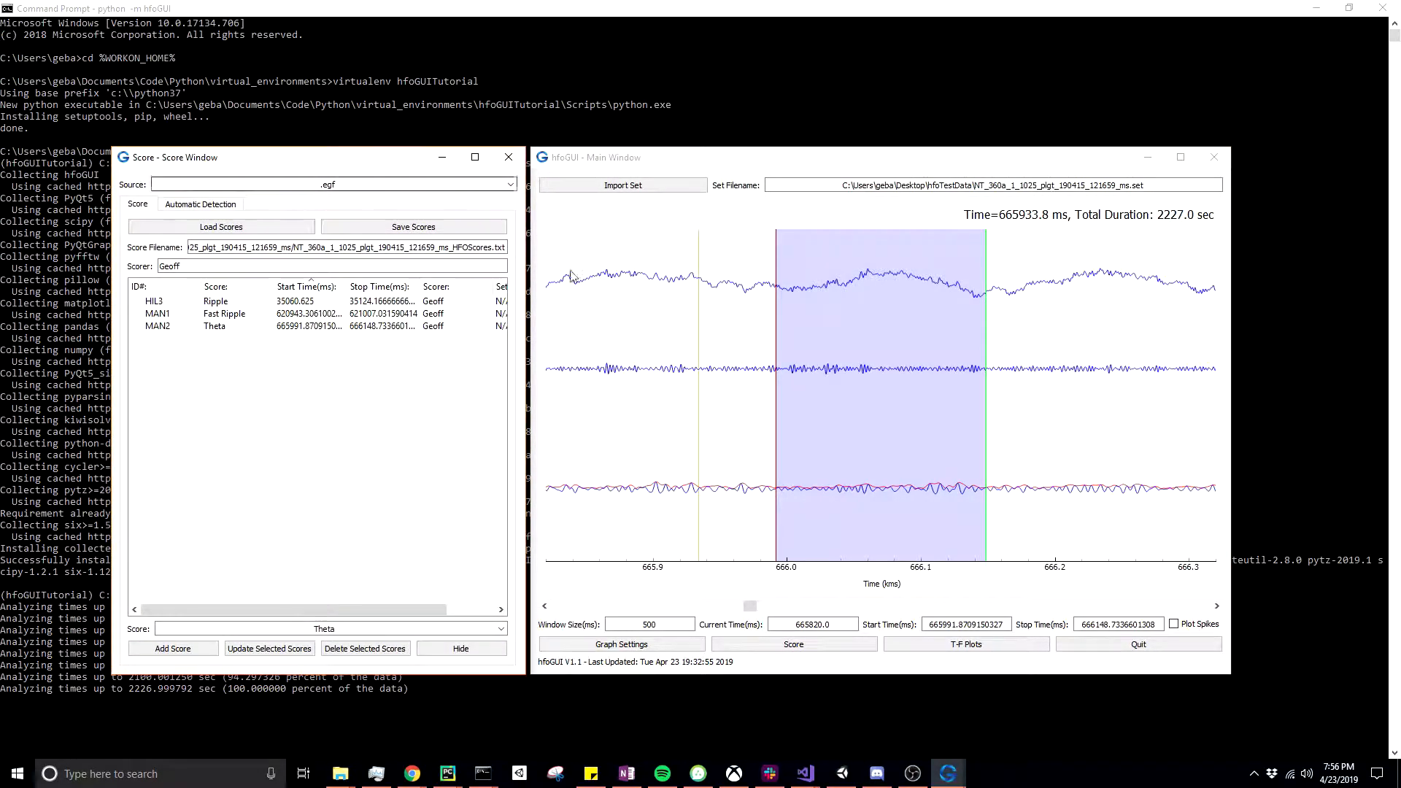